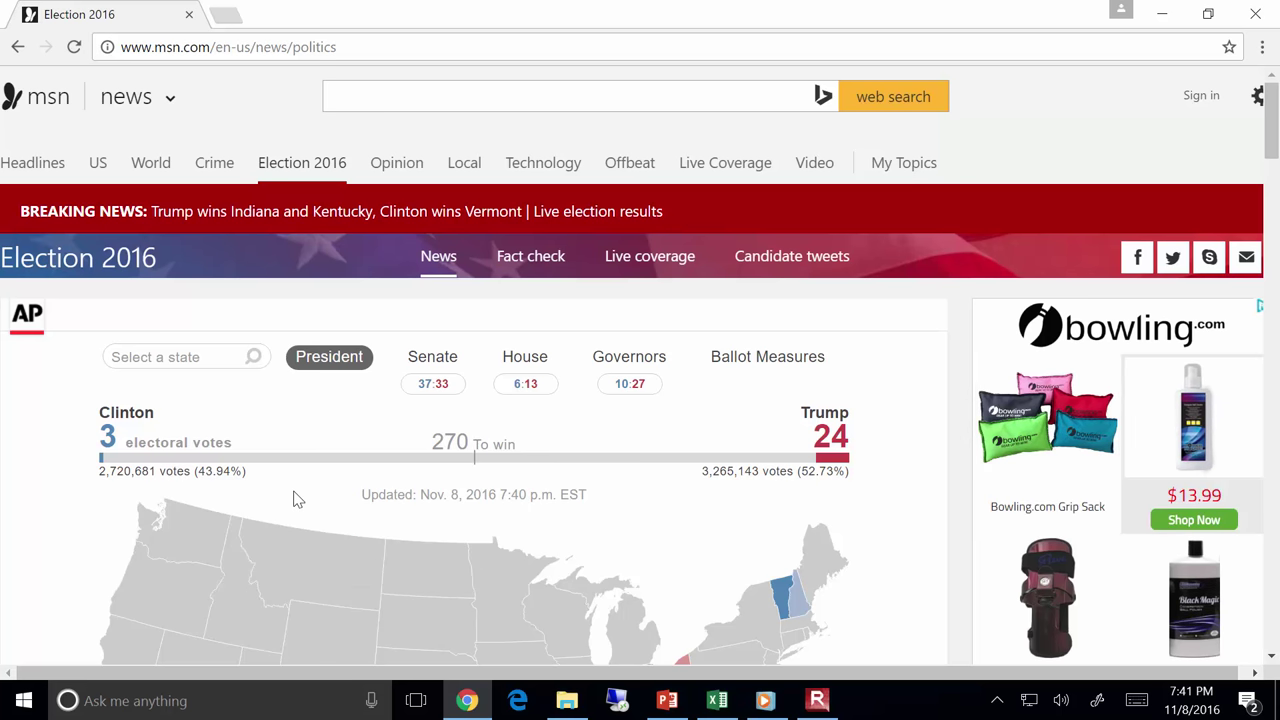
Switch from the browser to the shear presentation in PowerPoint and review slides 59 and 60 on the stiffener layout.
{"action": "left_click", "coordinate": [1175, 10]}
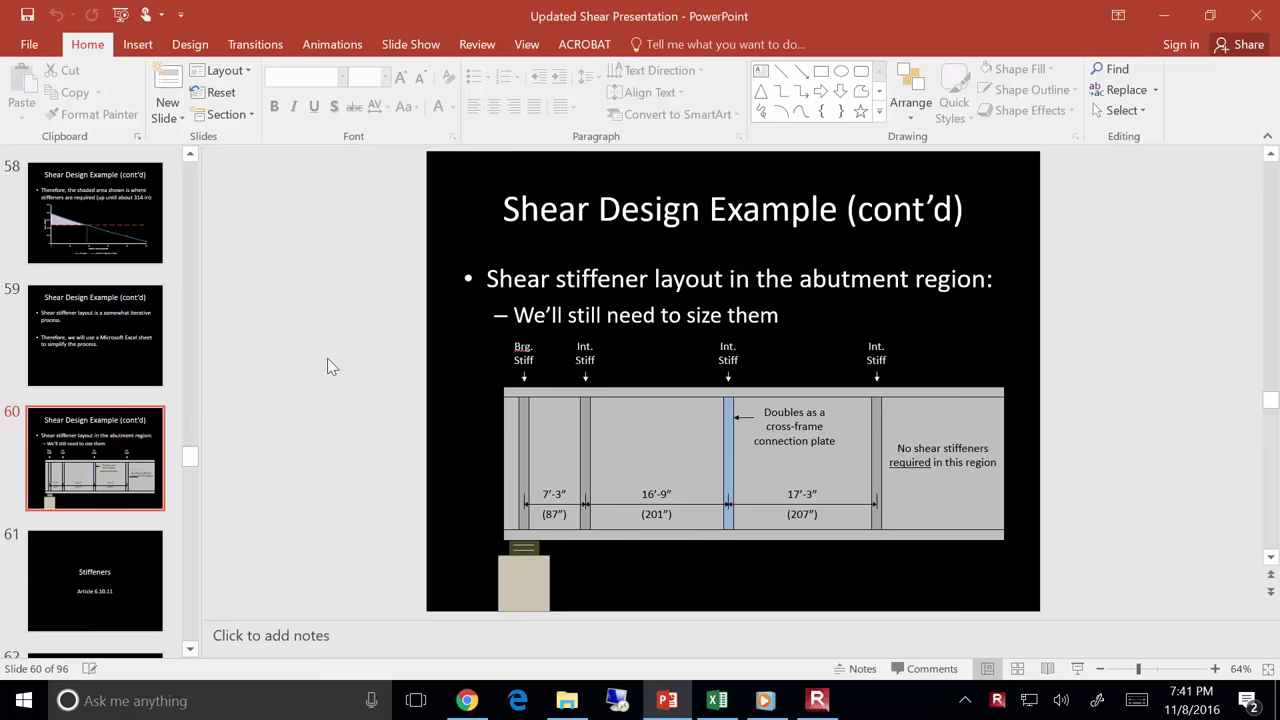
{"action": "scroll", "coordinate": [333, 447], "scroll_direction": "up", "scroll_amount": 1}
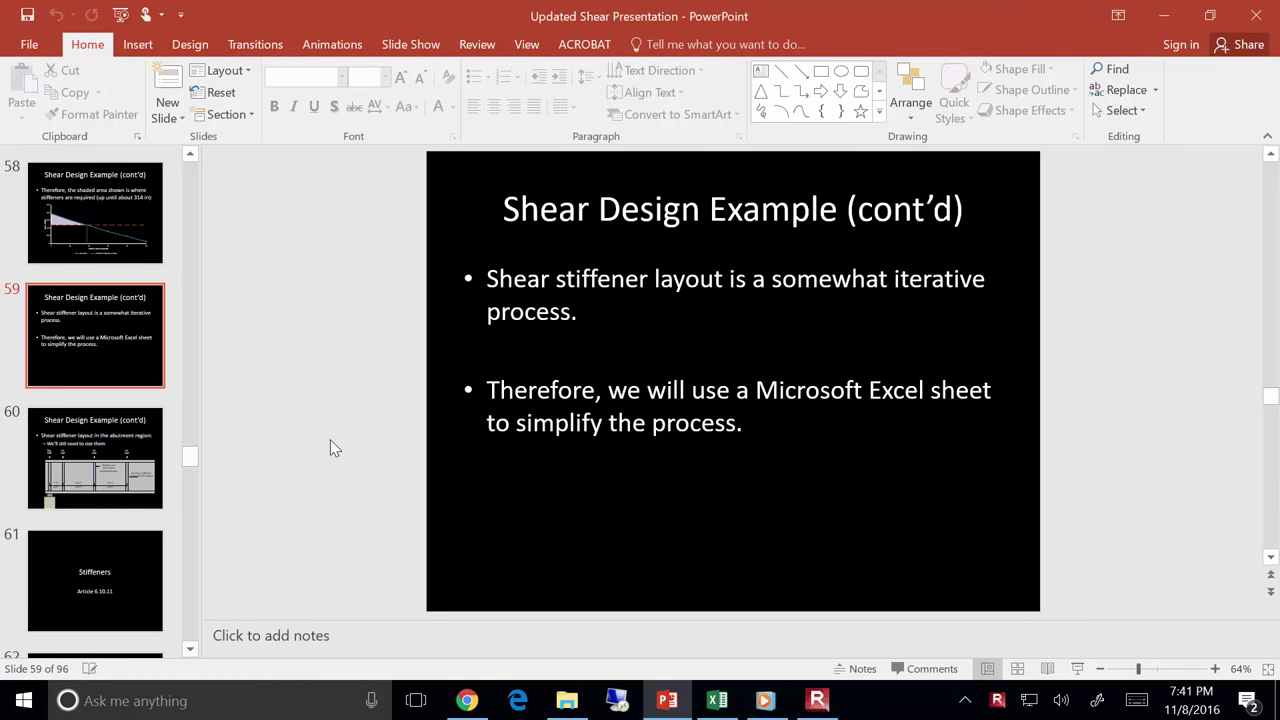
{"action": "scroll", "coordinate": [343, 452], "scroll_direction": "down", "scroll_amount": 1}
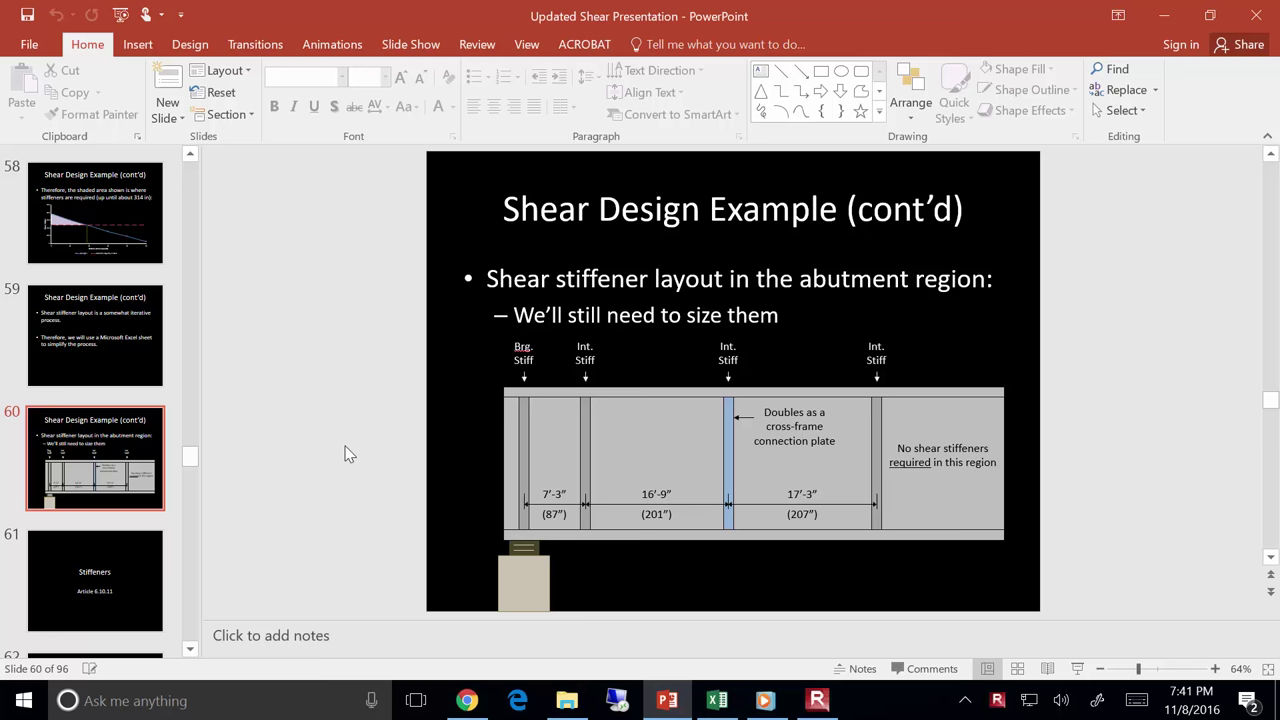
Switch to the Supplement 05 (Shear Example) workbook in Excel and enable editing.
{"action": "left_click", "coordinate": [735, 708]}
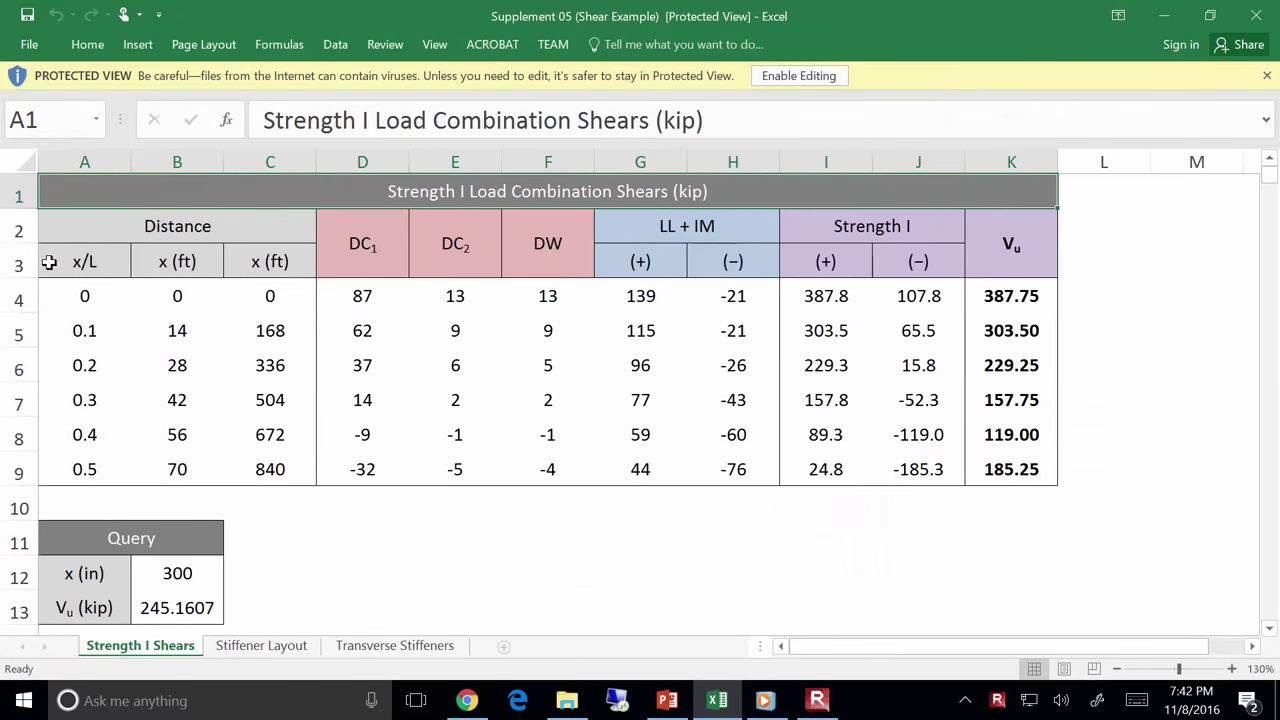
{"action": "mouse_move", "coordinate": [818, 700]}
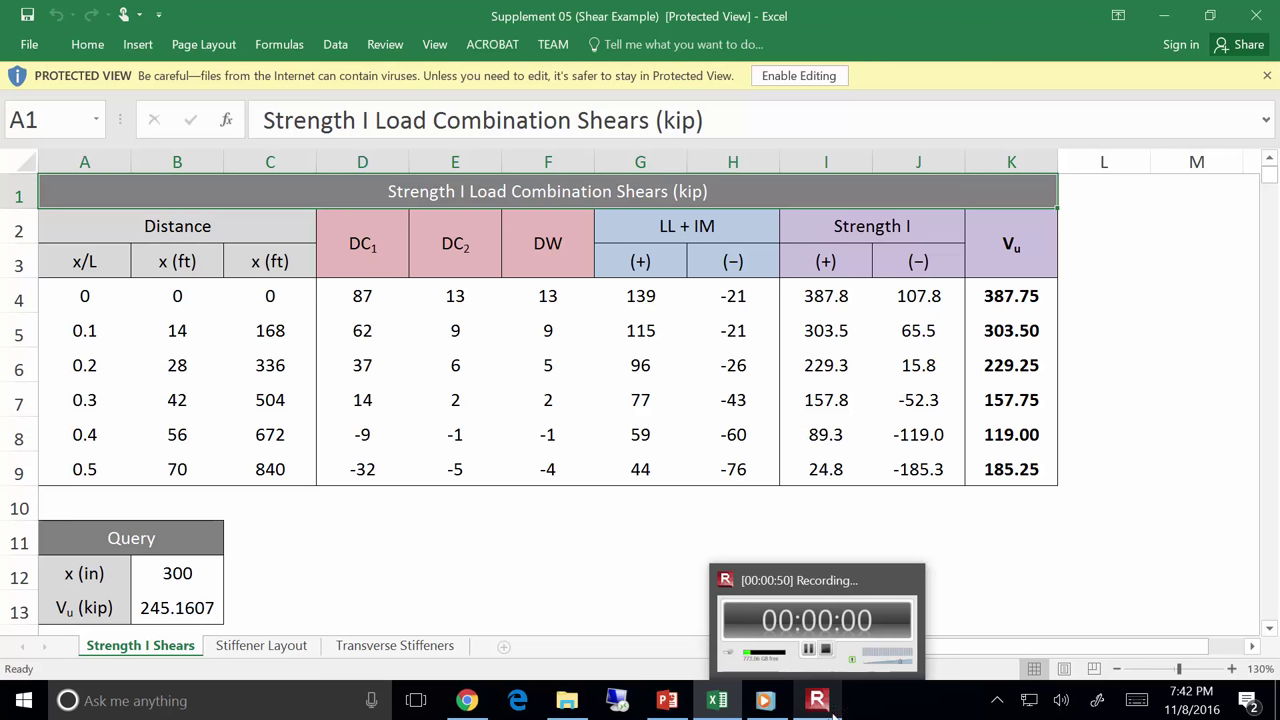
{"action": "left_click", "coordinate": [799, 75]}
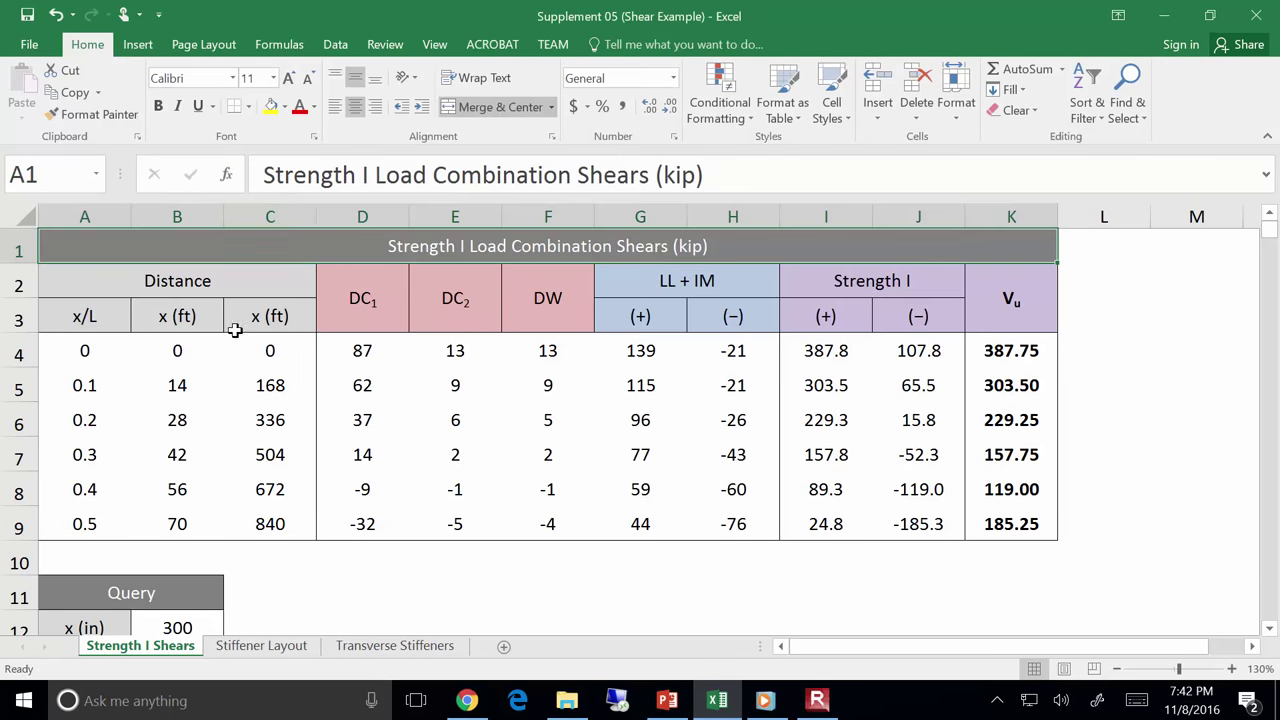
Correct the distance header in cell C3 to x (in) and check the x = 0.1 row's distance cells.
{"action": "left_click", "coordinate": [270, 320]}
{"action": "left_click", "coordinate": [305, 175]}
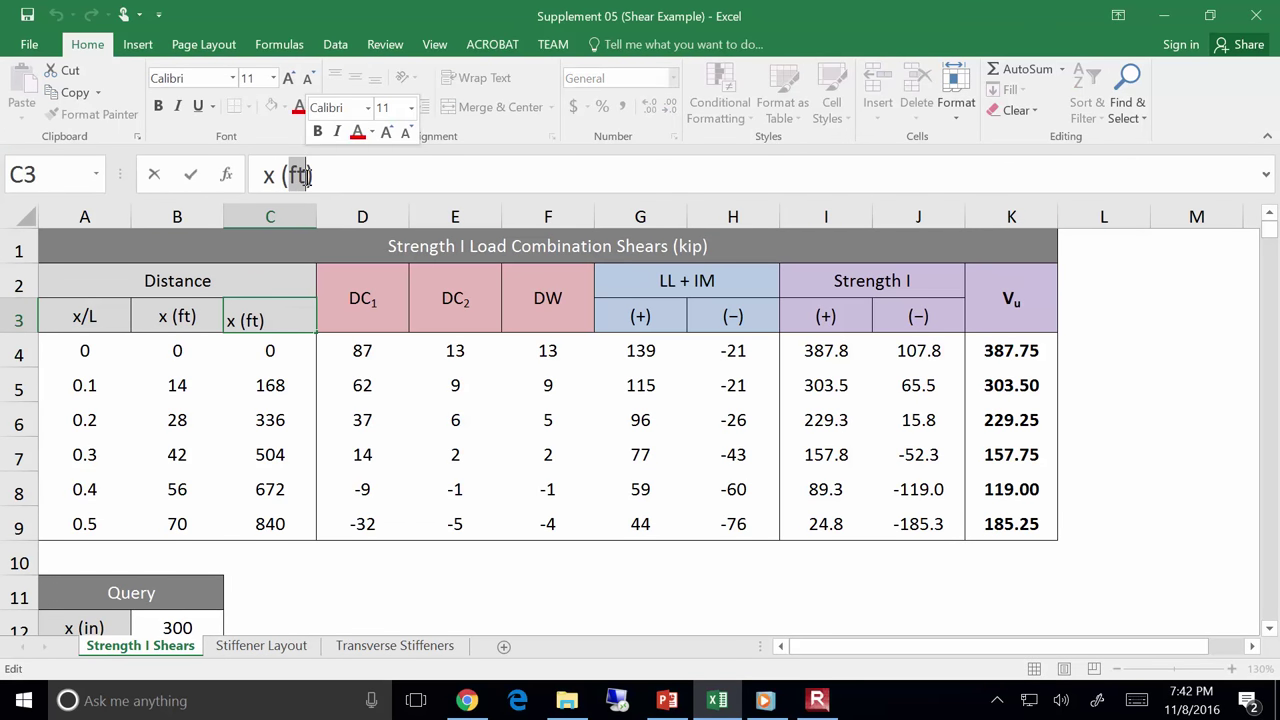
{"action": "key", "text": "BackSpace"}
{"action": "key", "text": "BackSpace"}
{"action": "type", "text": "in"}
{"action": "key", "text": "Return"}
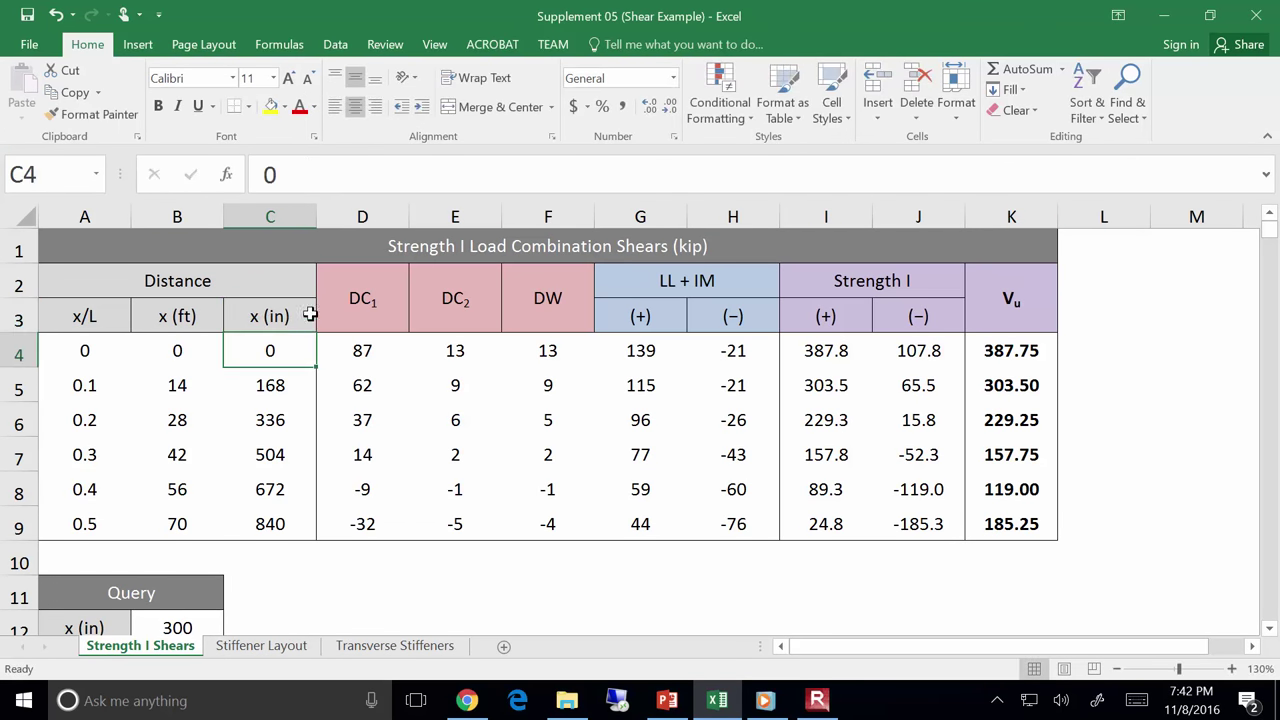
{"action": "left_click", "coordinate": [200, 376]}
{"action": "left_click", "coordinate": [258, 375]}
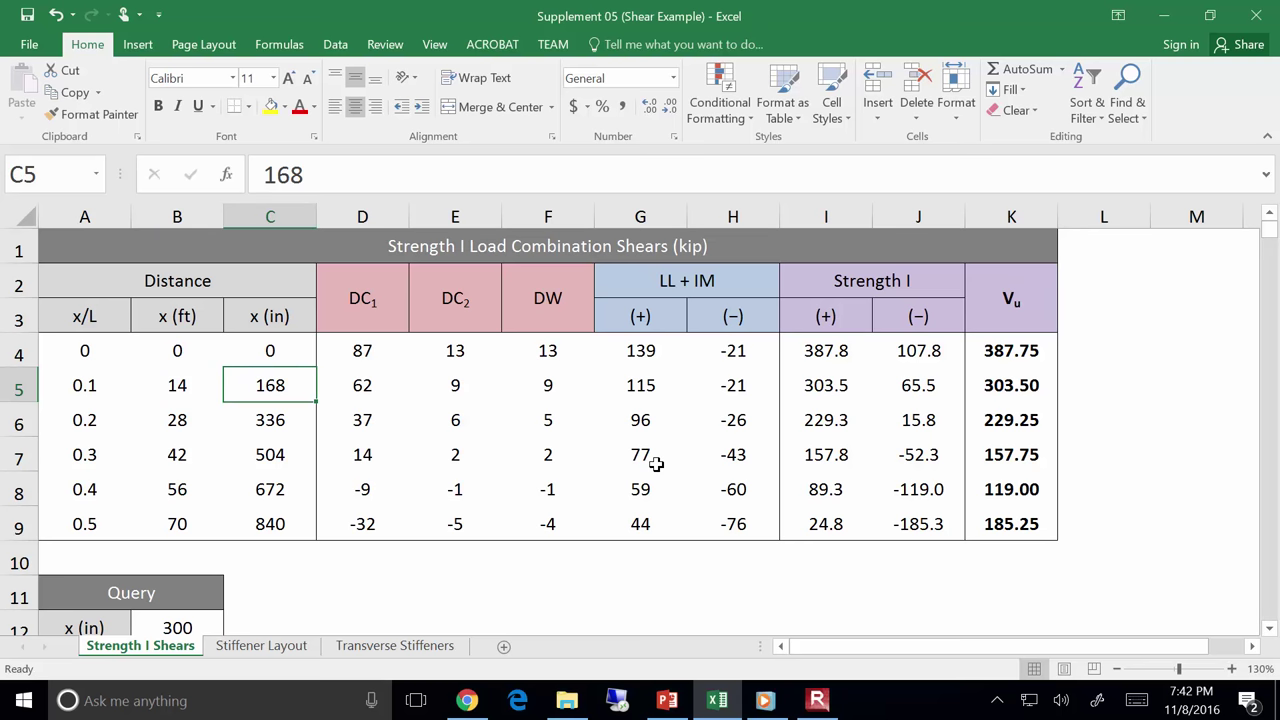
Sketch in ink below the shear table a beam line with a left support, labelled x=0 and x=10.
{"action": "mouse_move", "coordinate": [657, 464]}
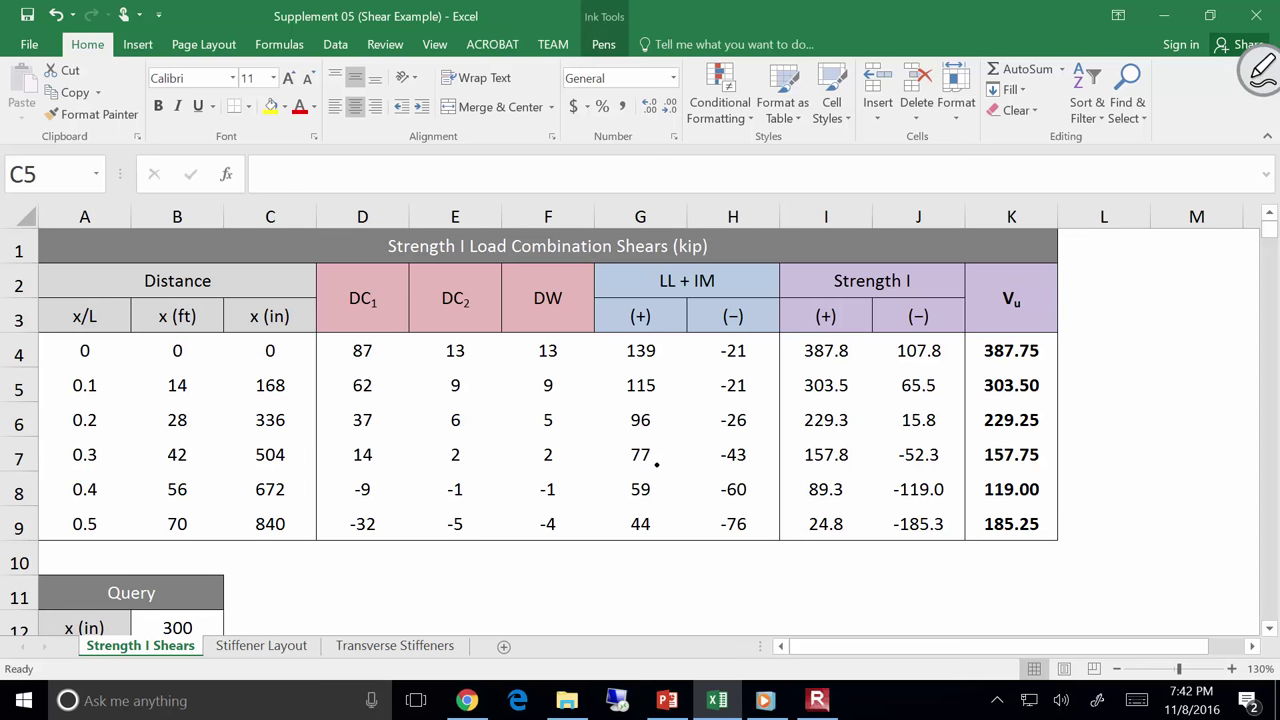
{"action": "left_click_drag", "start_coordinate": [632, 592], "coordinate": [990, 582]}
{"action": "mouse_move", "coordinate": [638, 587]}
{"action": "left_mouse_down"}
{"action": "mouse_move", "coordinate": [626, 604]}
{"action": "mouse_move", "coordinate": [640, 609]}
{"action": "mouse_move", "coordinate": [606, 620]}
{"action": "mouse_move", "coordinate": [651, 612]}
{"action": "left_mouse_up"}
{"action": "mouse_move", "coordinate": [631, 561]}
{"action": "left_mouse_down"}
{"action": "mouse_move", "coordinate": [631, 592]}
{"action": "mouse_move", "coordinate": [612, 562]}
{"action": "mouse_move", "coordinate": [631, 550]}
{"action": "left_mouse_up"}
{"action": "mouse_move", "coordinate": [640, 542]}
{"action": "left_mouse_down"}
{"action": "mouse_move", "coordinate": [710, 583]}
{"action": "mouse_move", "coordinate": [702, 614]}
{"action": "left_mouse_up"}
{"action": "left_click_drag", "start_coordinate": [714, 603], "coordinate": [724, 608]}
{"action": "left_click_drag", "start_coordinate": [729, 598], "coordinate": [736, 610]}
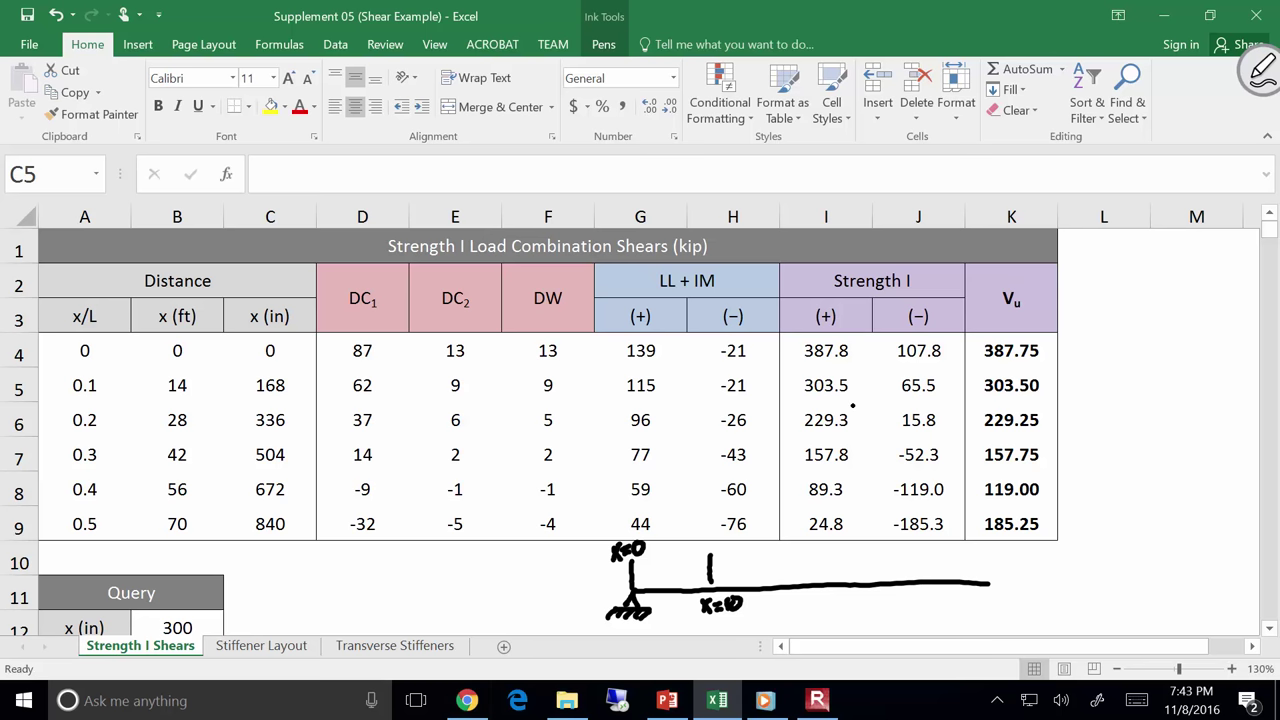
{"action": "key", "text": "Escape"}
Examine the Vu formula in K4 and the Query block's distance and interpolated shear cells.
{"action": "left_click", "coordinate": [885, 353]}
{"action": "left_click", "coordinate": [989, 356]}
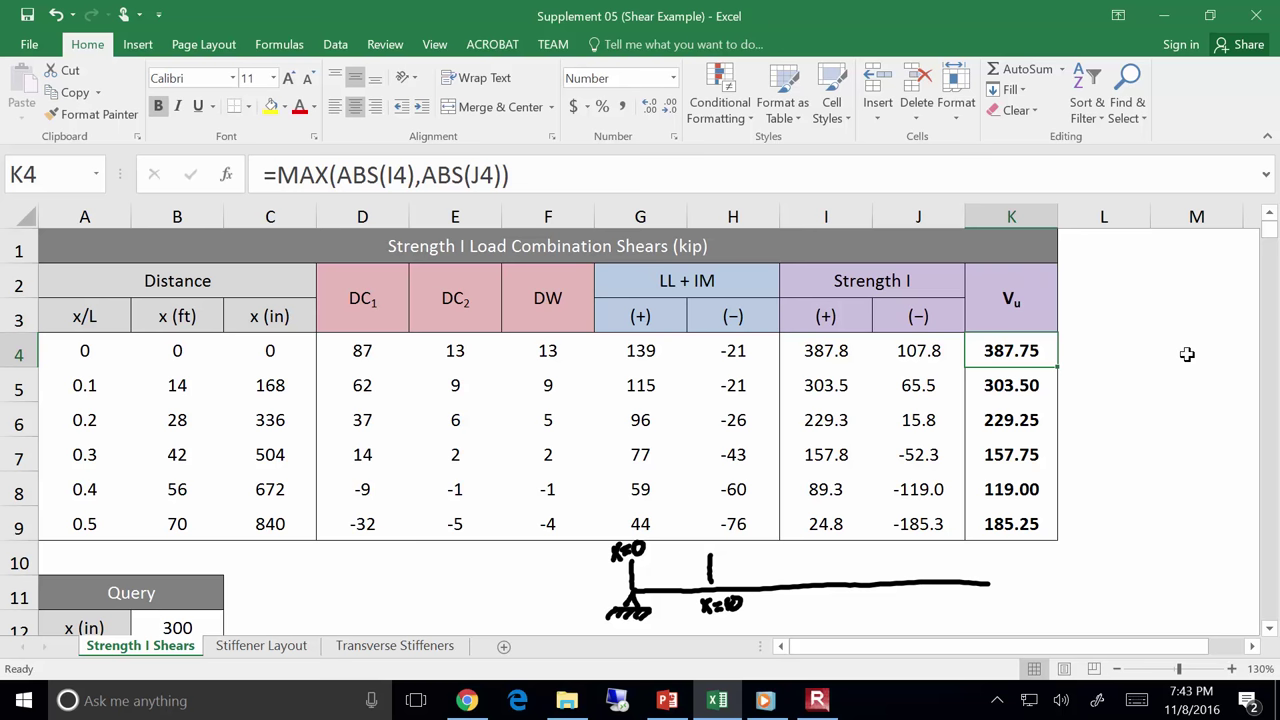
{"action": "scroll", "coordinate": [611, 510], "scroll_direction": "down", "scroll_amount": 1}
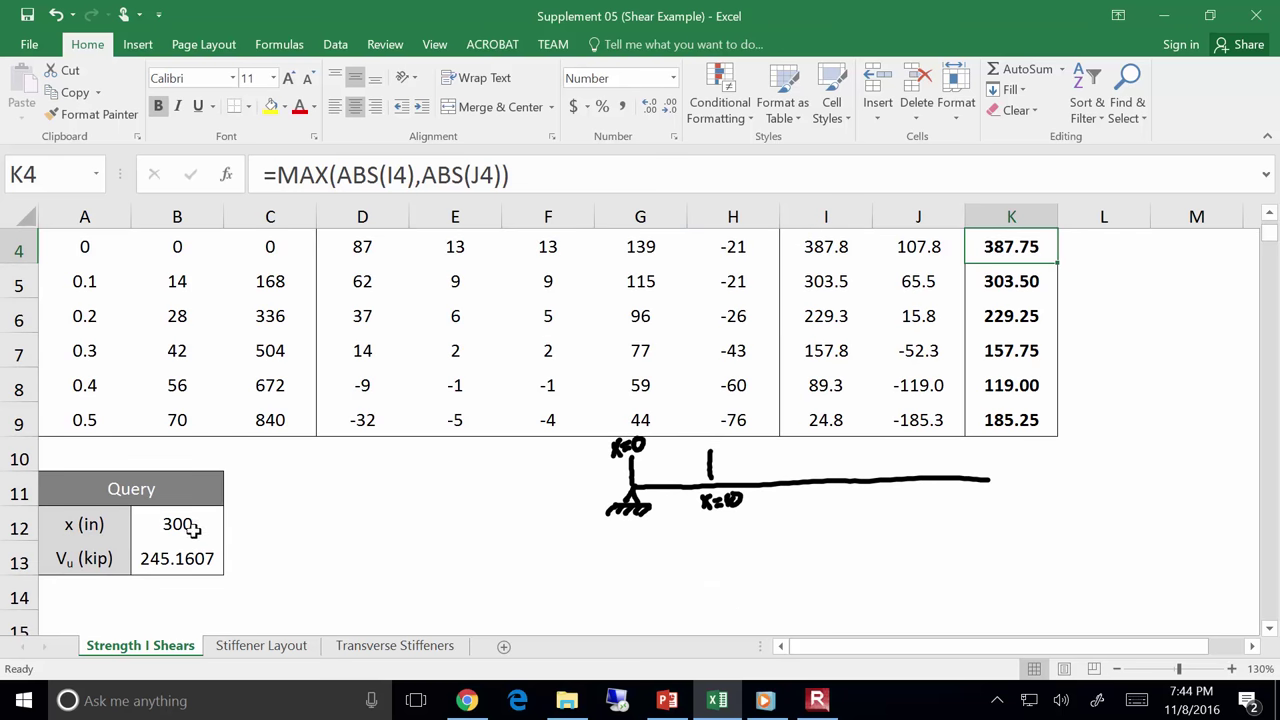
{"action": "left_click", "coordinate": [193, 530]}
{"action": "scroll", "coordinate": [474, 494], "scroll_direction": "up", "scroll_amount": 1}
{"action": "scroll", "coordinate": [474, 494], "scroll_direction": "down", "scroll_amount": 1}
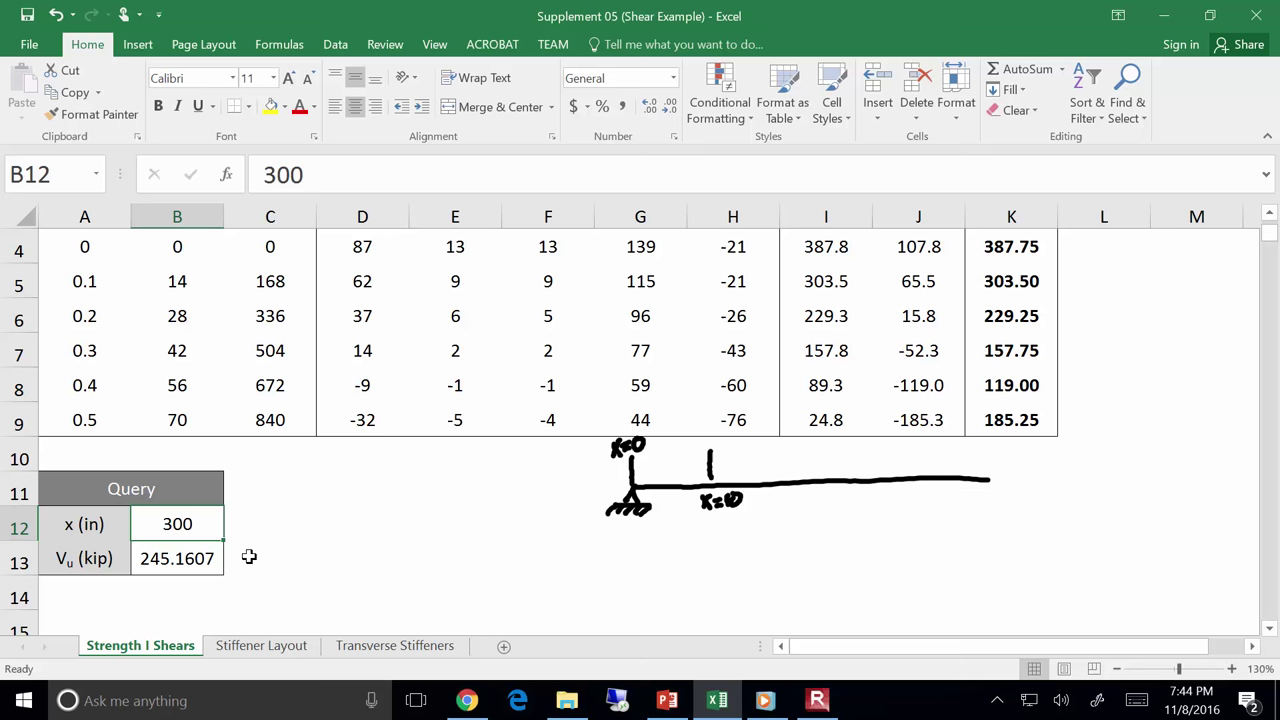
{"action": "left_click", "coordinate": [189, 564]}
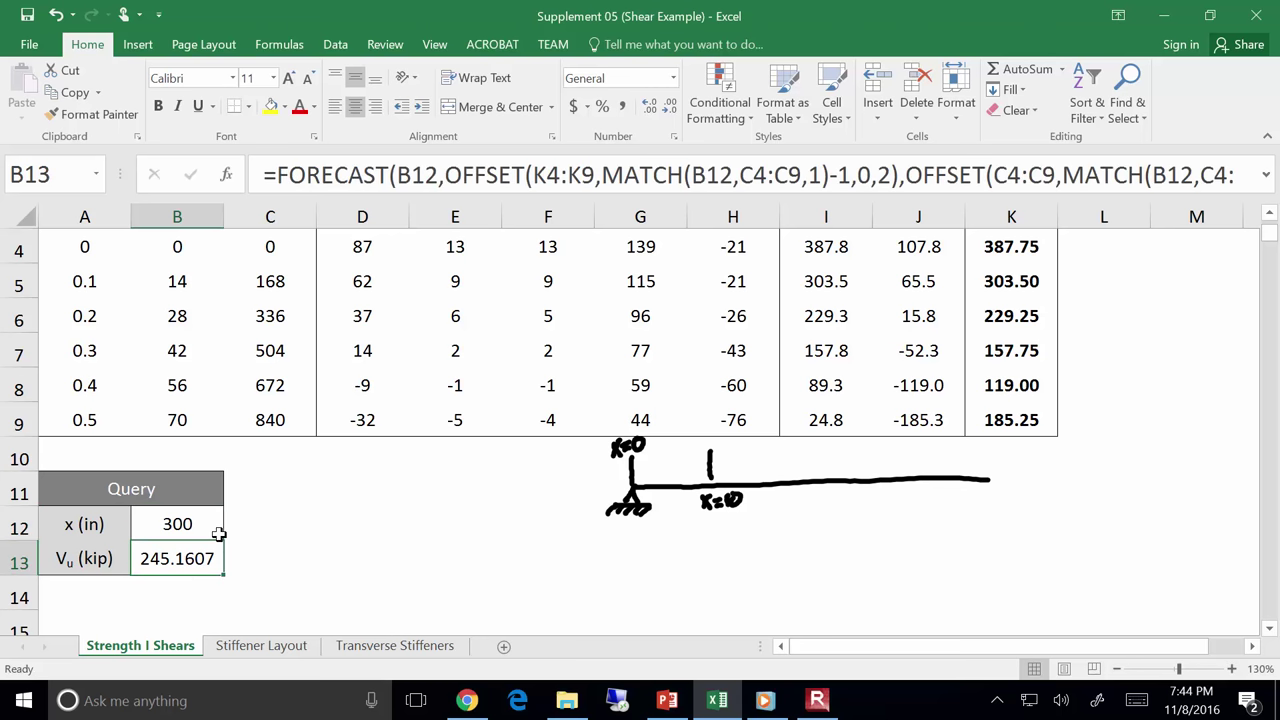
Set the Query distance x in B12 to 200 in.
{"action": "left_click", "coordinate": [219, 532]}
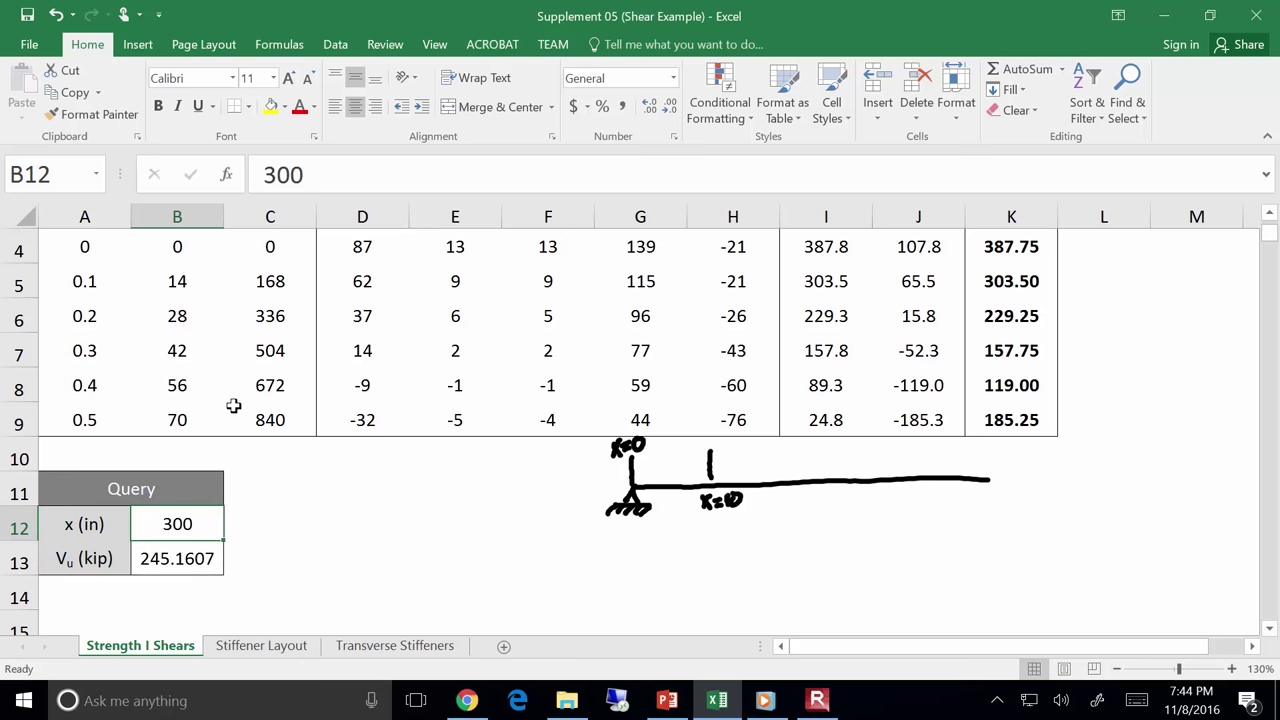
{"action": "type", "text": "200"}
{"action": "key", "text": "Return"}
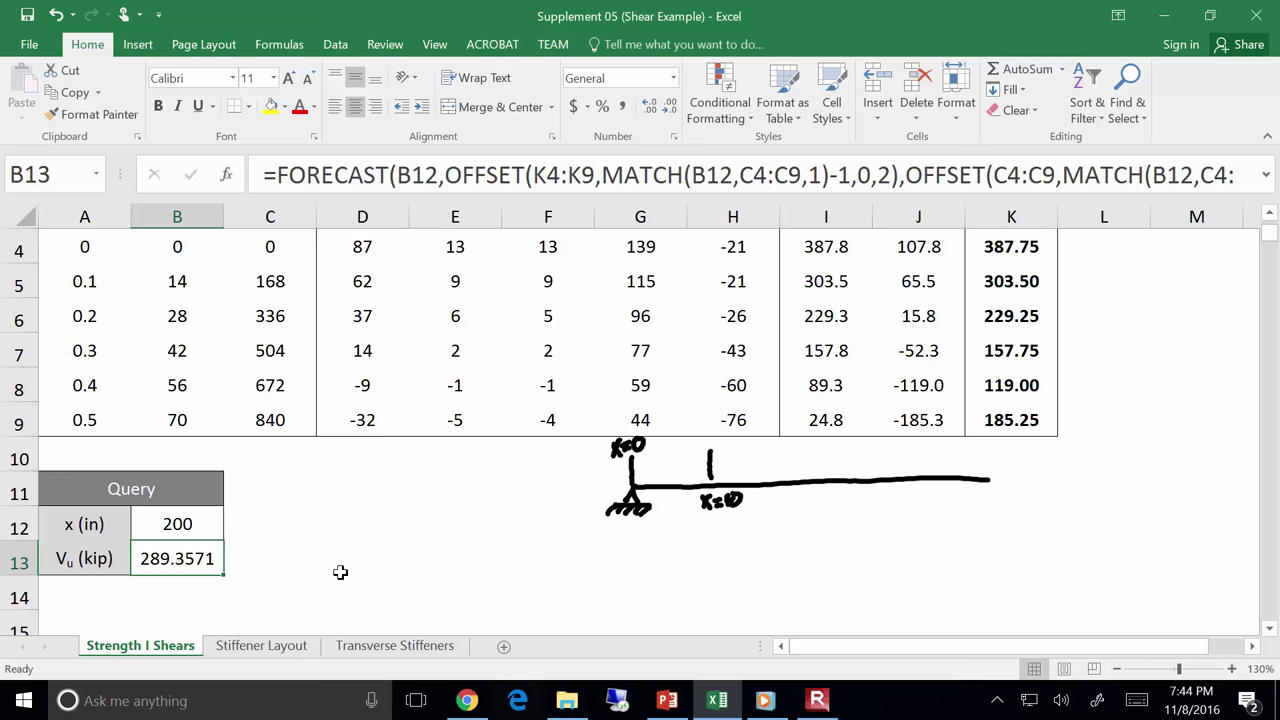
Open the Stiffener Layout sheet and look over the girder section figure, Girder Data table and Panel Dimensions table.
{"action": "left_click", "coordinate": [261, 648]}
{"action": "scroll", "coordinate": [153, 493], "scroll_direction": "down", "scroll_amount": 3}
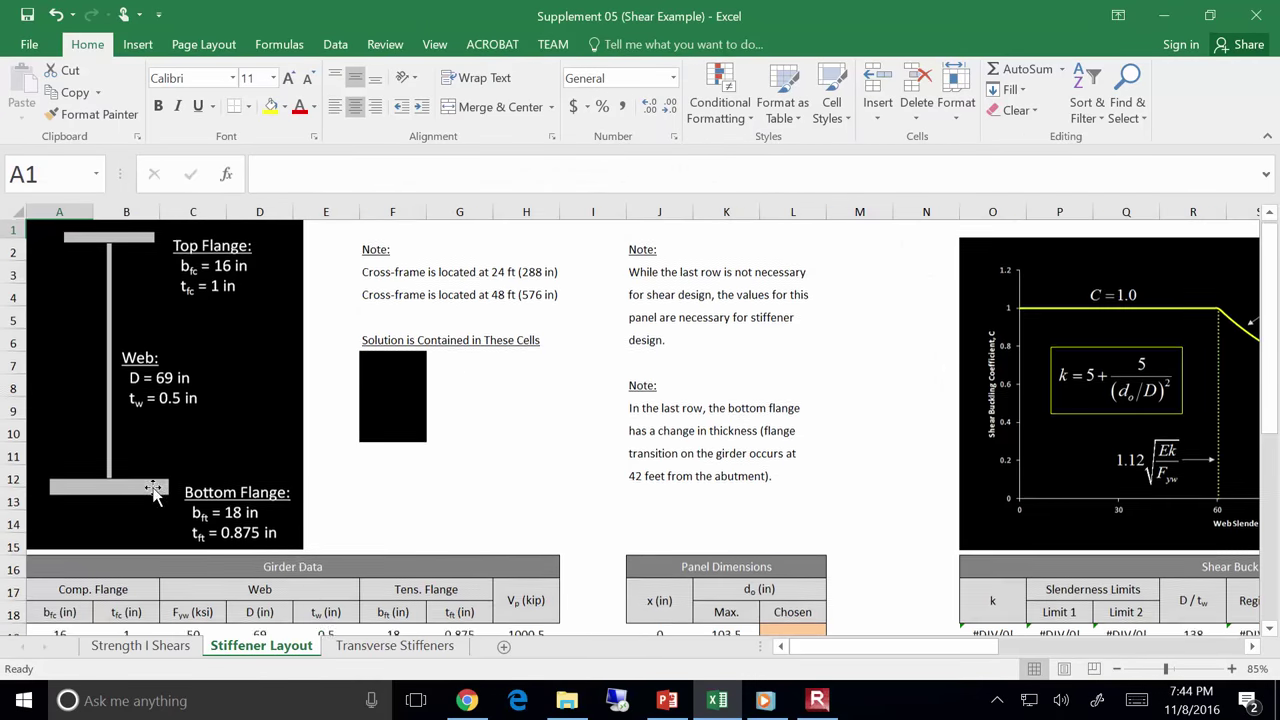
{"action": "scroll", "coordinate": [153, 493], "scroll_direction": "down", "scroll_amount": 1}
{"action": "scroll", "coordinate": [12, 457], "scroll_direction": "up", "scroll_amount": 2}
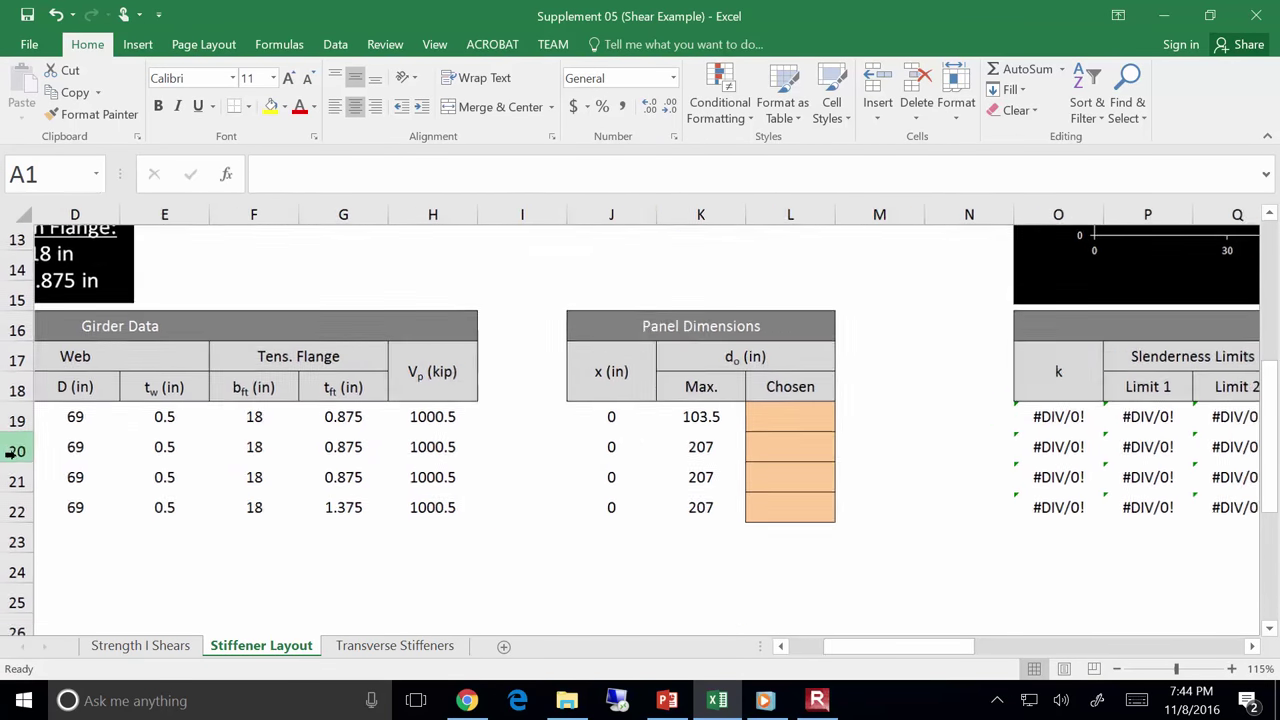
{"action": "left_click_drag", "start_coordinate": [908, 646], "coordinate": [860, 646]}
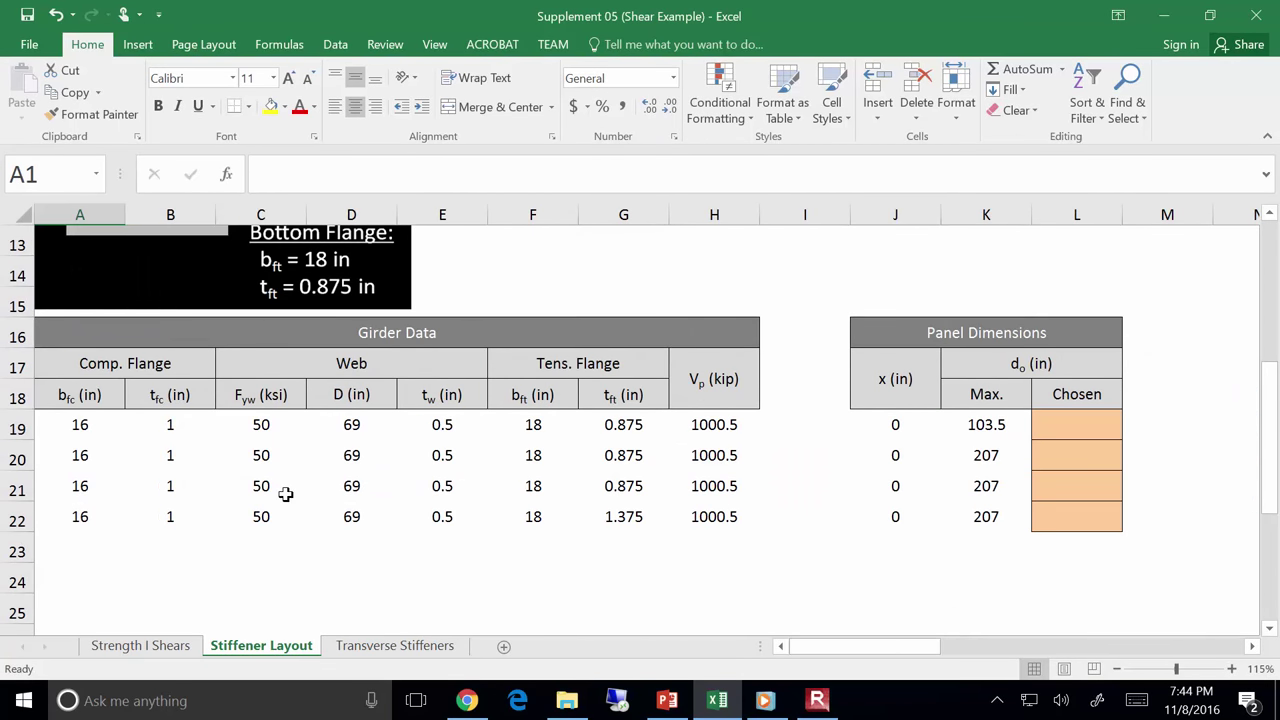
{"action": "scroll", "coordinate": [285, 493], "scroll_direction": "up", "scroll_amount": 2}
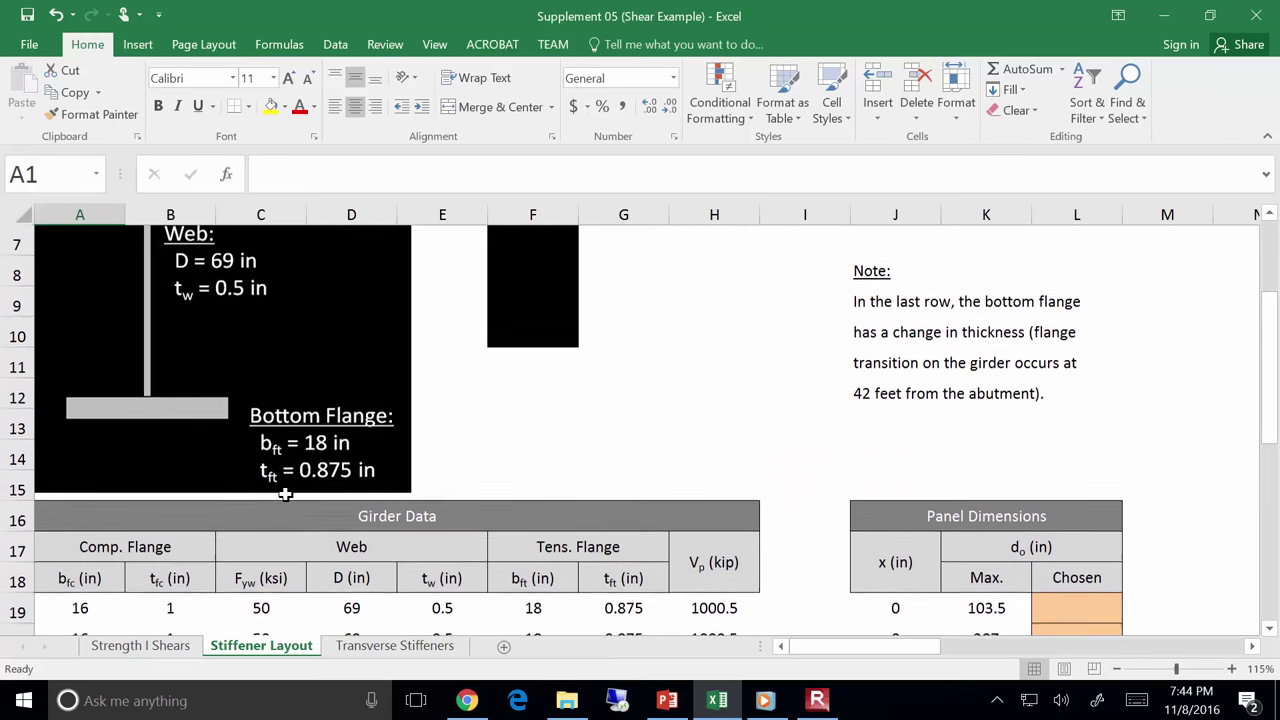
{"action": "scroll", "coordinate": [277, 491], "scroll_direction": "down", "scroll_amount": 1}
Compare the compression flange, web and tension flange columns of the Girder Data table with the girder section figure.
{"action": "left_click_drag", "start_coordinate": [52, 422], "coordinate": [450, 614]}
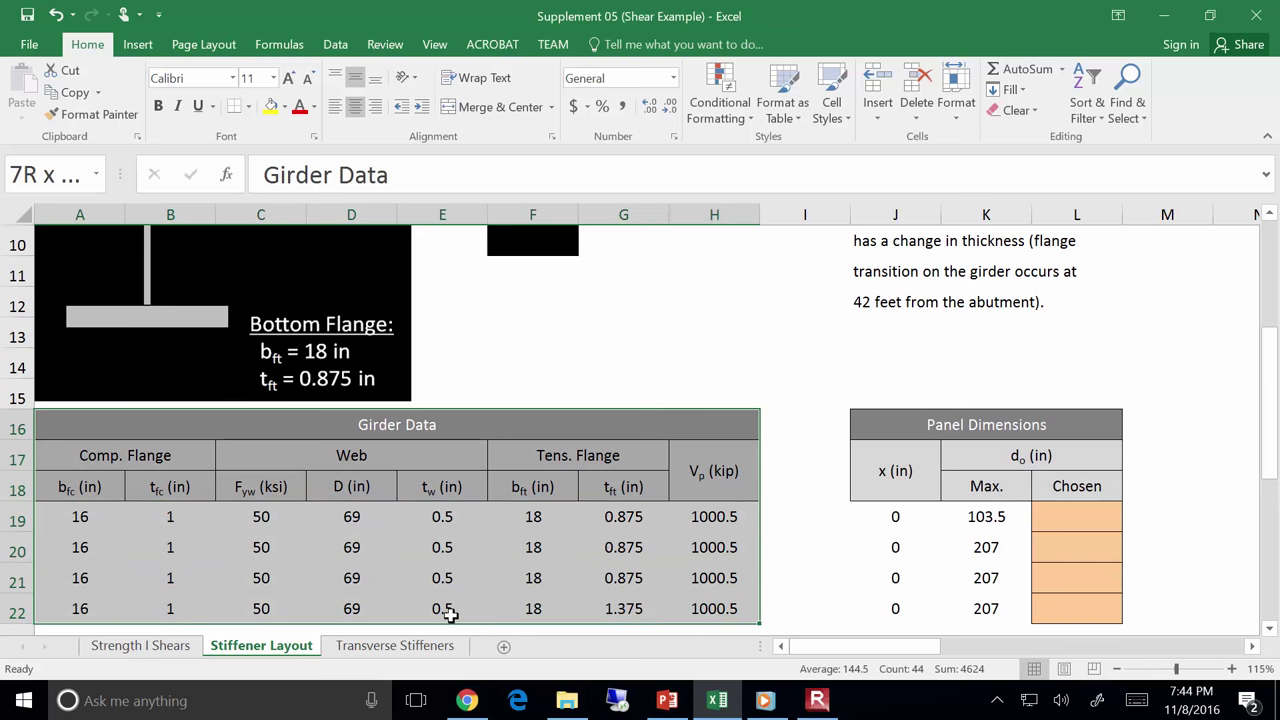
{"action": "left_click_drag", "start_coordinate": [77, 516], "coordinate": [72, 603]}
{"action": "left_click_drag", "start_coordinate": [145, 520], "coordinate": [137, 578]}
{"action": "scroll", "coordinate": [197, 534], "scroll_direction": "up", "scroll_amount": 3}
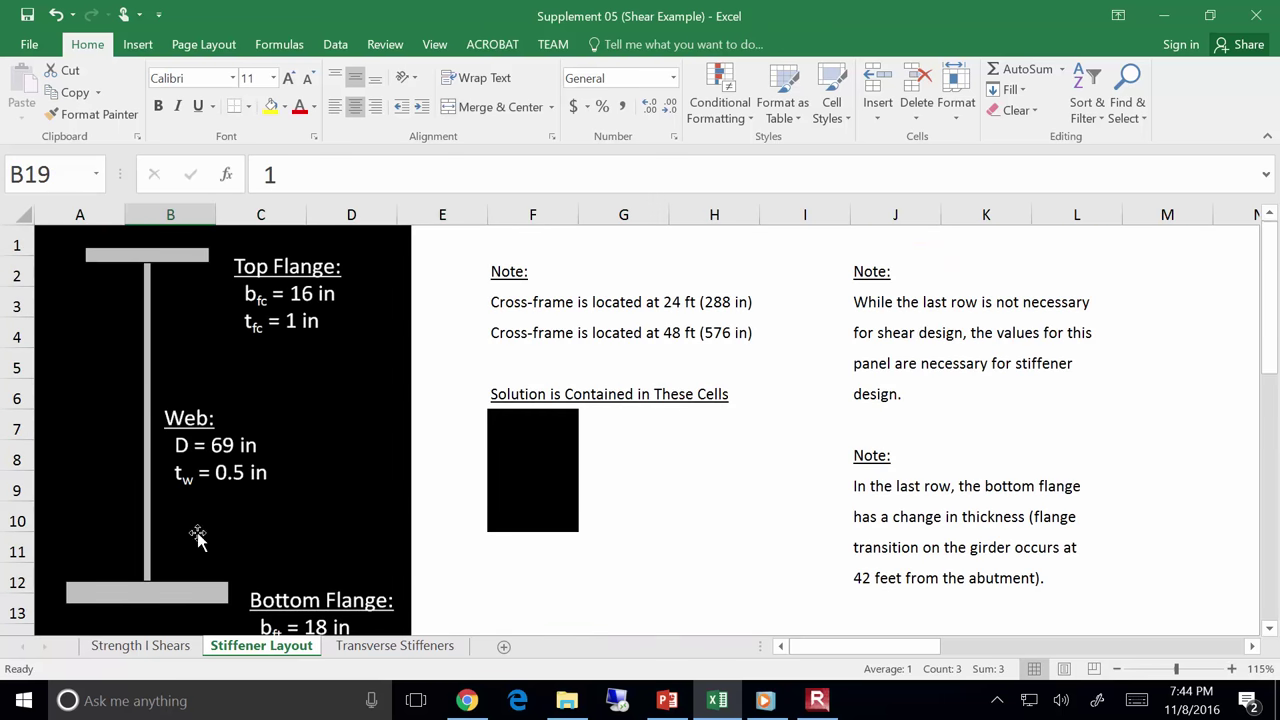
{"action": "scroll", "coordinate": [280, 434], "scroll_direction": "down", "scroll_amount": 3}
{"action": "left_click_drag", "start_coordinate": [259, 515], "coordinate": [430, 606]}
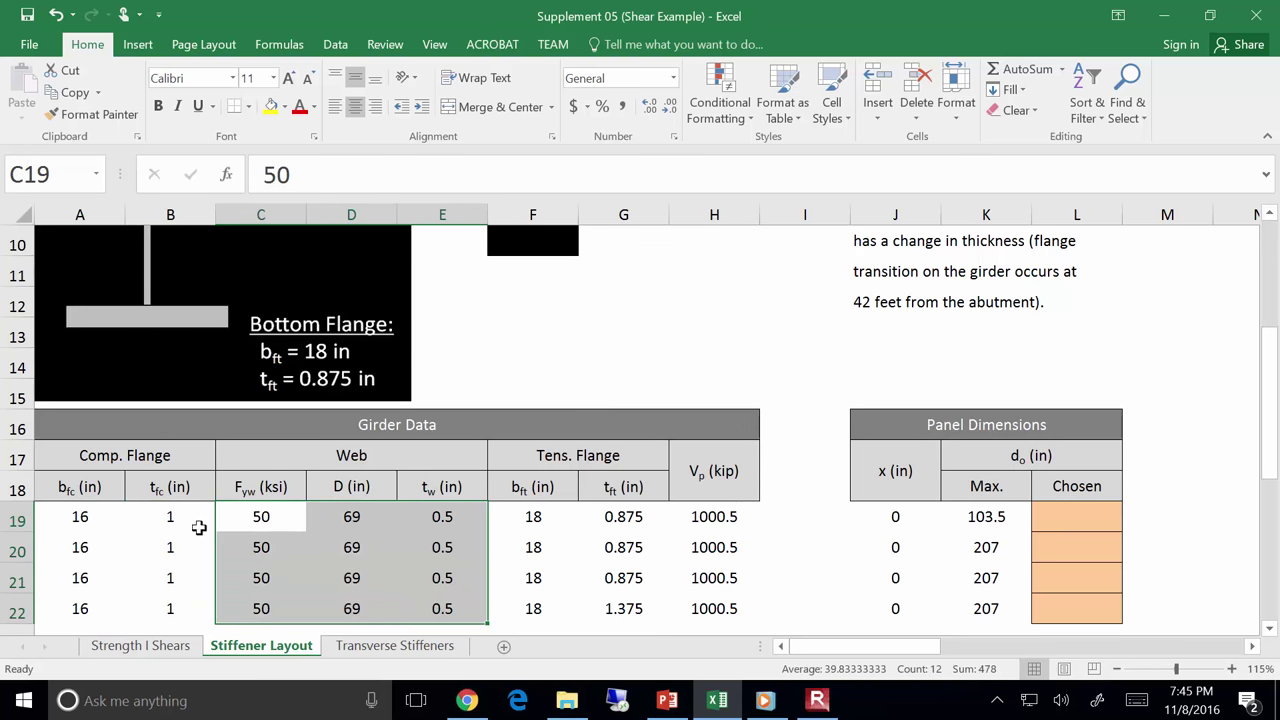
{"action": "left_click_drag", "start_coordinate": [241, 520], "coordinate": [246, 577]}
{"action": "left_click_drag", "start_coordinate": [531, 514], "coordinate": [622, 580]}
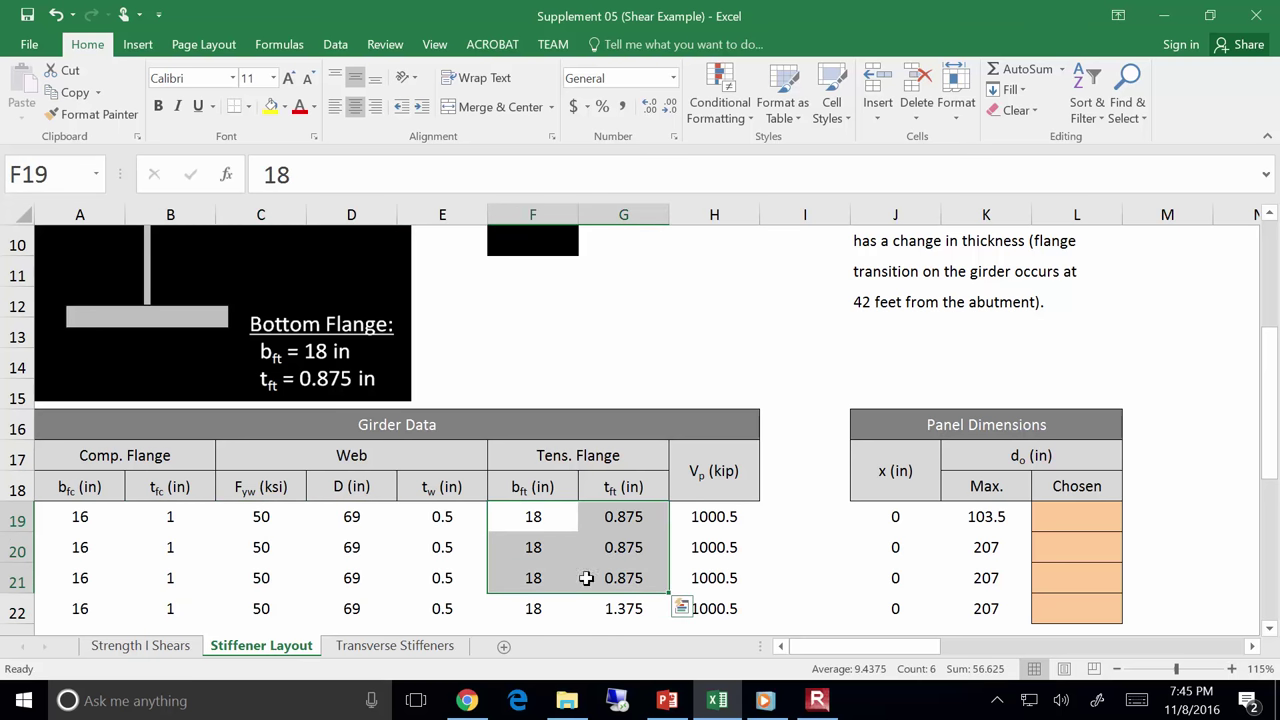
Fill the last row's tension flange thickness in G22 with yellow, and undo the fill.
{"action": "left_click", "coordinate": [632, 609]}
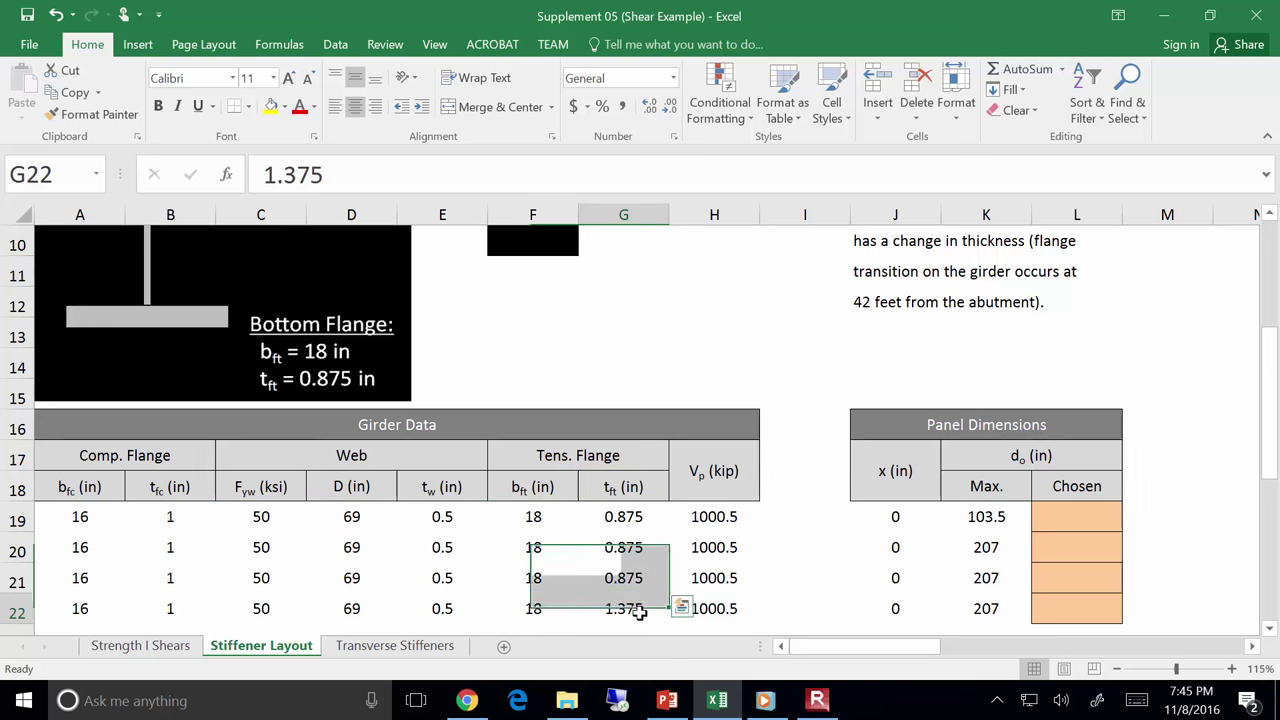
{"action": "left_click", "coordinate": [271, 106]}
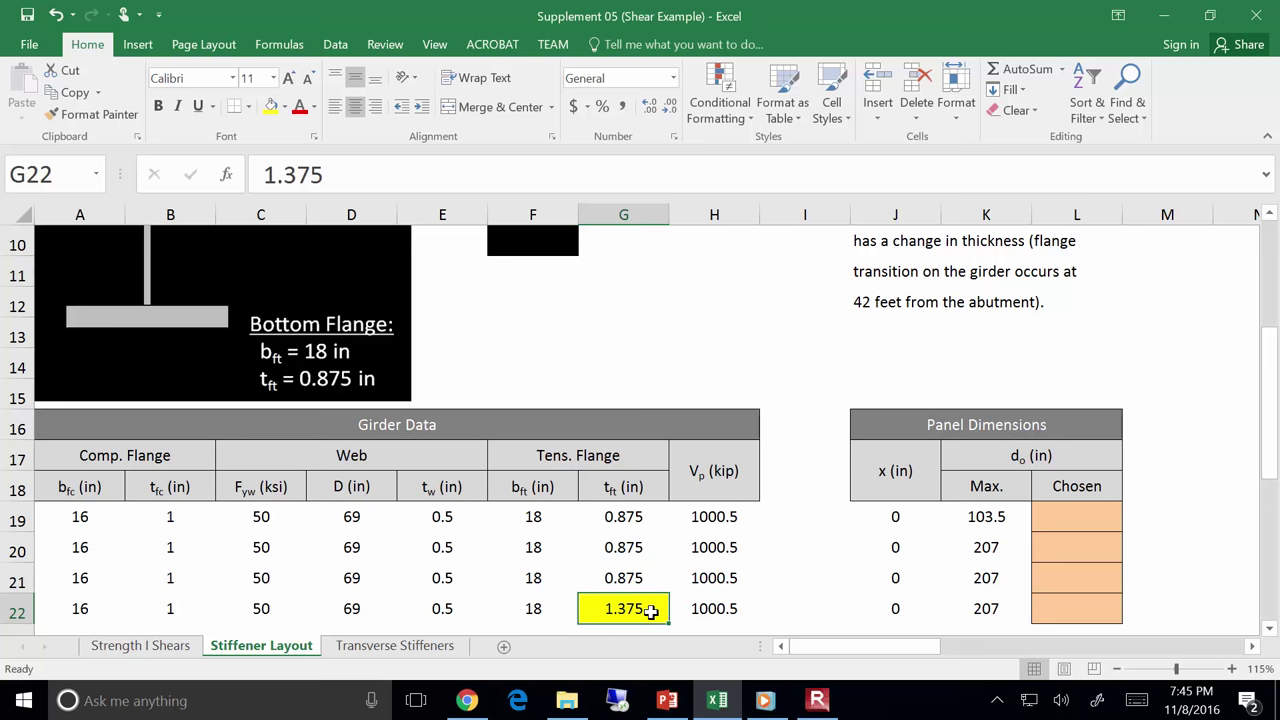
{"action": "key", "text": "ctrl+z"}
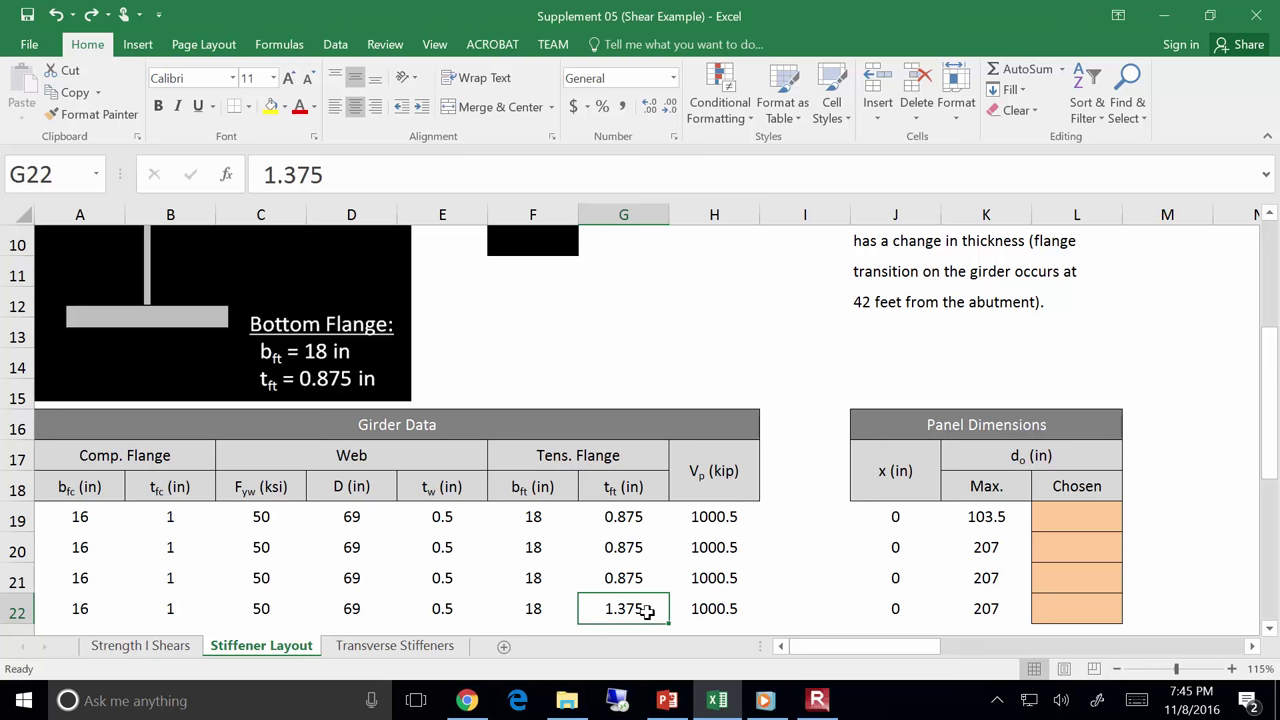
Review the note on the bottom flange transition and highlight the first two panel rows, 19 and 20.
{"action": "scroll", "coordinate": [647, 612], "scroll_direction": "up", "scroll_amount": 3}
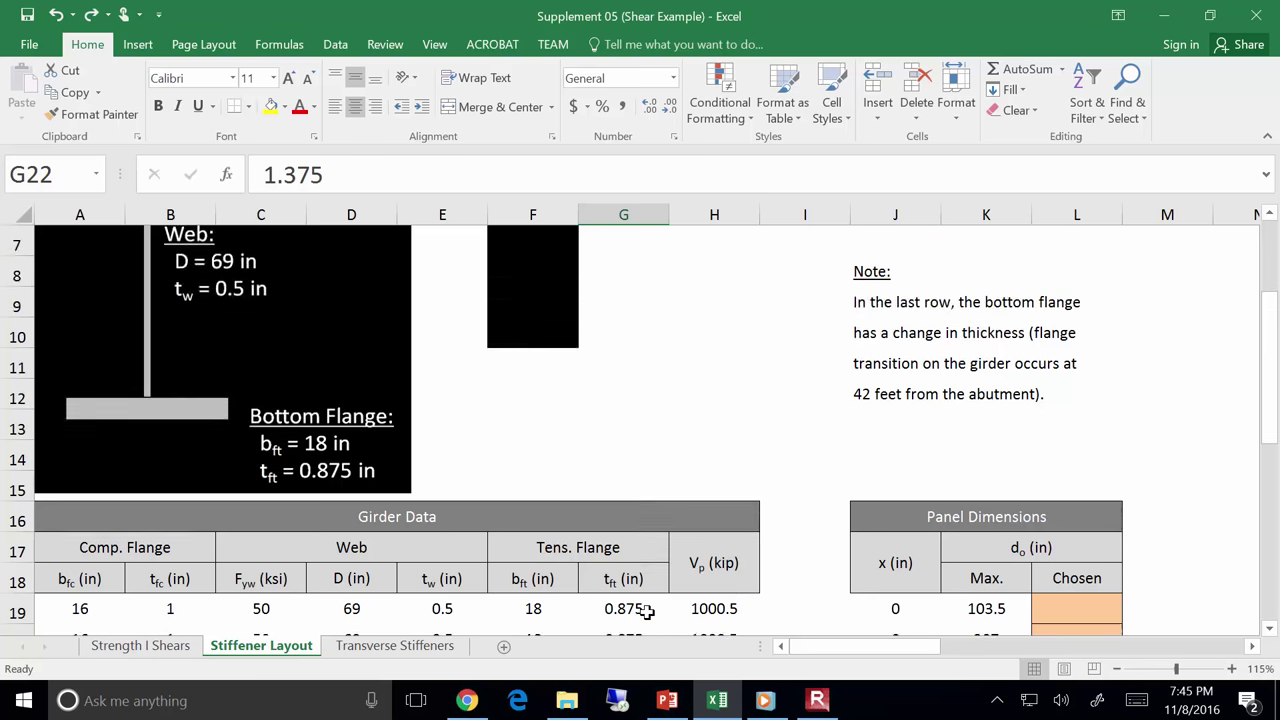
{"action": "scroll", "coordinate": [680, 594], "scroll_direction": "down", "scroll_amount": 3}
{"action": "scroll", "coordinate": [680, 594], "scroll_direction": "down", "scroll_amount": 1}
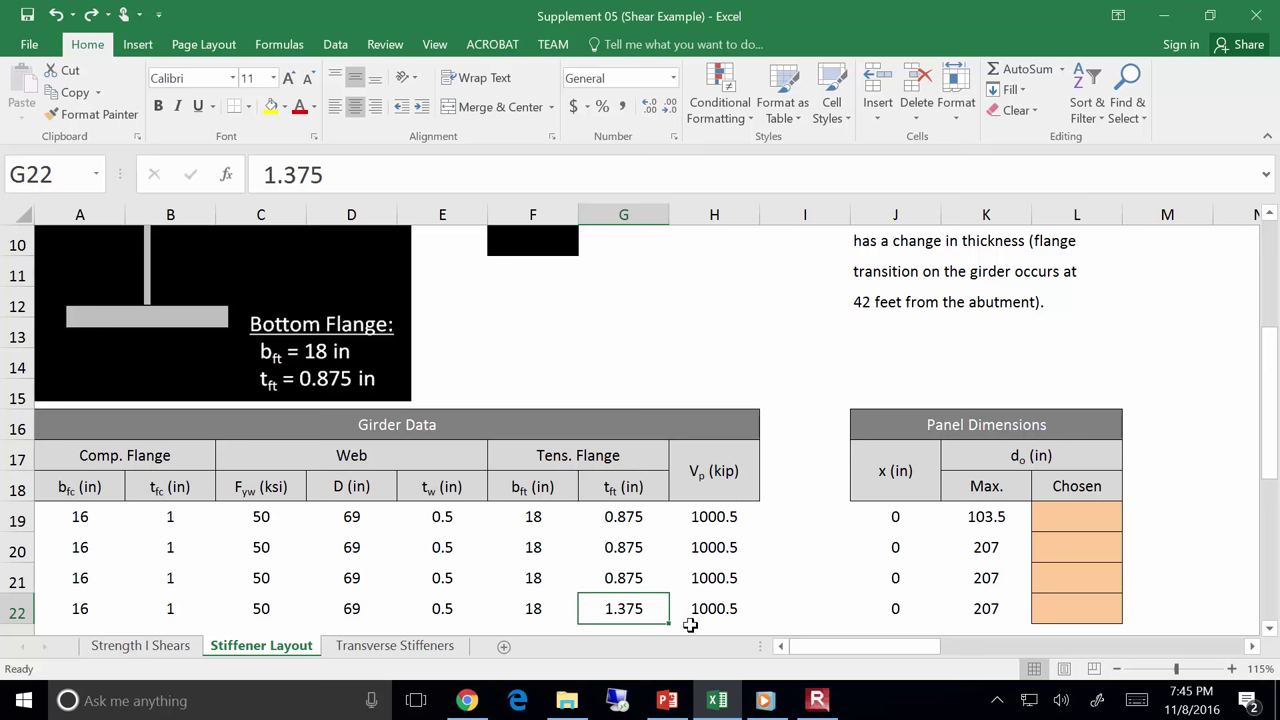
{"action": "left_click", "coordinate": [6, 528]}
{"action": "left_click", "coordinate": [8, 548]}
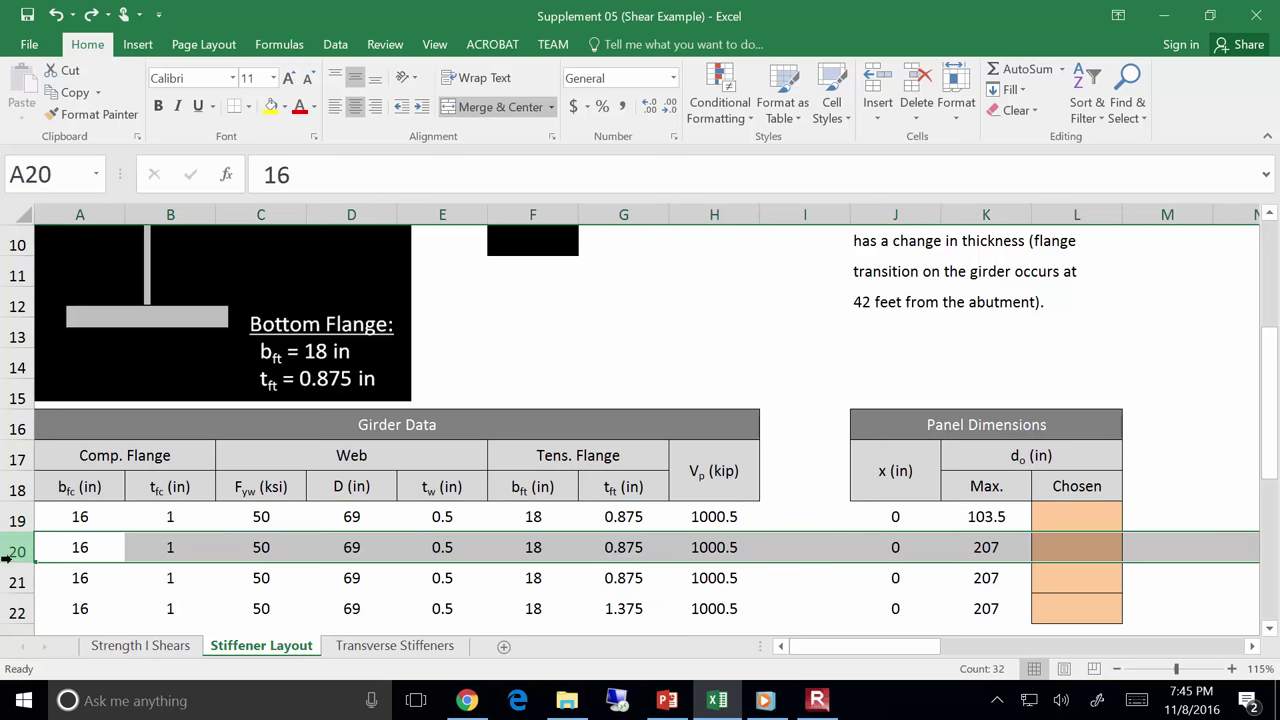
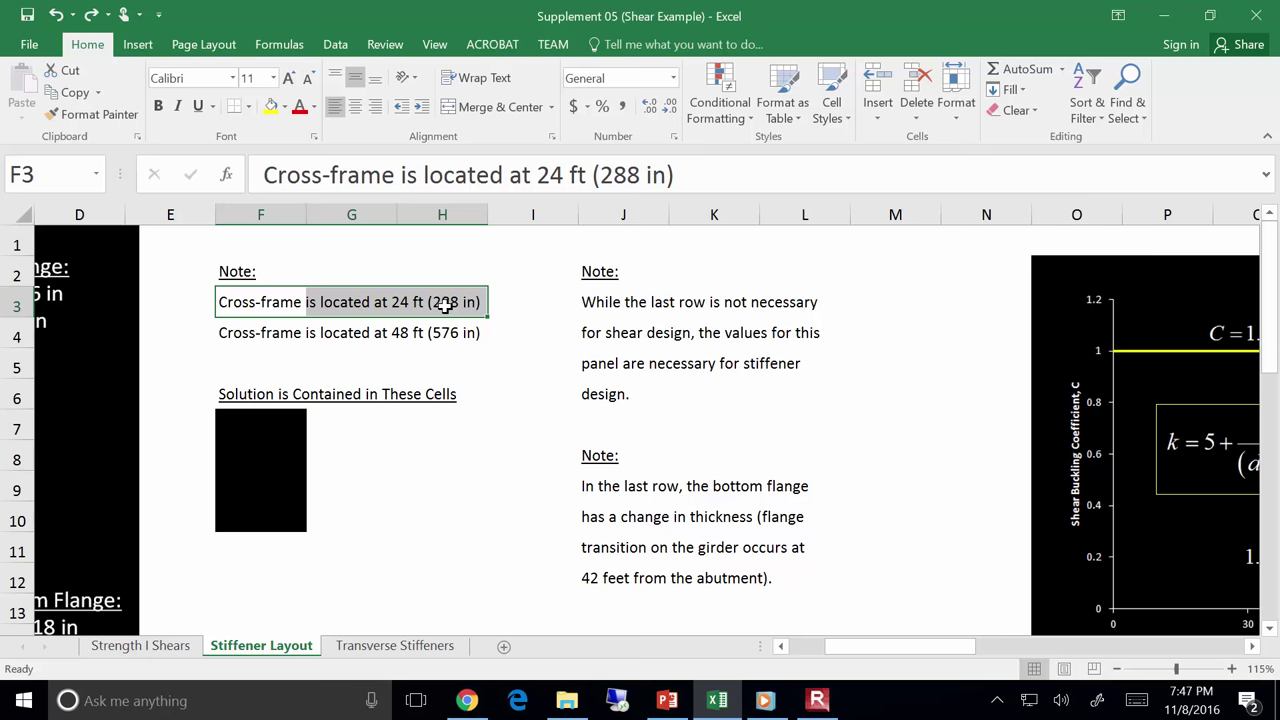
Review the shear diagram on slide 58 in PowerPoint, and return to the Panel Dimensions table in the Excel workbook.
{"action": "scroll", "coordinate": [360, 457], "scroll_direction": "down", "scroll_amount": 2}
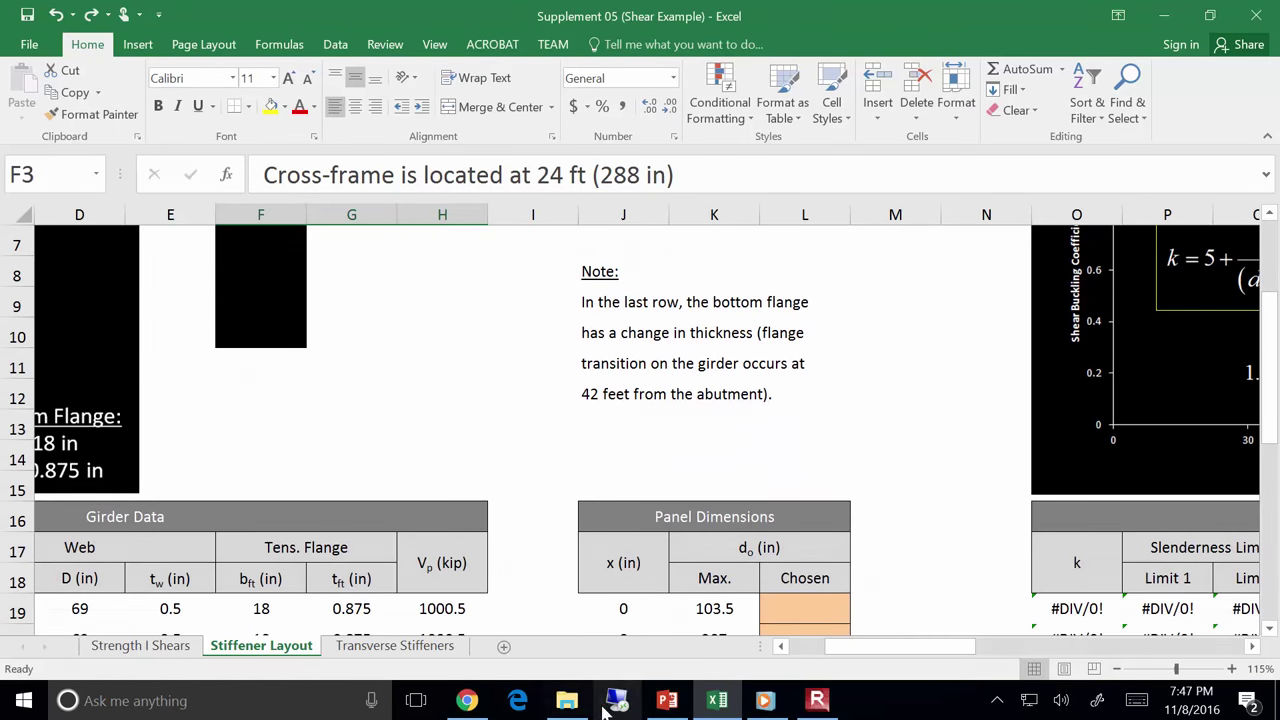
{"action": "left_click", "coordinate": [667, 700]}
{"action": "left_click", "coordinate": [115, 222]}
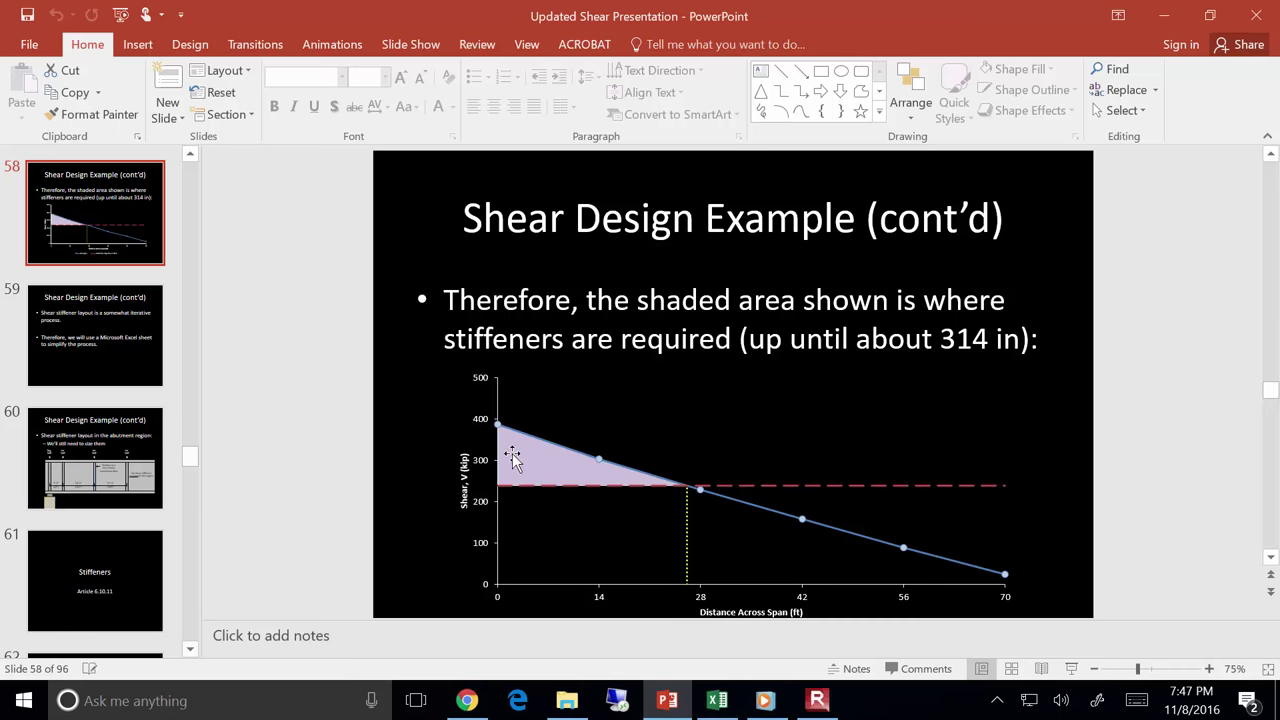
{"action": "left_click", "coordinate": [1163, 16]}
{"action": "scroll", "coordinate": [965, 484], "scroll_direction": "down", "scroll_amount": 2}
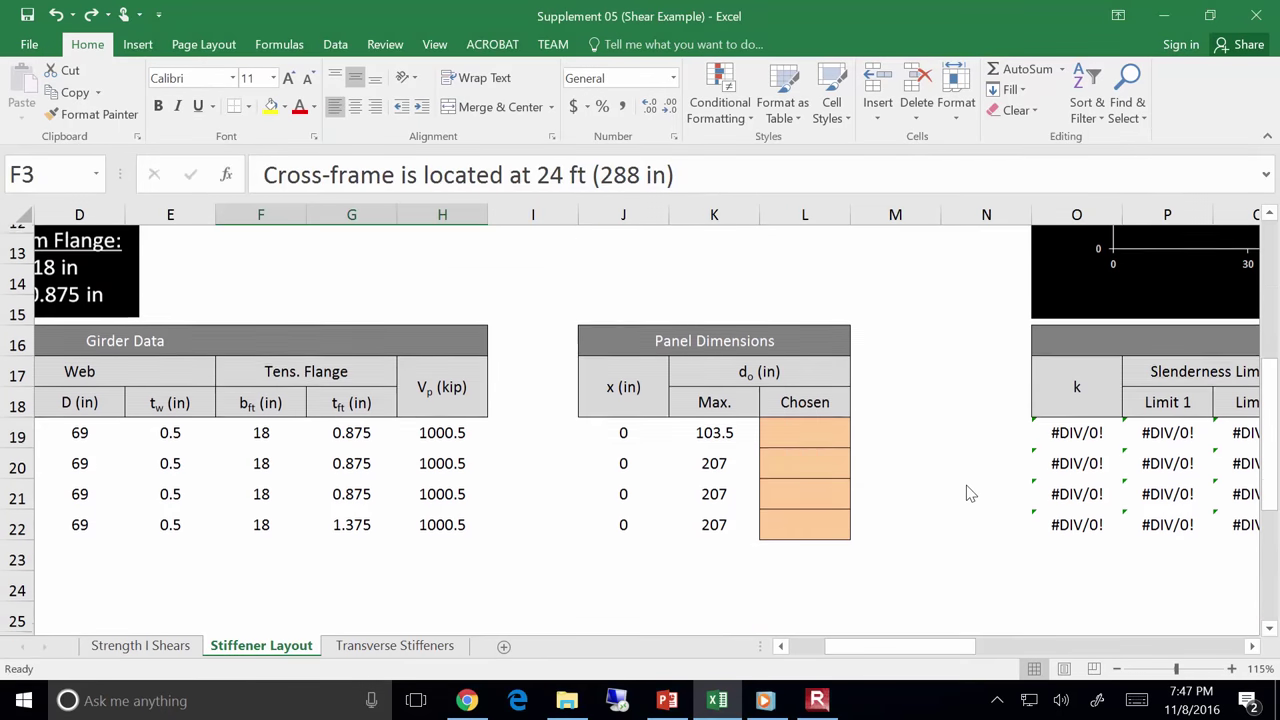
Review the maximum stiffener spacing limits for end and interior panels on slide 47 in PowerPoint, and return to the Excel workbook.
{"action": "left_click", "coordinate": [826, 434]}
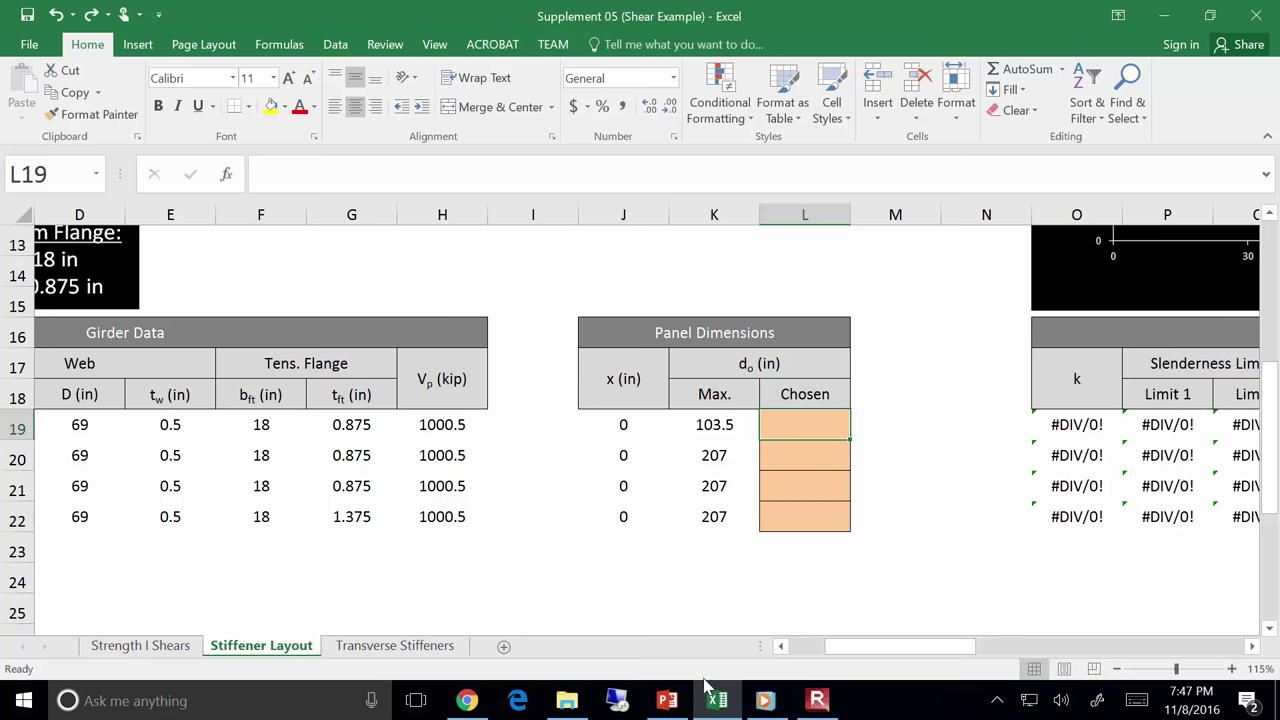
{"action": "left_click", "coordinate": [667, 700]}
{"action": "scroll", "coordinate": [306, 417], "scroll_direction": "up", "scroll_amount": 5}
{"action": "scroll", "coordinate": [307, 412], "scroll_direction": "up", "scroll_amount": 6}
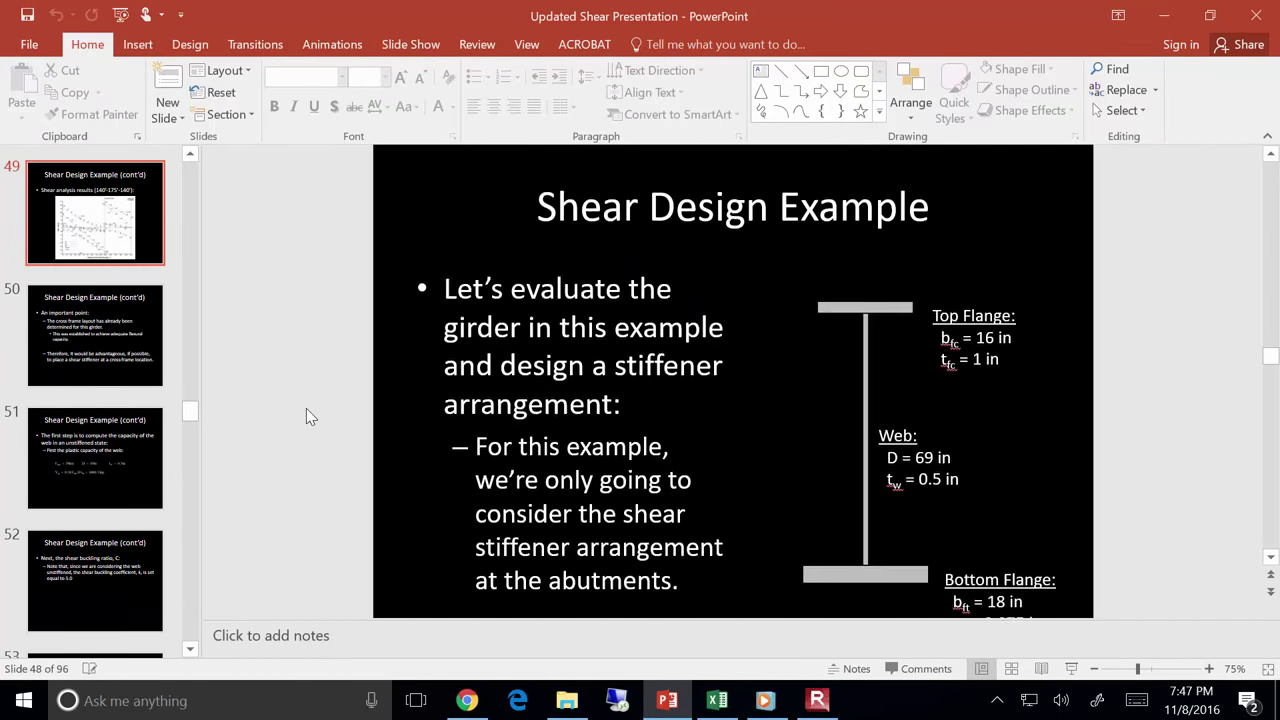
{"action": "scroll", "coordinate": [306, 408], "scroll_direction": "up", "scroll_amount": 3}
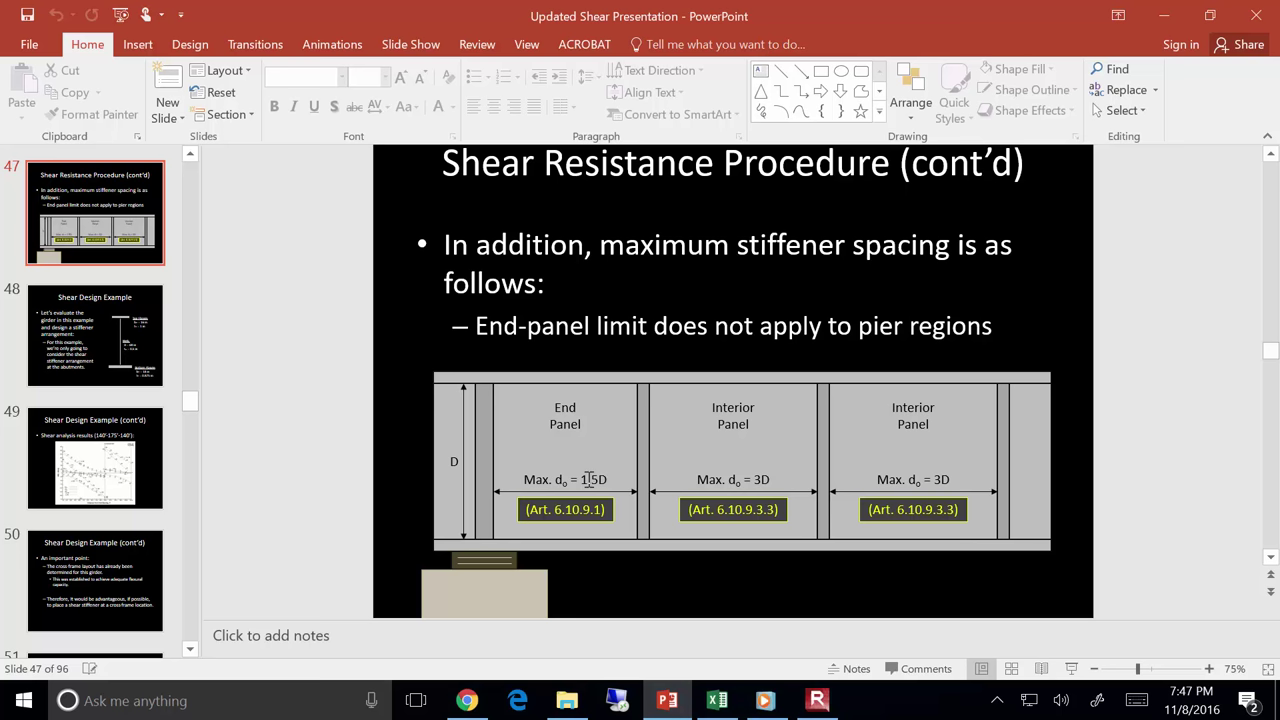
{"action": "left_click", "coordinate": [1163, 16]}
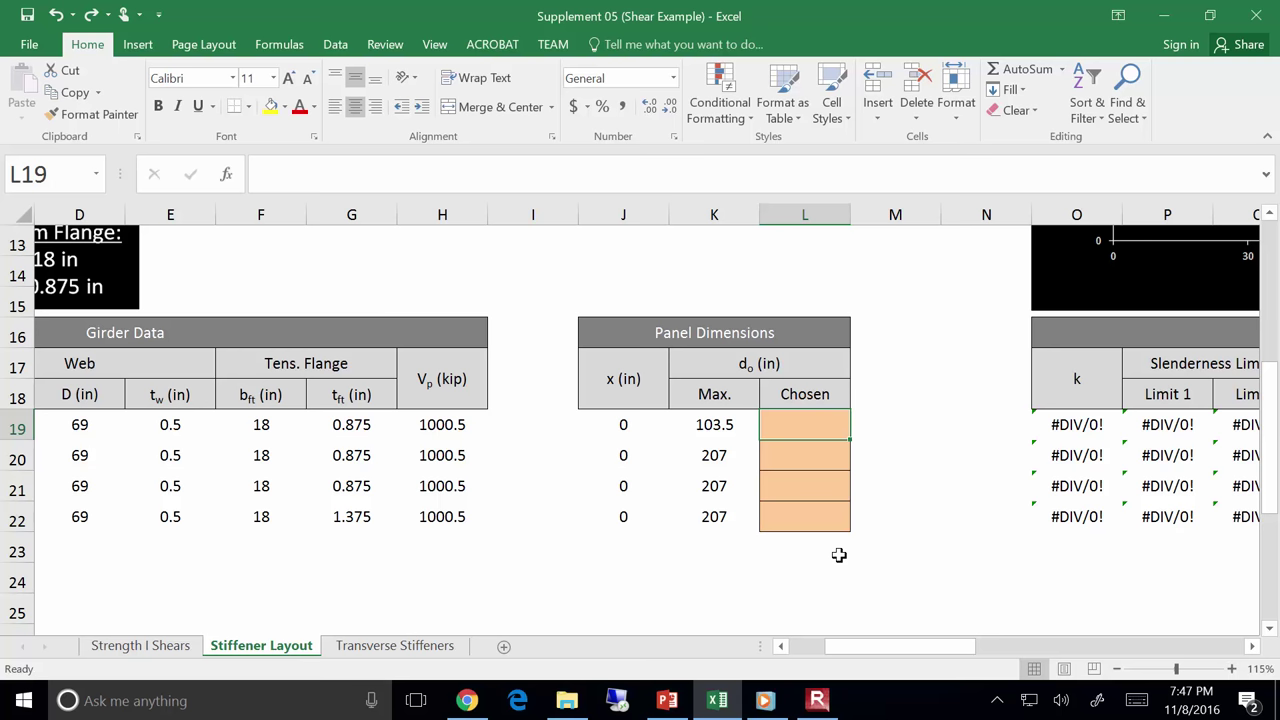
Set the first panel's chosen stiffener spacing in L19 to 50 in.
{"action": "type", "text": "50"}
{"action": "key", "text": "Tab"}
{"action": "key", "text": "Left"}
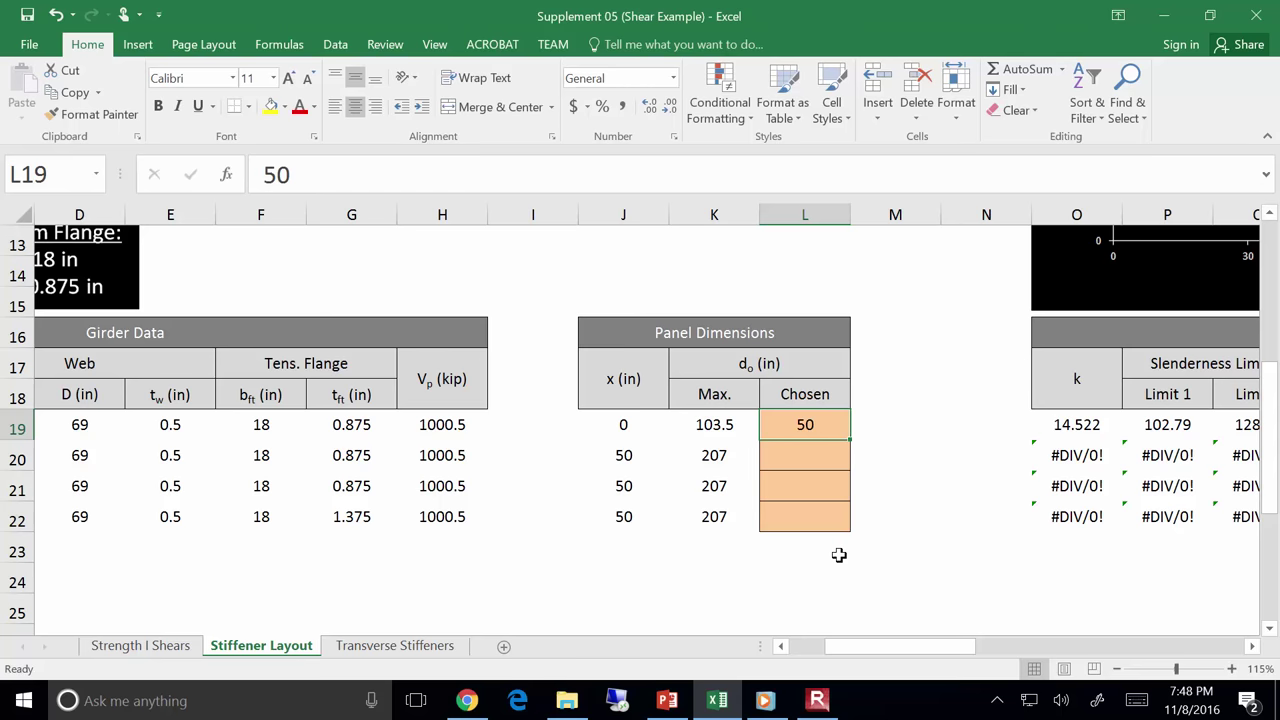
Examine the Shear Buckling Ratio chart and compare its k equation with the formula in O19 and the chosen spacing in L19.
{"action": "left_click_drag", "start_coordinate": [910, 659], "coordinate": [1004, 655]}
{"action": "left_click", "coordinate": [823, 334]}
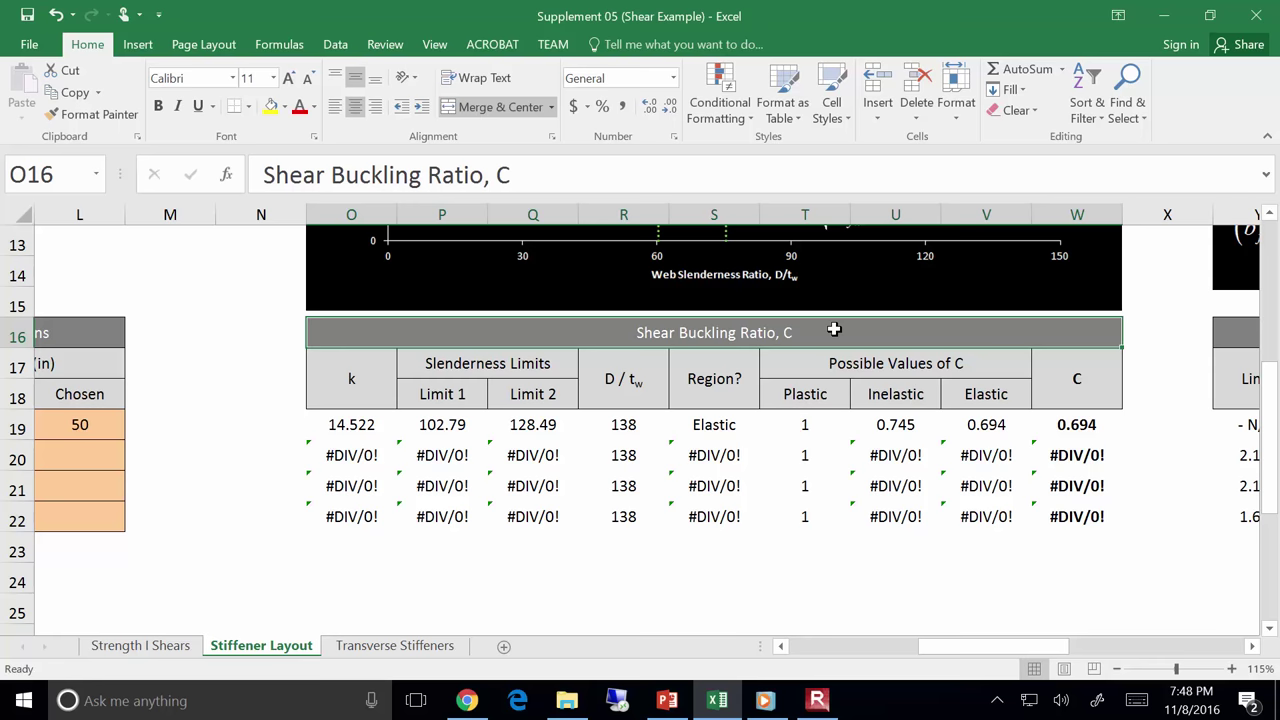
{"action": "scroll", "coordinate": [830, 380], "scroll_direction": "up", "scroll_amount": 4}
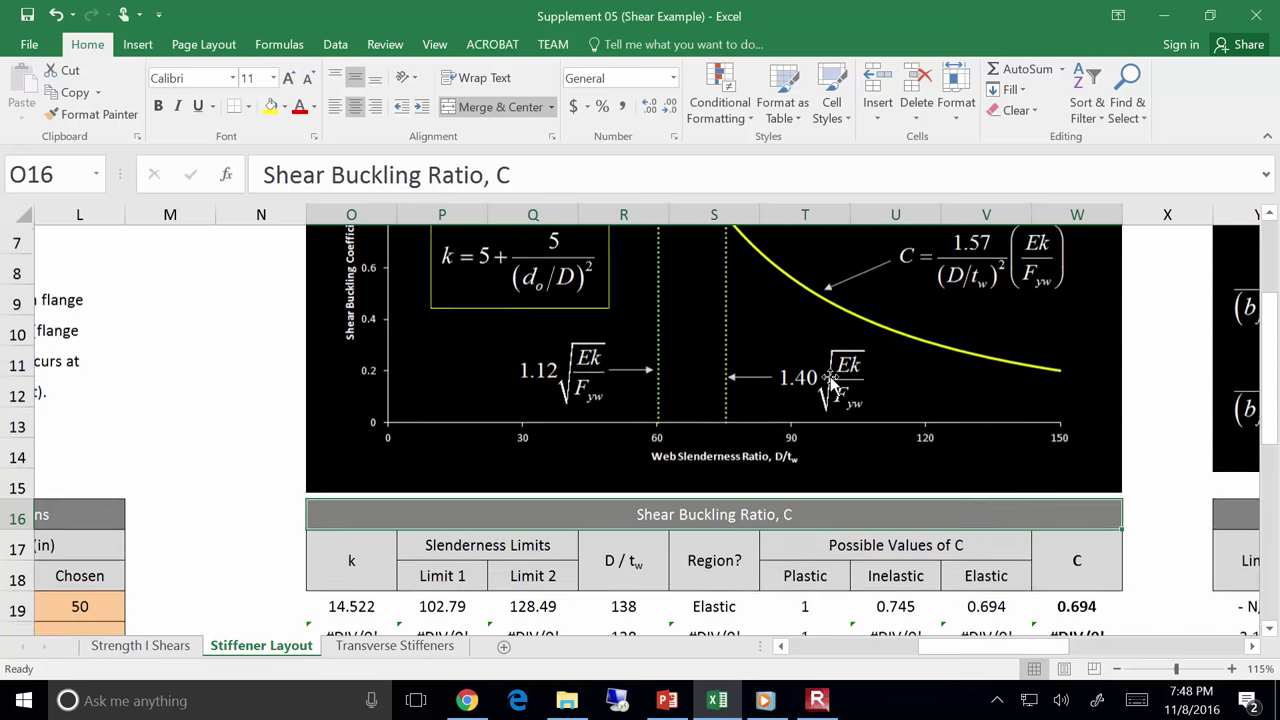
{"action": "scroll", "coordinate": [830, 380], "scroll_direction": "down", "scroll_amount": 2, "text": "ctrl"}
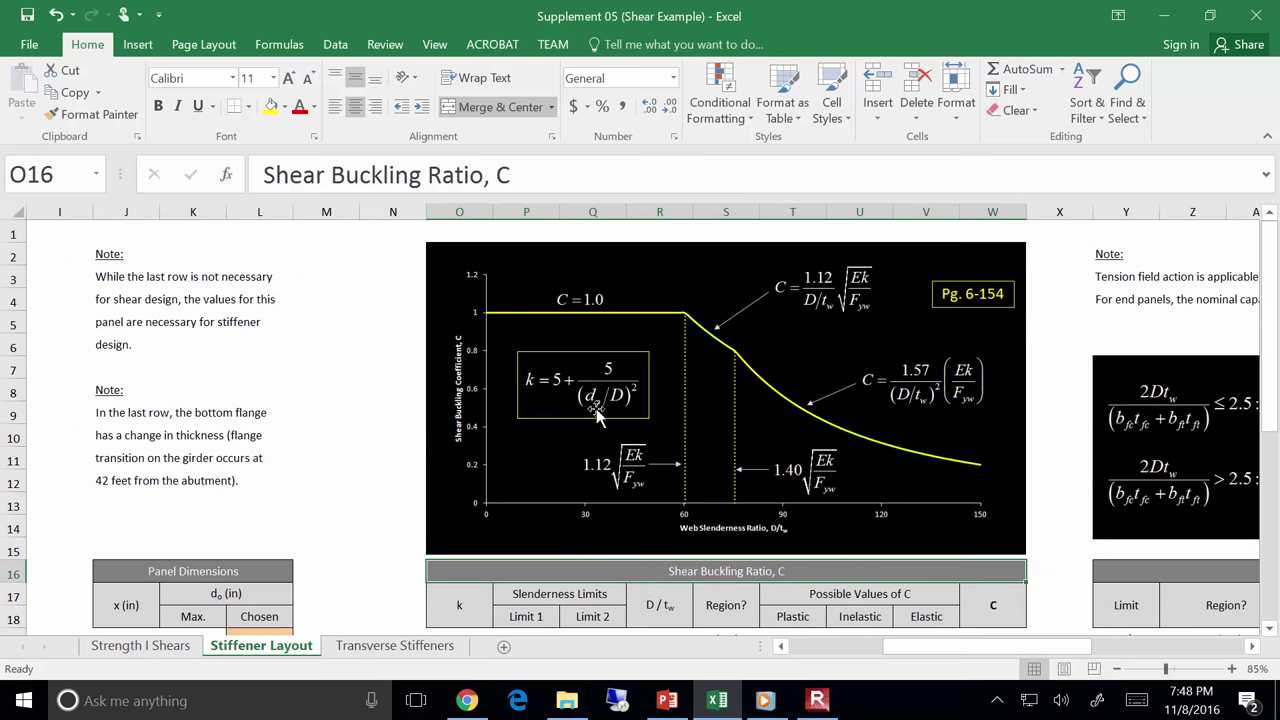
{"action": "scroll", "coordinate": [597, 420], "scroll_direction": "down", "scroll_amount": 1}
{"action": "left_click", "coordinate": [477, 568]}
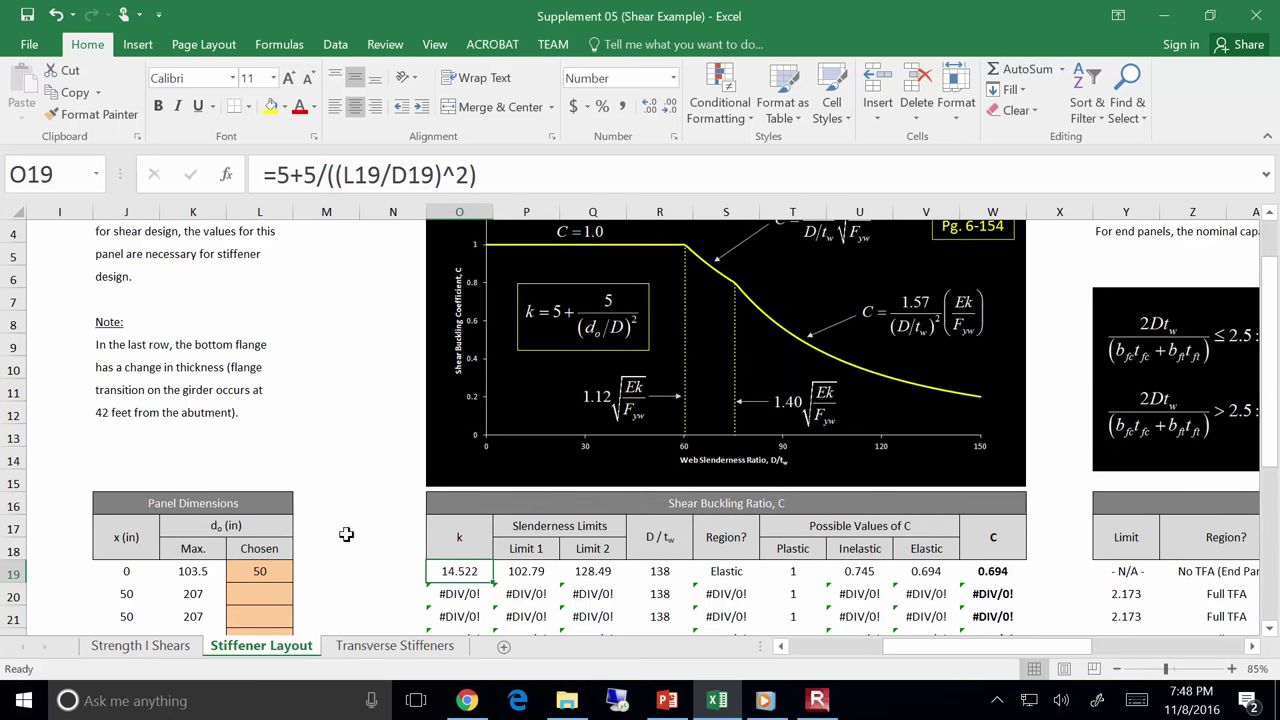
{"action": "left_click", "coordinate": [300, 571]}
{"action": "left_click", "coordinate": [266, 571]}
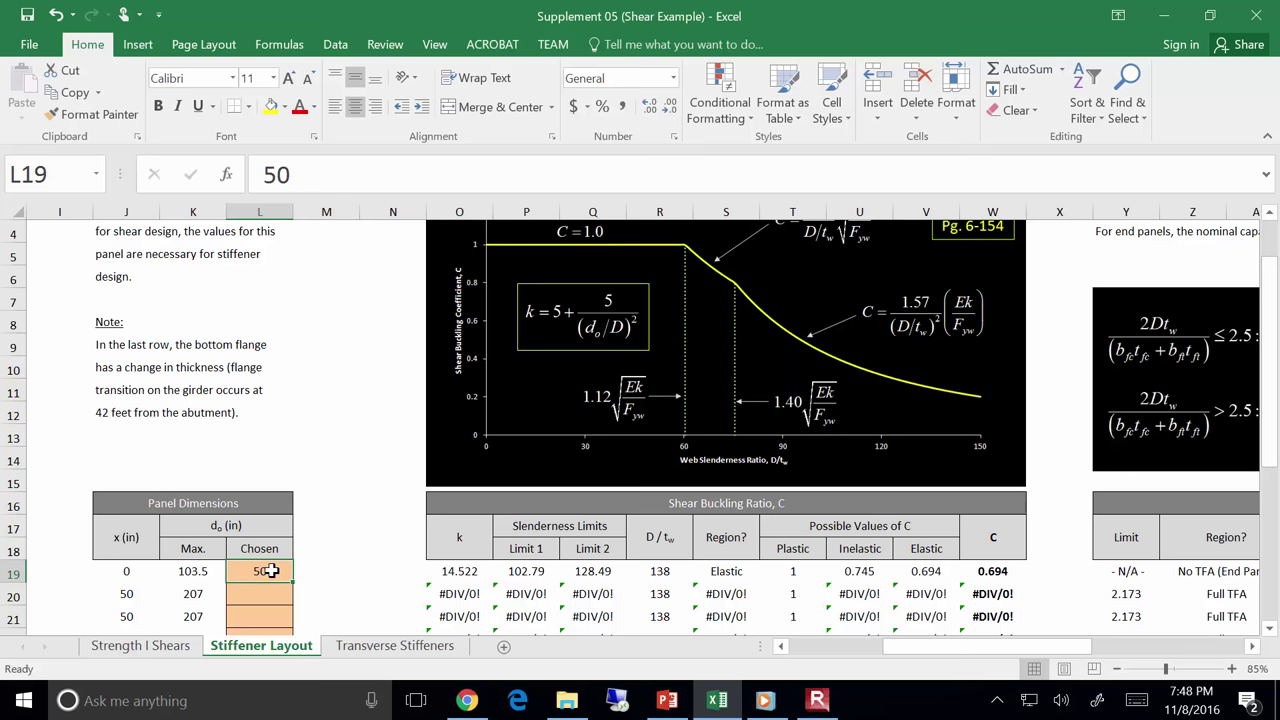
{"action": "left_click", "coordinate": [455, 565]}
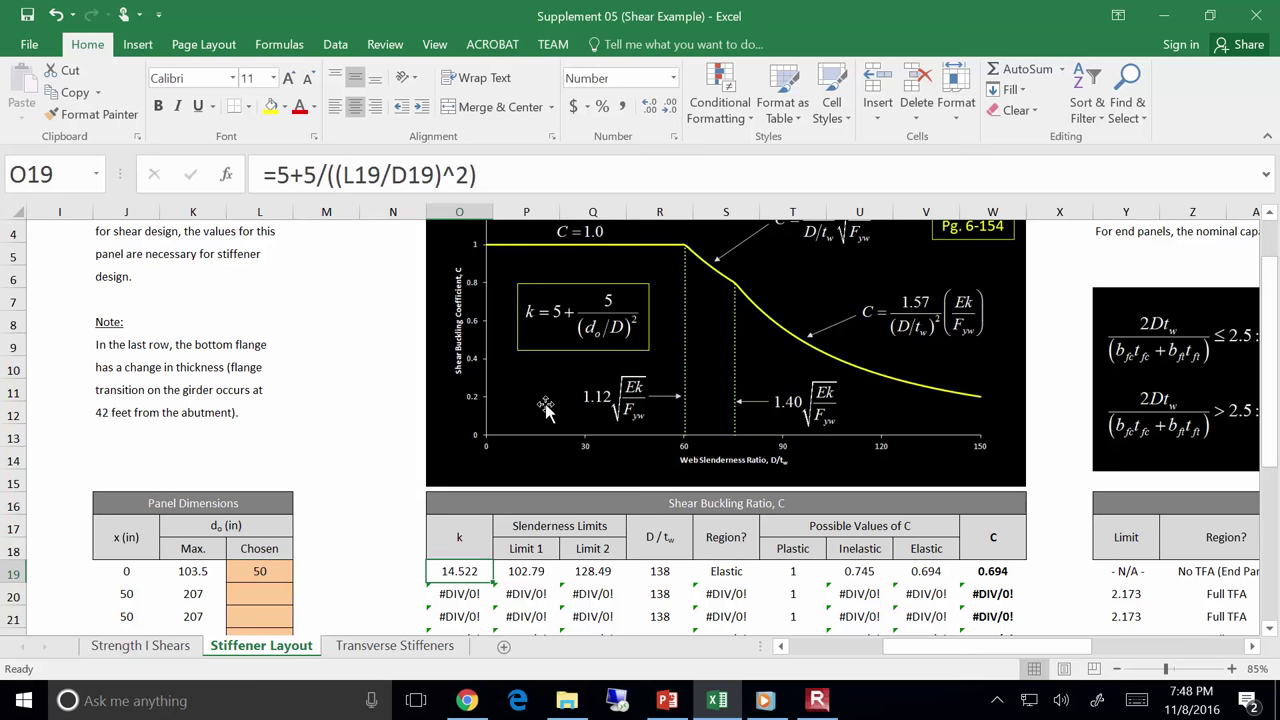
Inspect the first panel's slenderness limits, the region formula in S19 and the C formula in W19 against the buckling chart.
{"action": "left_click", "coordinate": [522, 575]}
{"action": "left_click", "coordinate": [610, 572]}
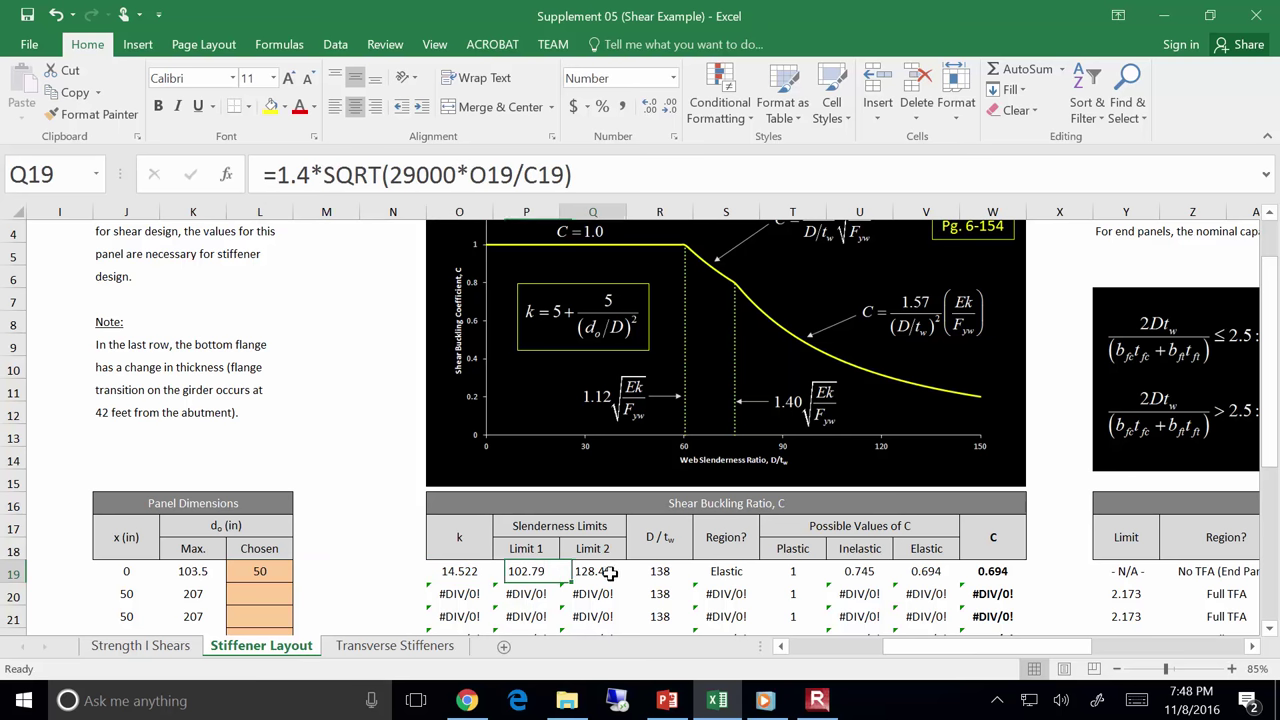
{"action": "left_click", "coordinate": [400, 483]}
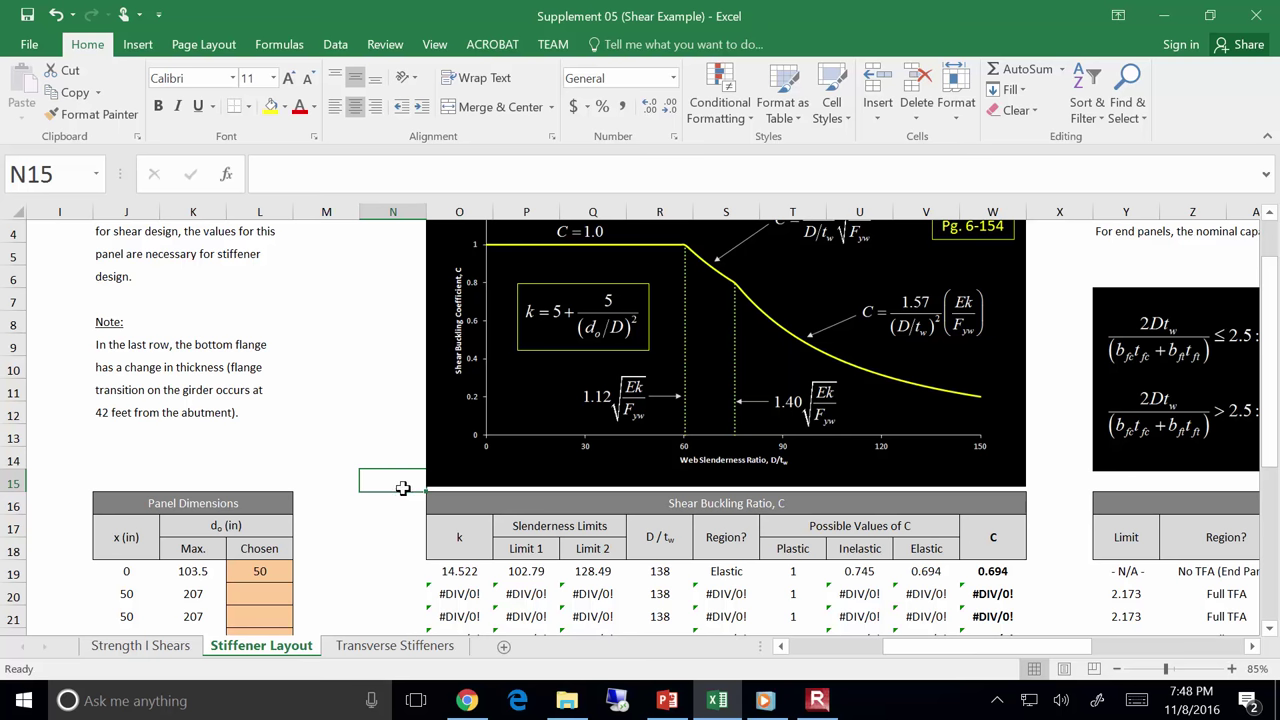
{"action": "left_click", "coordinate": [722, 572]}
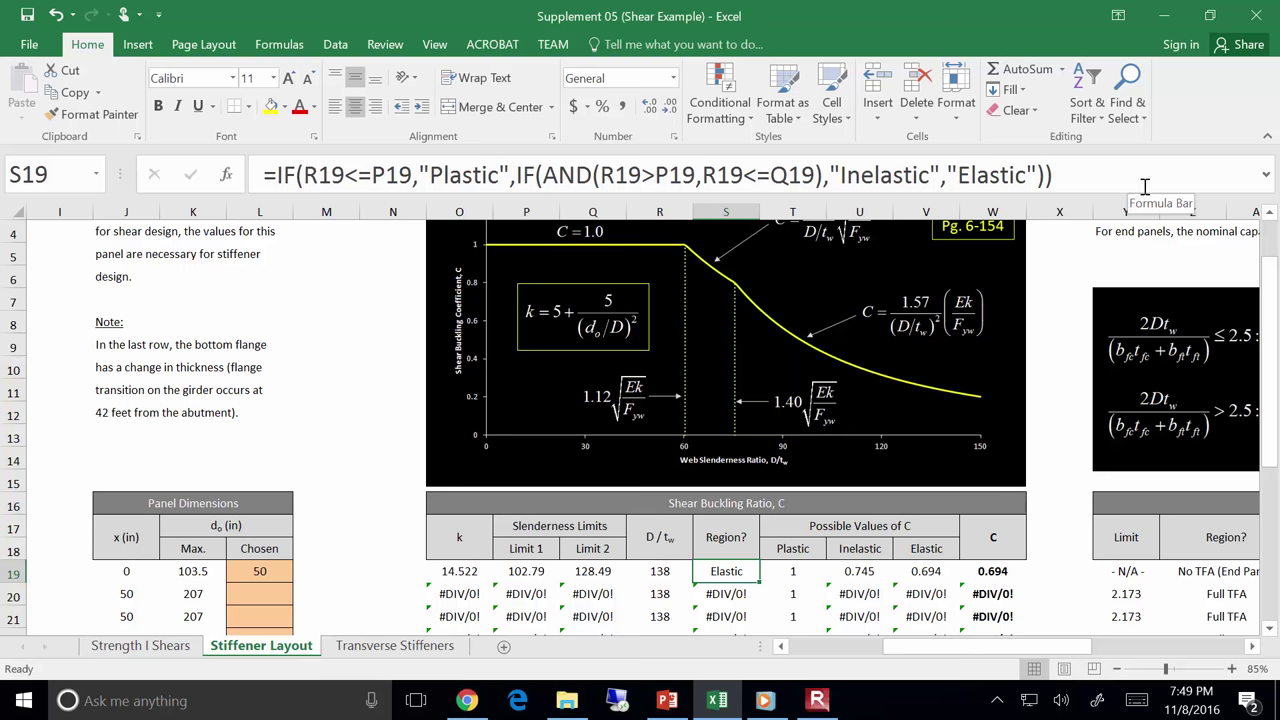
{"action": "scroll", "coordinate": [1005, 335], "scroll_direction": "up", "scroll_amount": 1}
{"action": "left_click", "coordinate": [862, 316]}
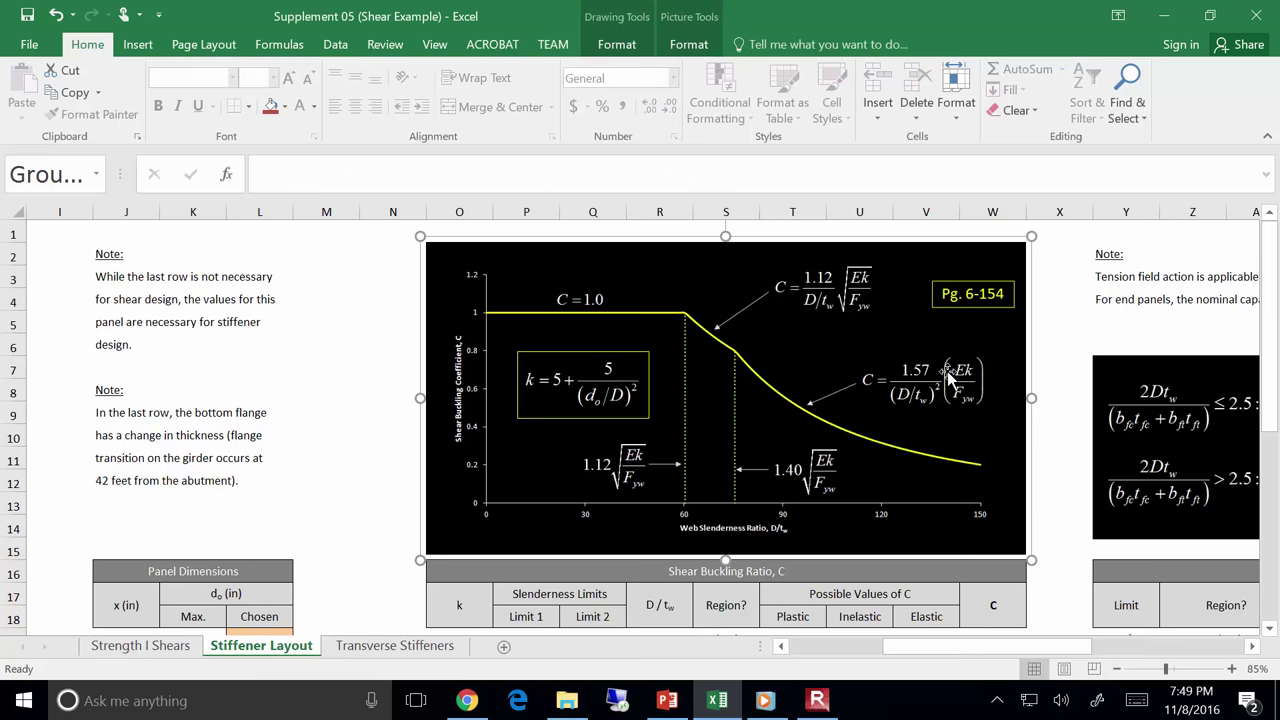
{"action": "scroll", "coordinate": [950, 375], "scroll_direction": "down", "scroll_amount": 1}
{"action": "left_click", "coordinate": [990, 572]}
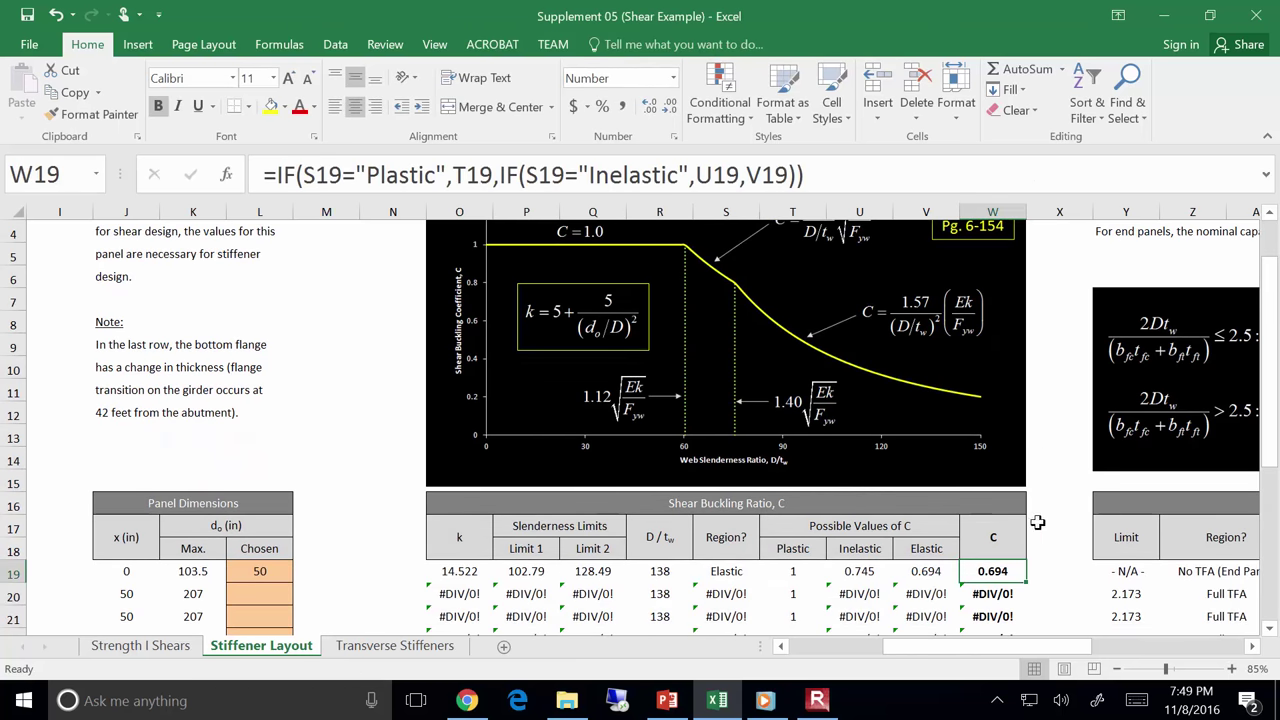
Change the first panel's chosen stiffener spacing in L19 to 60 in.
{"action": "scroll", "coordinate": [1043, 437], "scroll_direction": "down", "scroll_amount": 1}
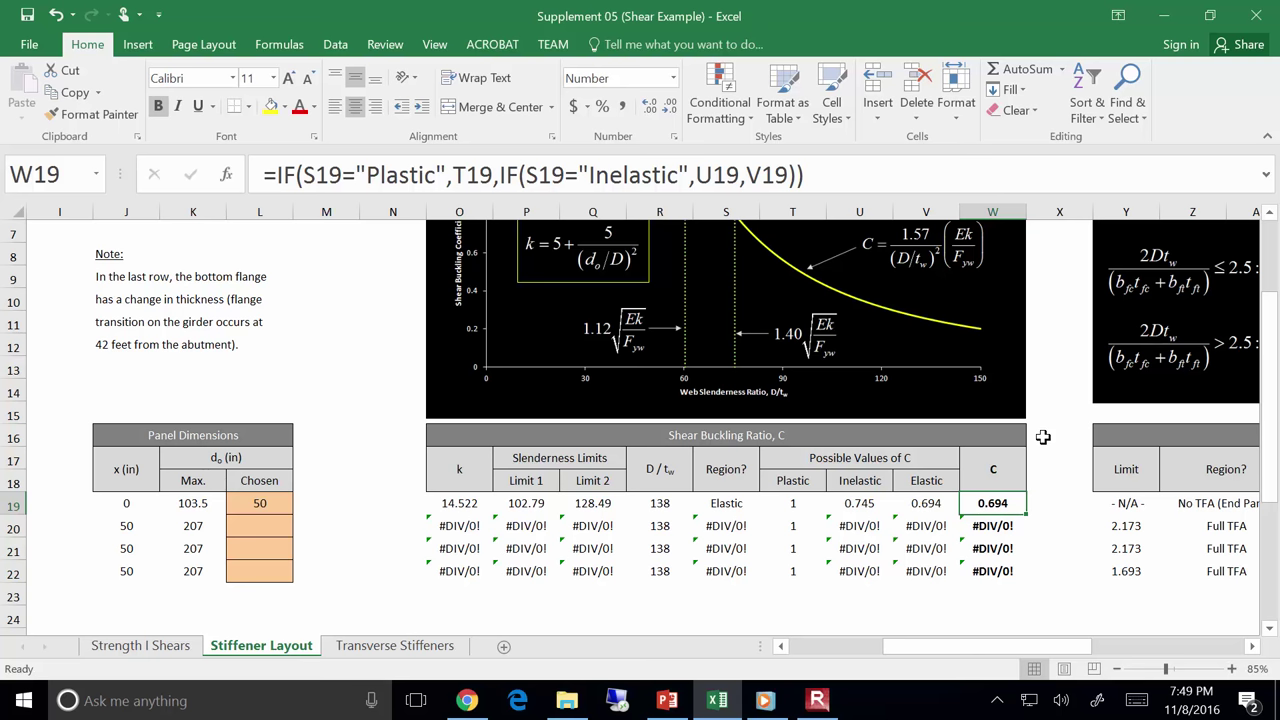
{"action": "left_click", "coordinate": [243, 507]}
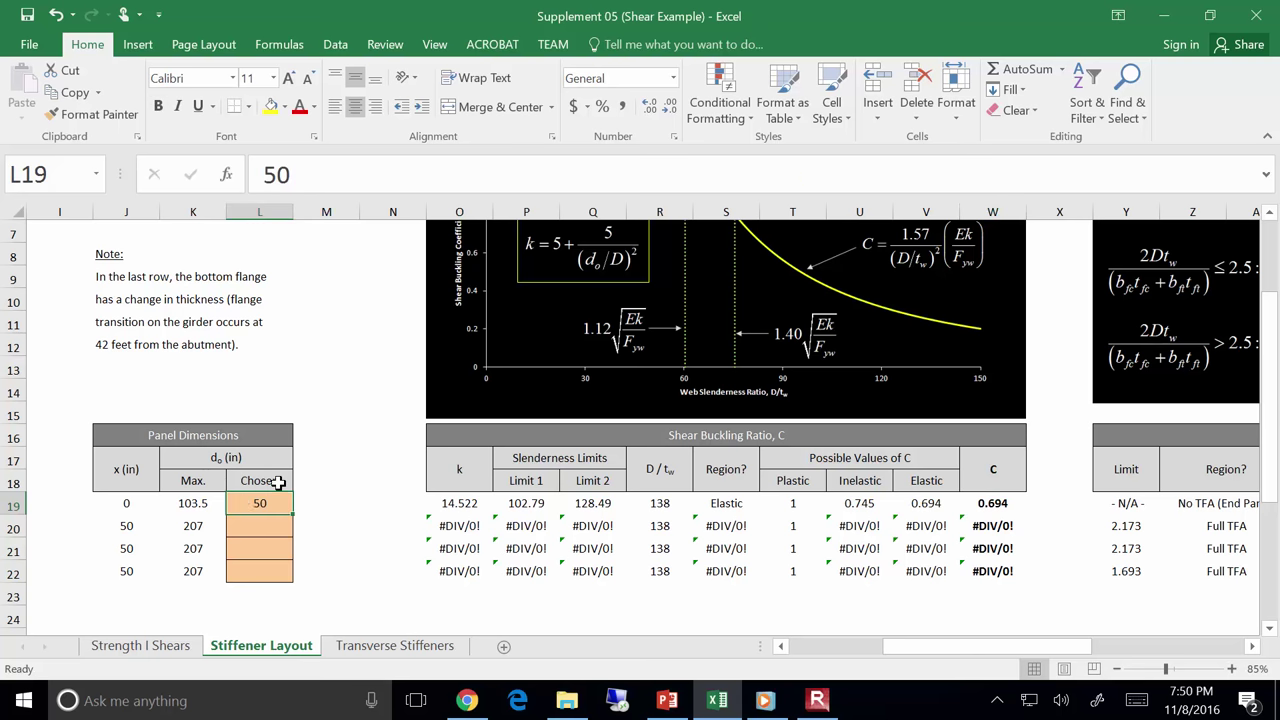
{"action": "key", "text": "F2"}
{"action": "key", "text": "Return"}
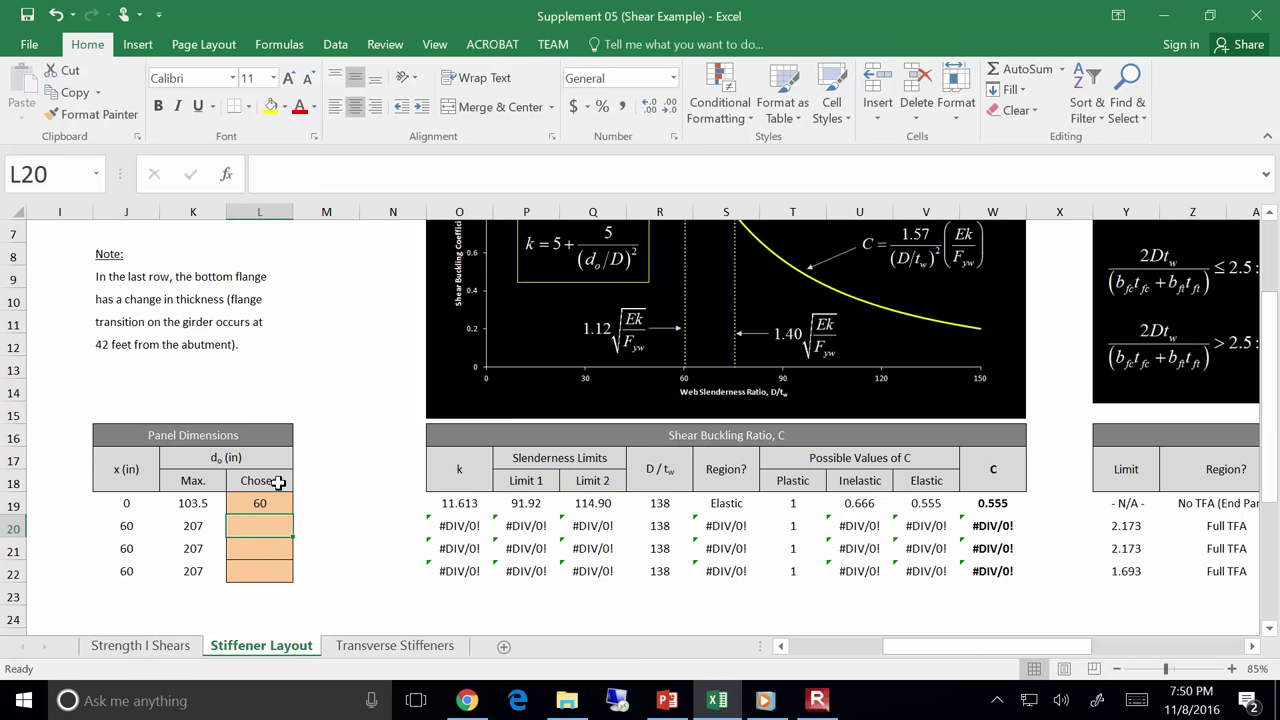
Review the tension field action equations and trace the end panel's capacity formula in AF19 to C in W19 and Vp in AB19.
{"action": "left_click_drag", "start_coordinate": [945, 646], "coordinate": [1070, 658]}
{"action": "scroll", "coordinate": [1020, 566], "scroll_direction": "up", "scroll_amount": 1}
{"action": "scroll", "coordinate": [1020, 566], "scroll_direction": "down", "scroll_amount": 1}
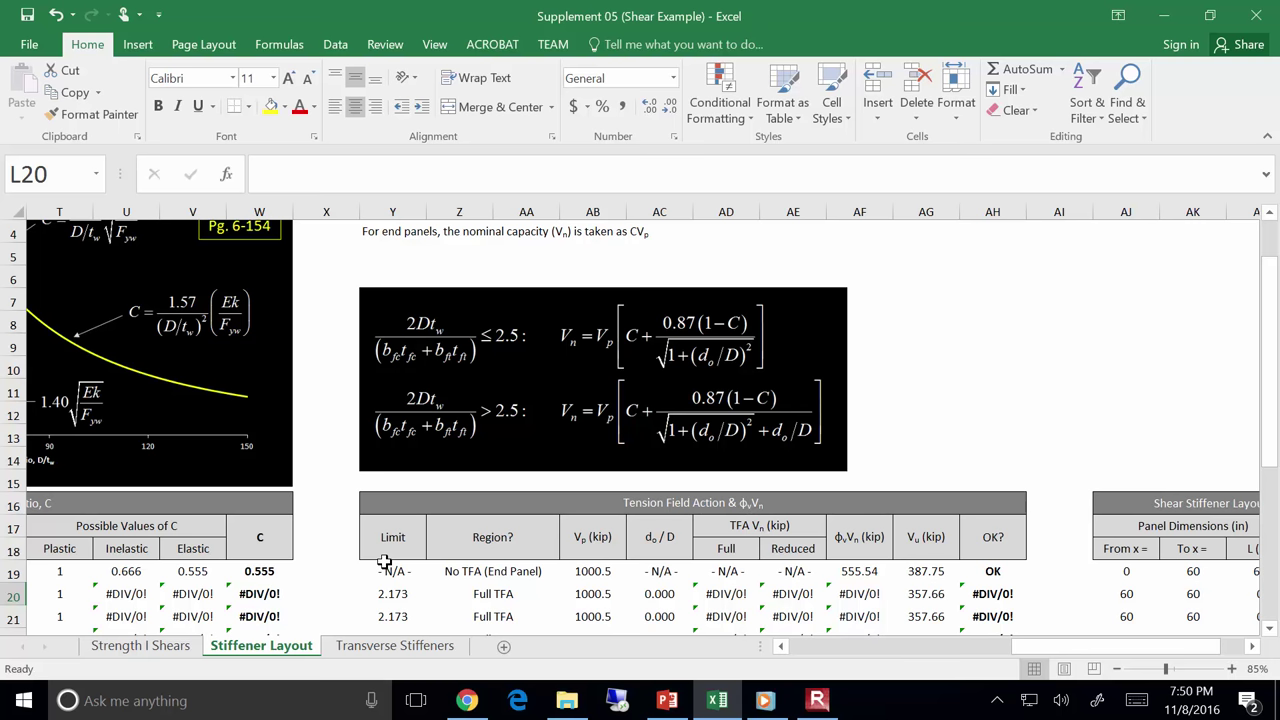
{"action": "left_click", "coordinate": [598, 568]}
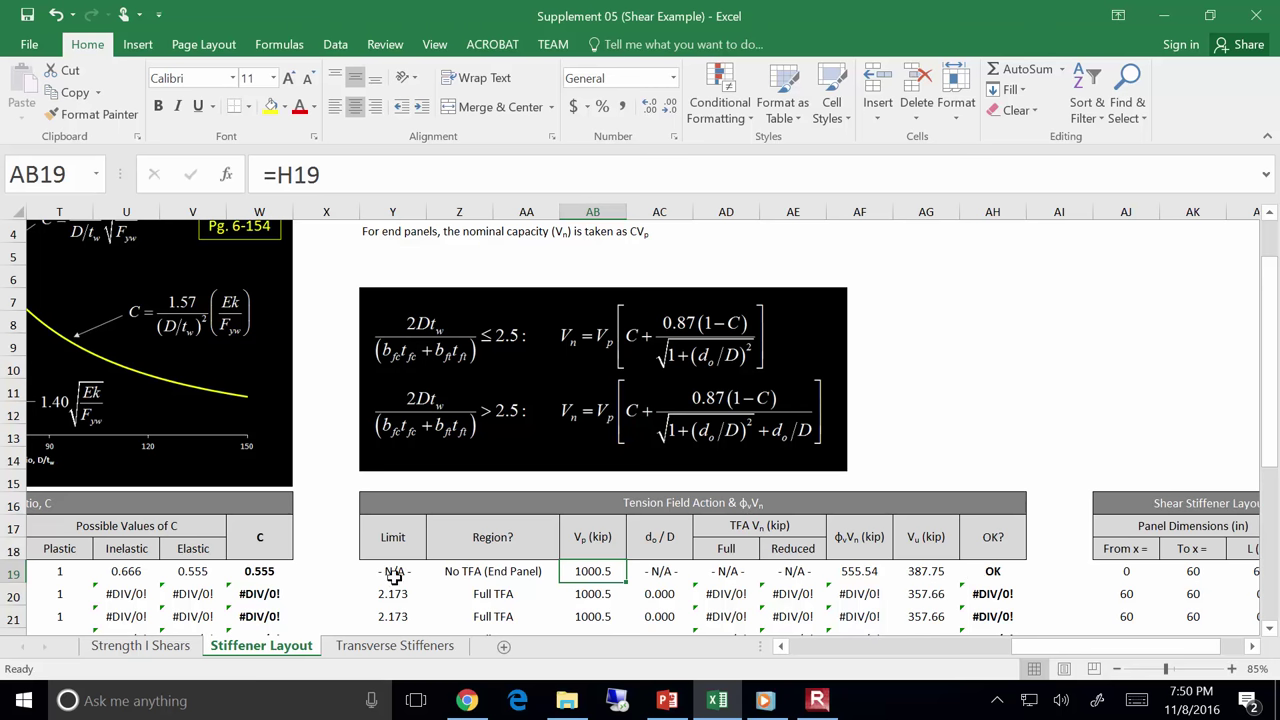
{"action": "left_click", "coordinate": [250, 571]}
{"action": "left_click", "coordinate": [600, 571]}
{"action": "left_click", "coordinate": [280, 570]}
{"action": "left_click", "coordinate": [878, 570]}
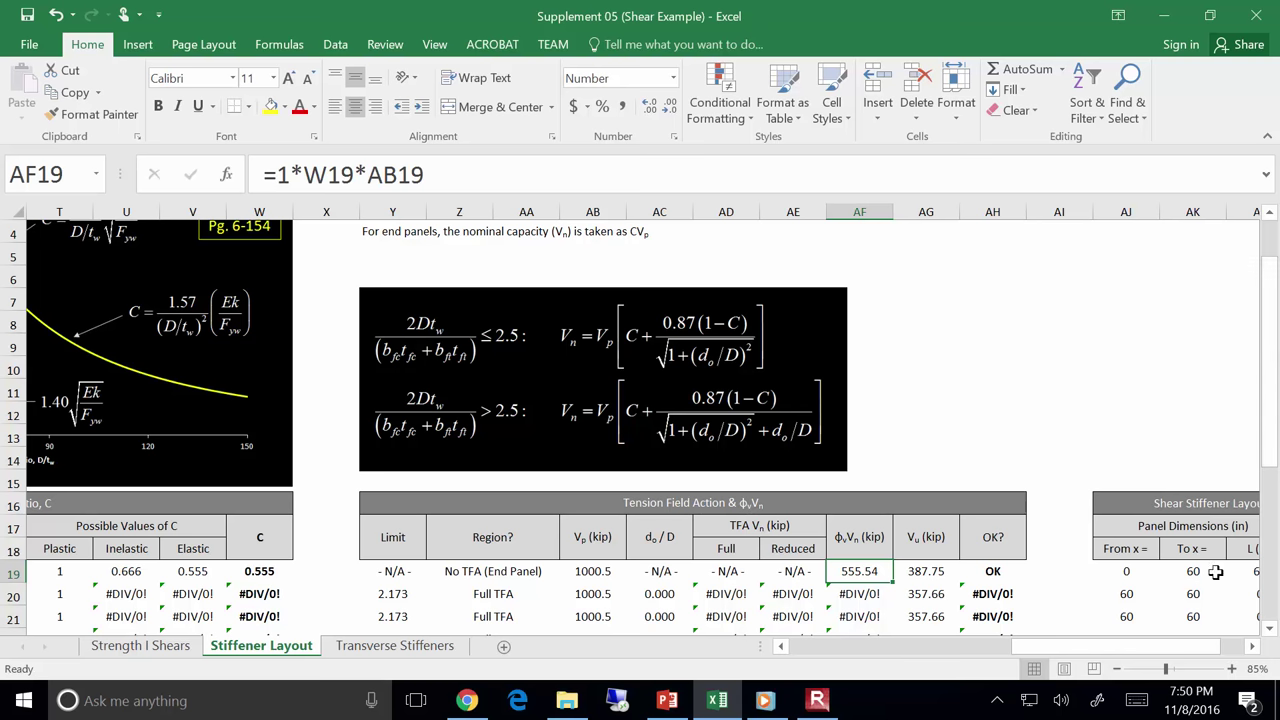
Check the end panel's Vu in AG19 against K4 on the Strength I Shears sheet and compare it with the capacity in AF19.
{"action": "left_click", "coordinate": [946, 570]}
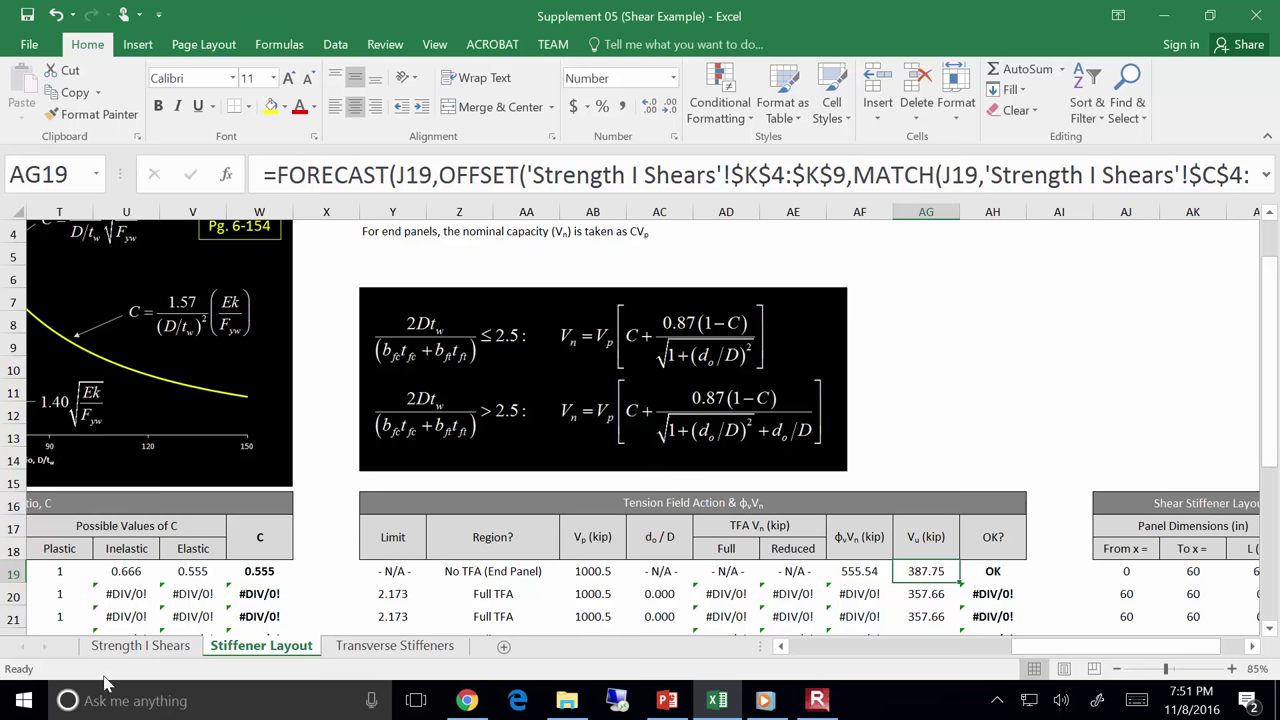
{"action": "left_click", "coordinate": [140, 646]}
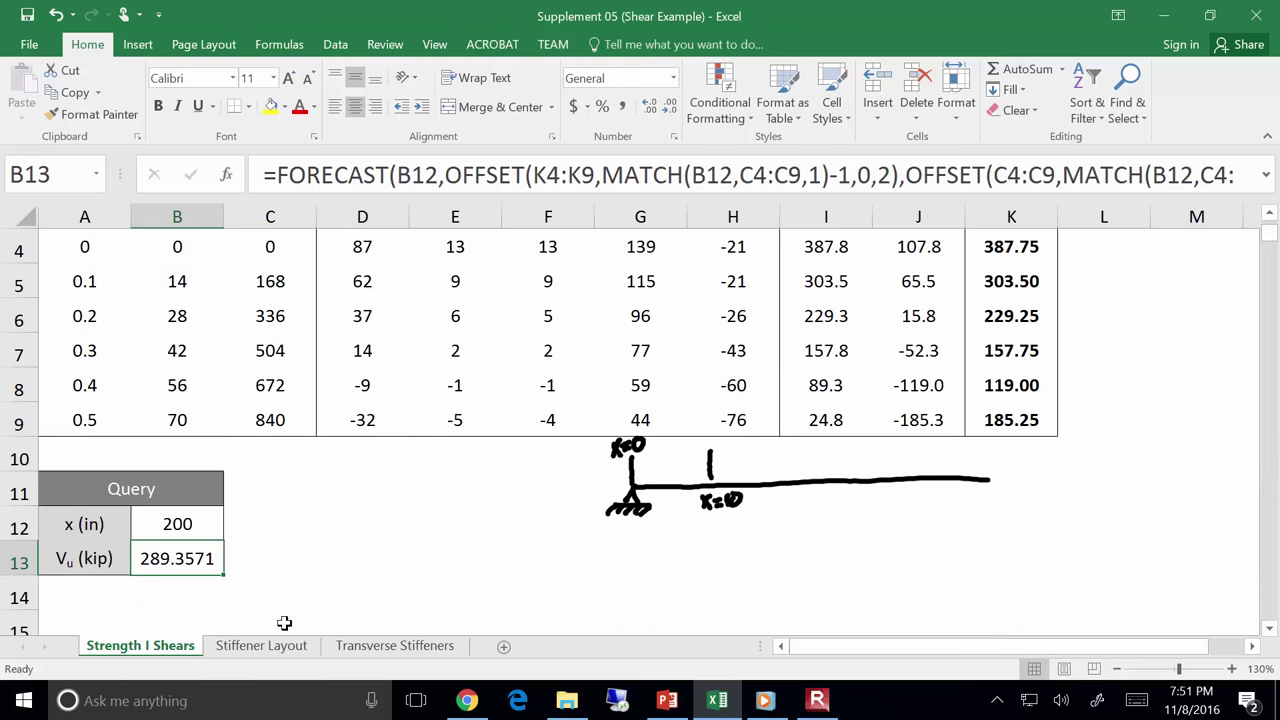
{"action": "left_click", "coordinate": [1012, 247]}
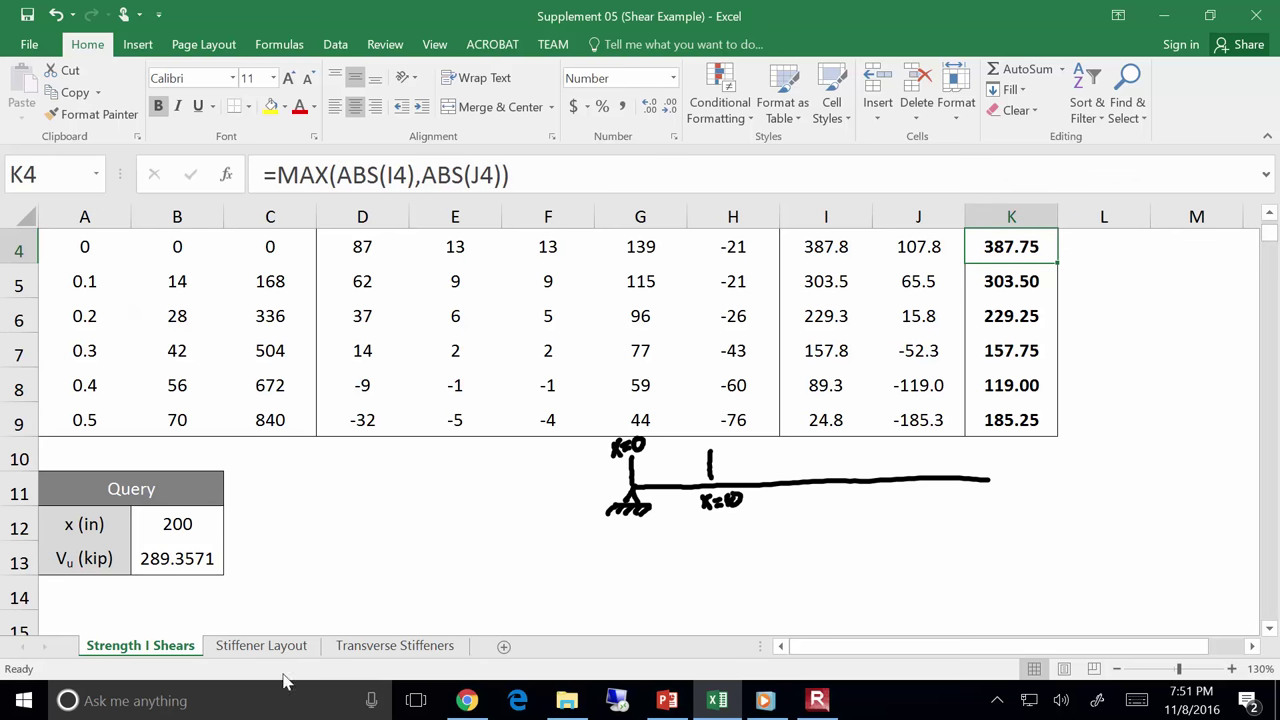
{"action": "left_click", "coordinate": [261, 646]}
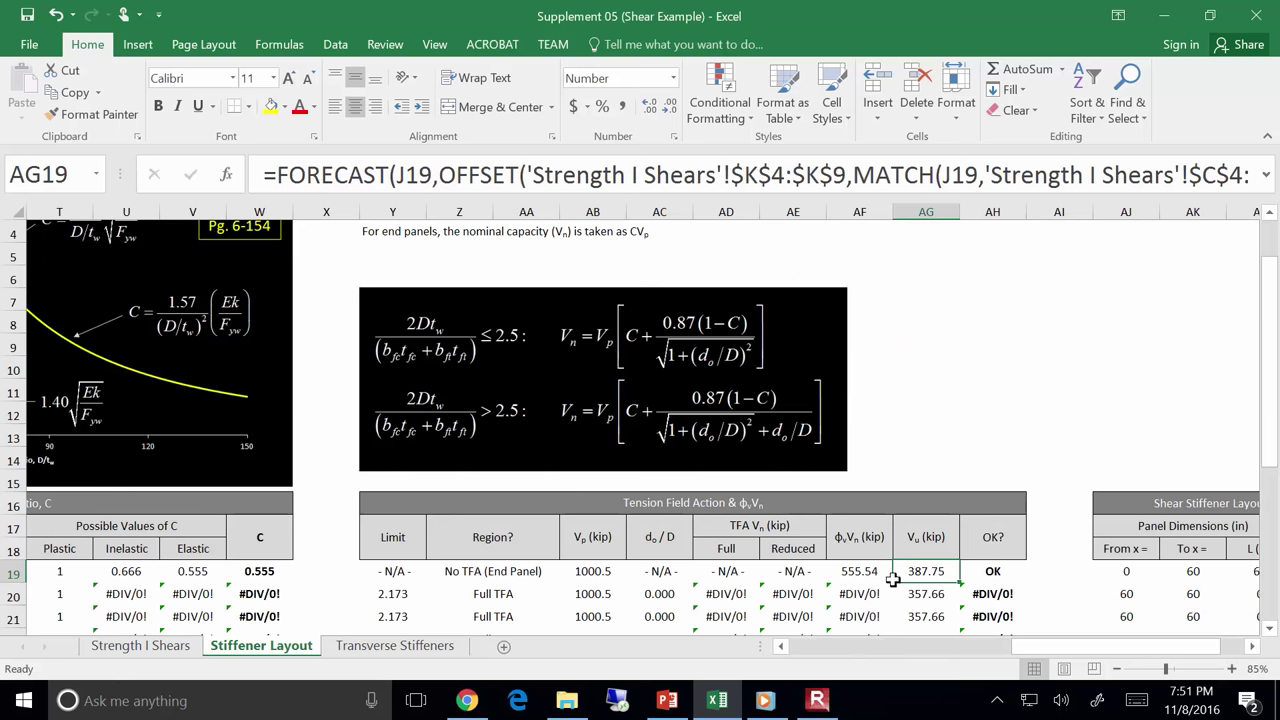
{"action": "left_click_drag", "start_coordinate": [868, 566], "coordinate": [925, 570]}
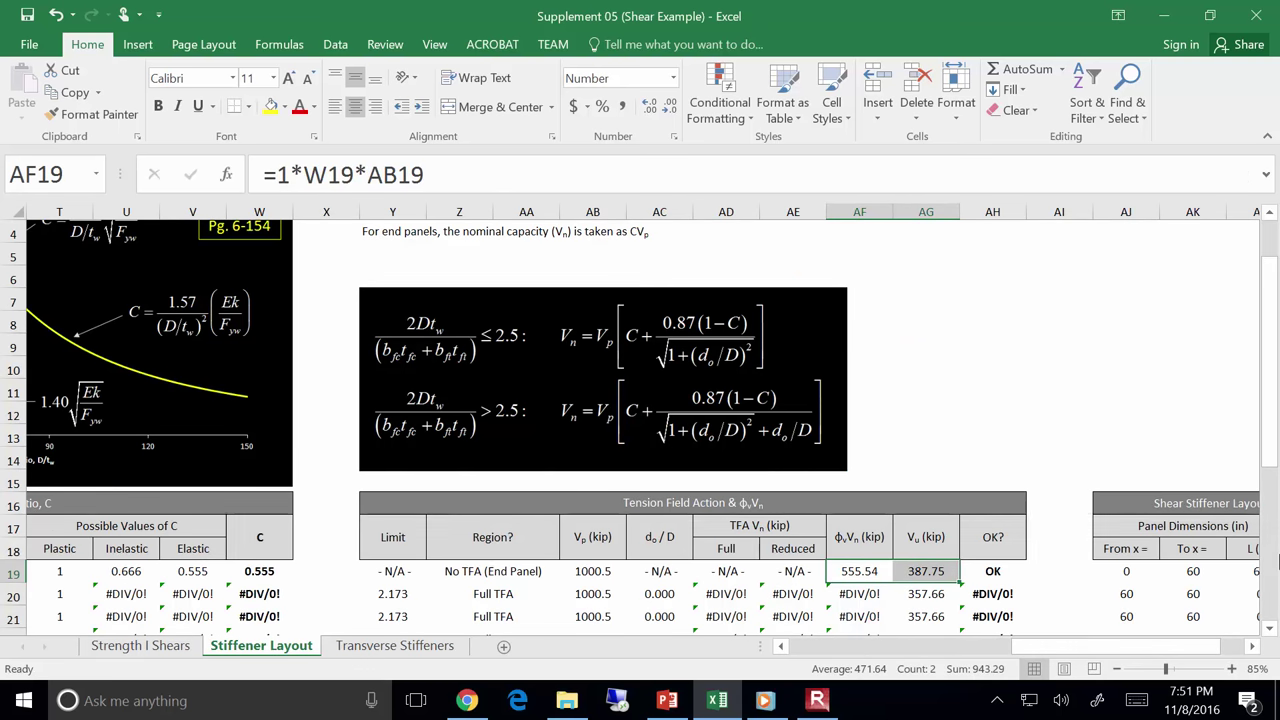
{"action": "left_click", "coordinate": [863, 574]}
{"action": "left_click", "coordinate": [938, 572]}
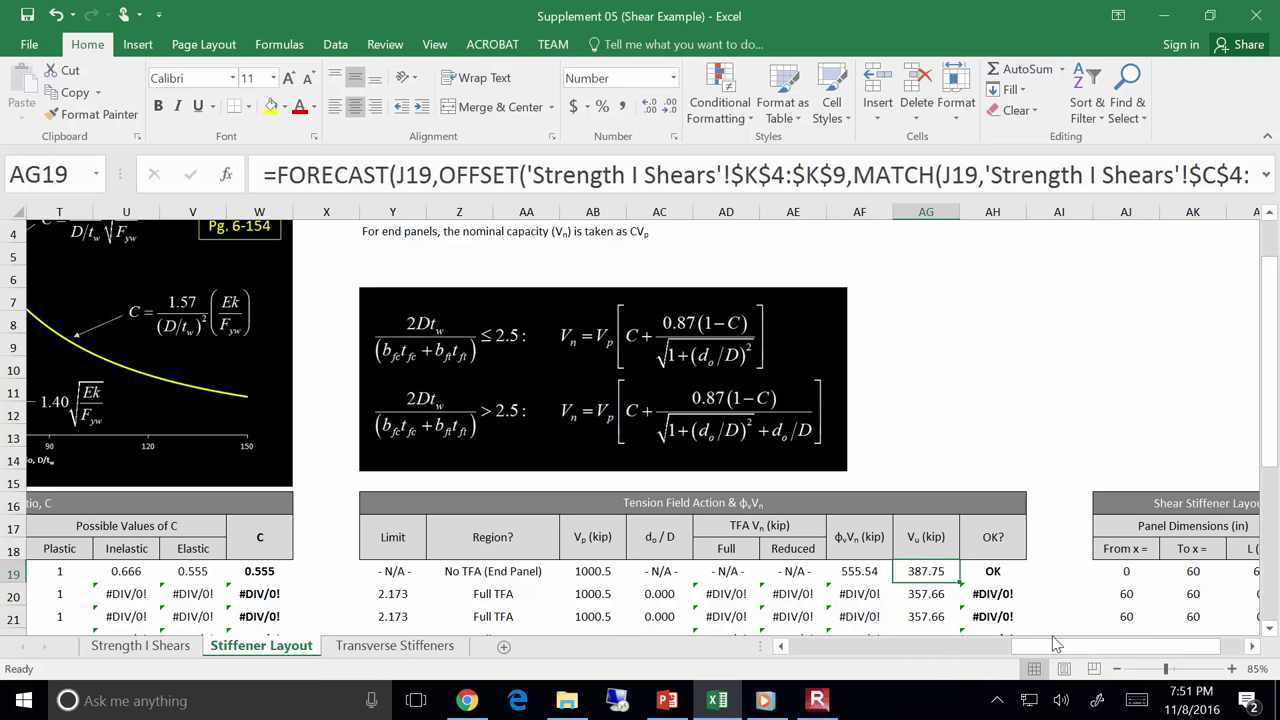
Freeze the Stiffener Layout sheet's panes at cell N19 to keep the Panel Dimensions table in view.
{"action": "left_click_drag", "start_coordinate": [1058, 648], "coordinate": [932, 640]}
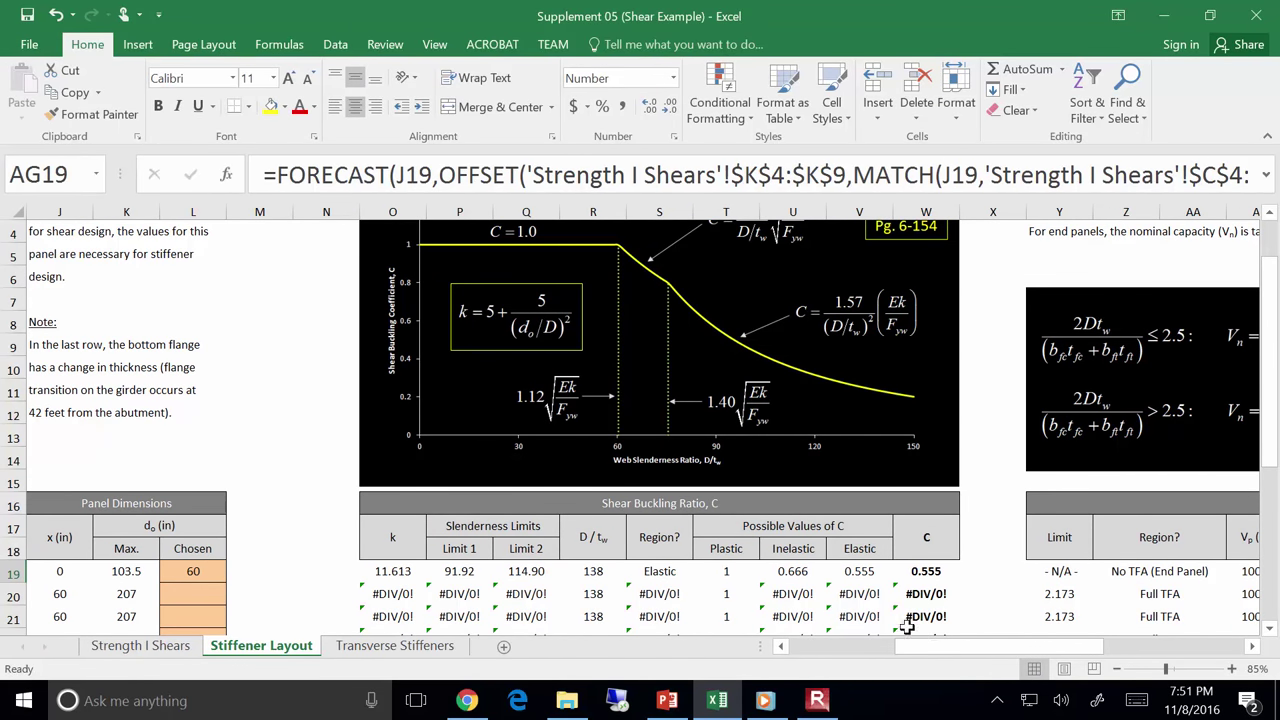
{"action": "left_click", "coordinate": [310, 569]}
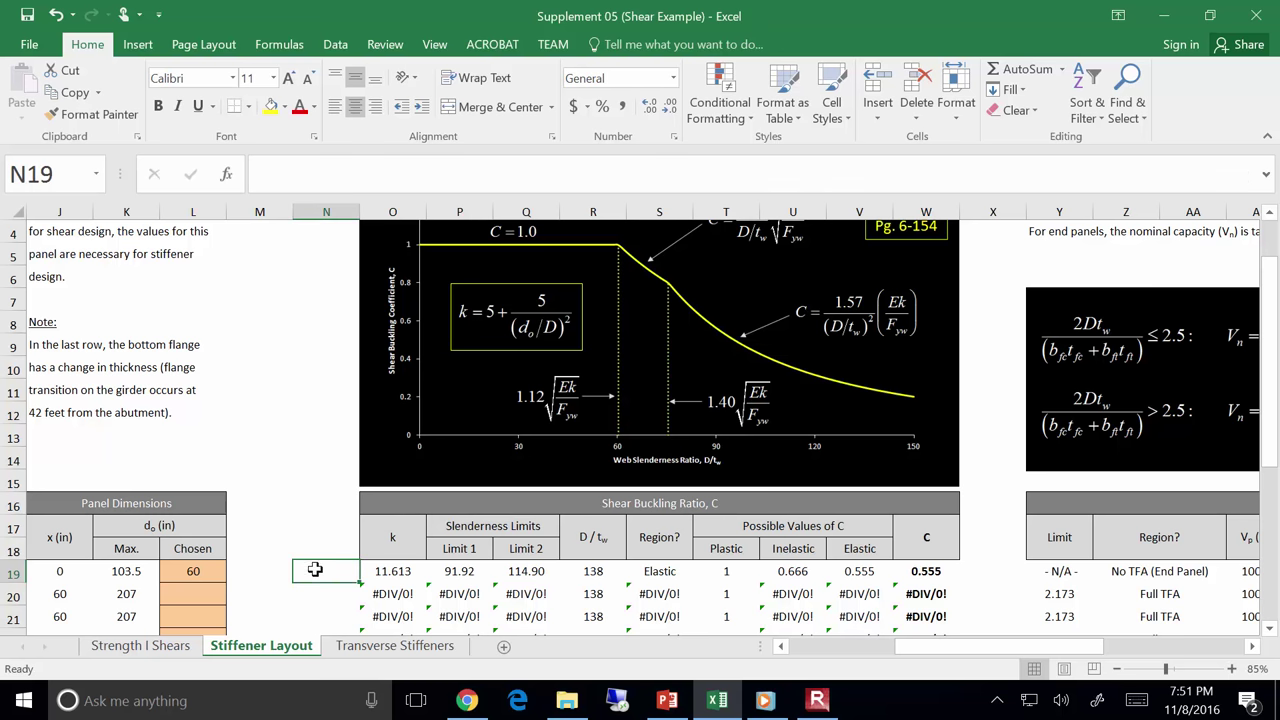
{"action": "left_click", "coordinate": [433, 44]}
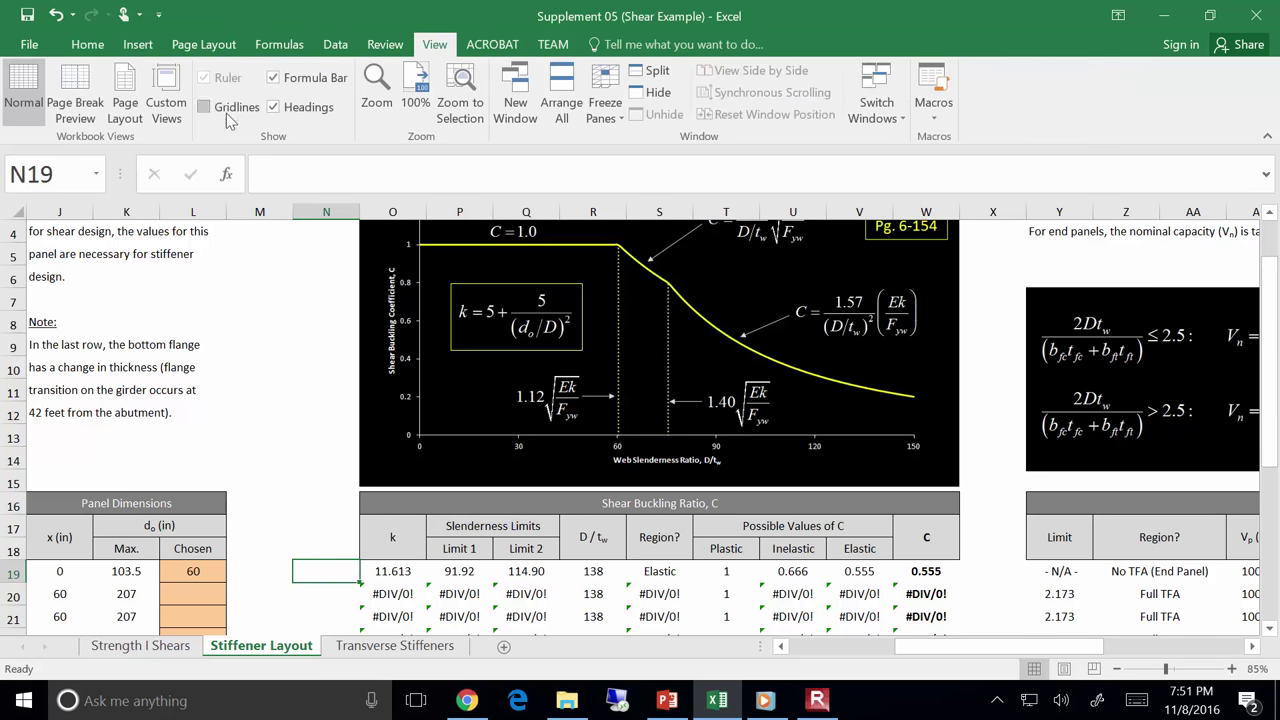
{"action": "left_click", "coordinate": [598, 85]}
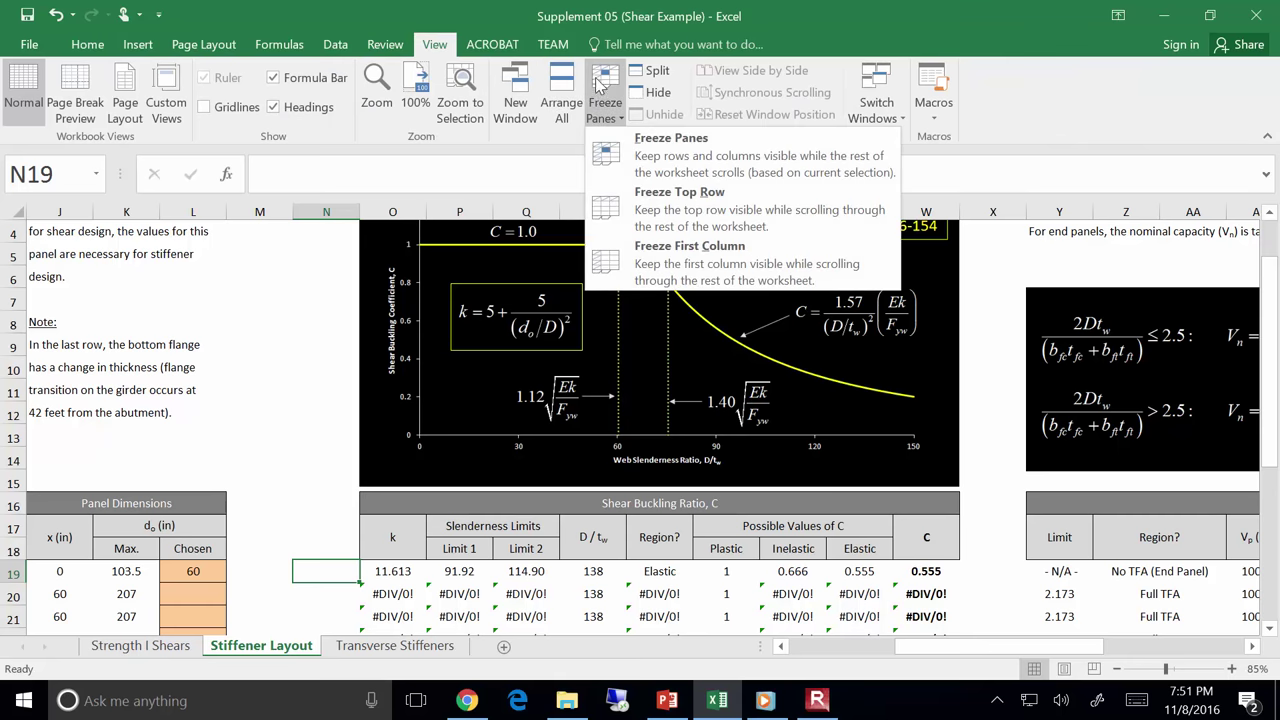
{"action": "left_click", "coordinate": [672, 137]}
Set the first panel's chosen stiffener spacing in L19 to 65 in, with the Tension Field Action table alongside.
{"action": "left_click_drag", "start_coordinate": [880, 657], "coordinate": [1092, 647]}
{"action": "left_click", "coordinate": [222, 570]}
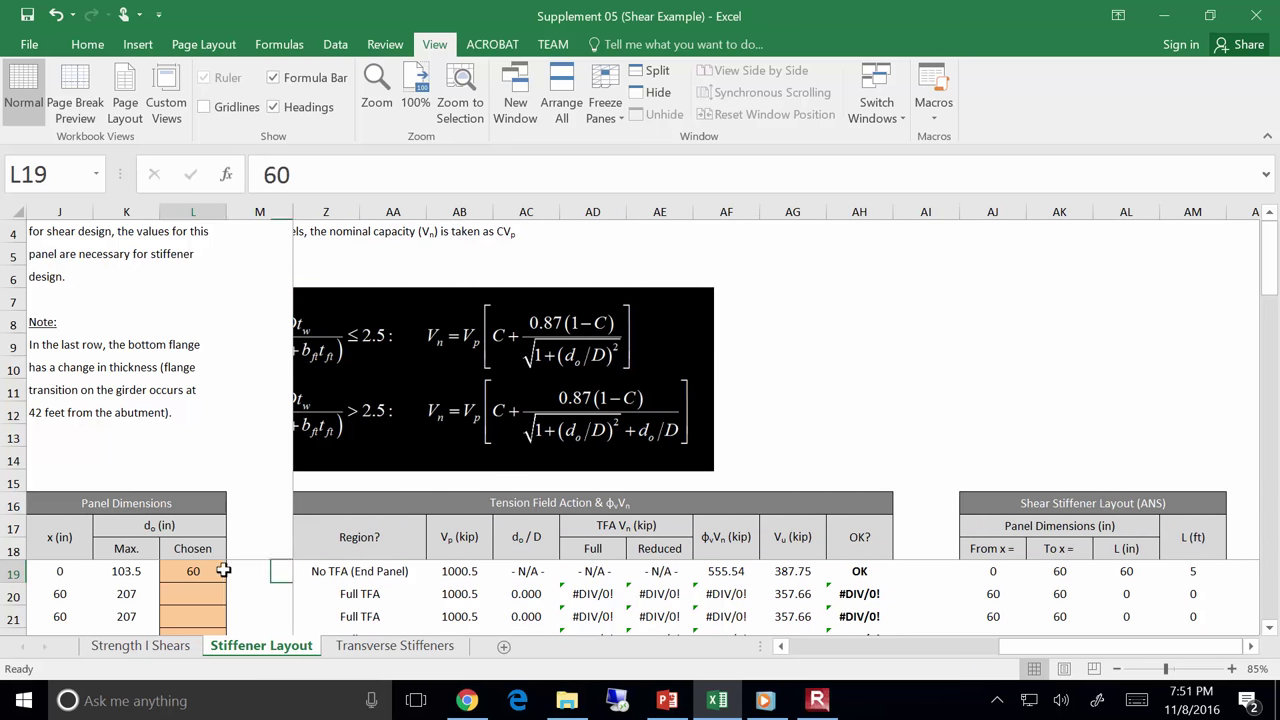
{"action": "scroll", "coordinate": [592, 252], "scroll_direction": "down", "scroll_amount": 1}
{"action": "scroll", "coordinate": [592, 252], "scroll_direction": "up", "scroll_amount": 1}
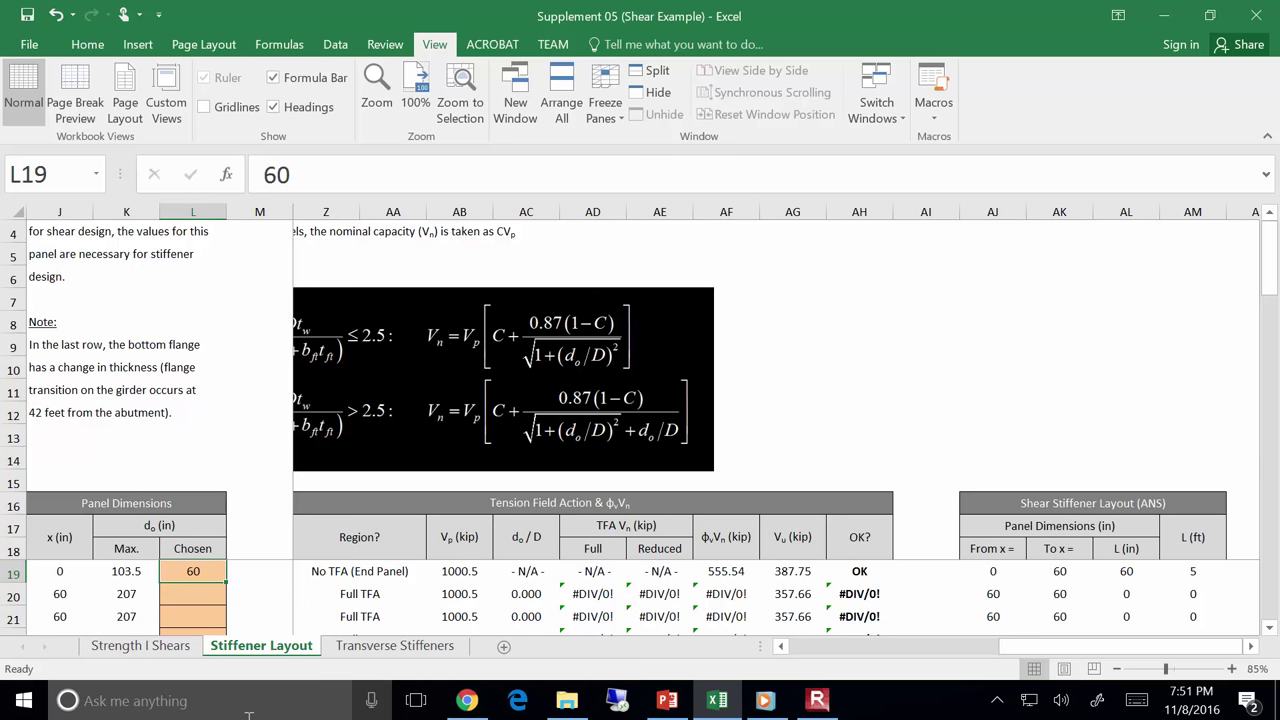
{"action": "type", "text": "65"}
{"action": "key", "text": "Return"}
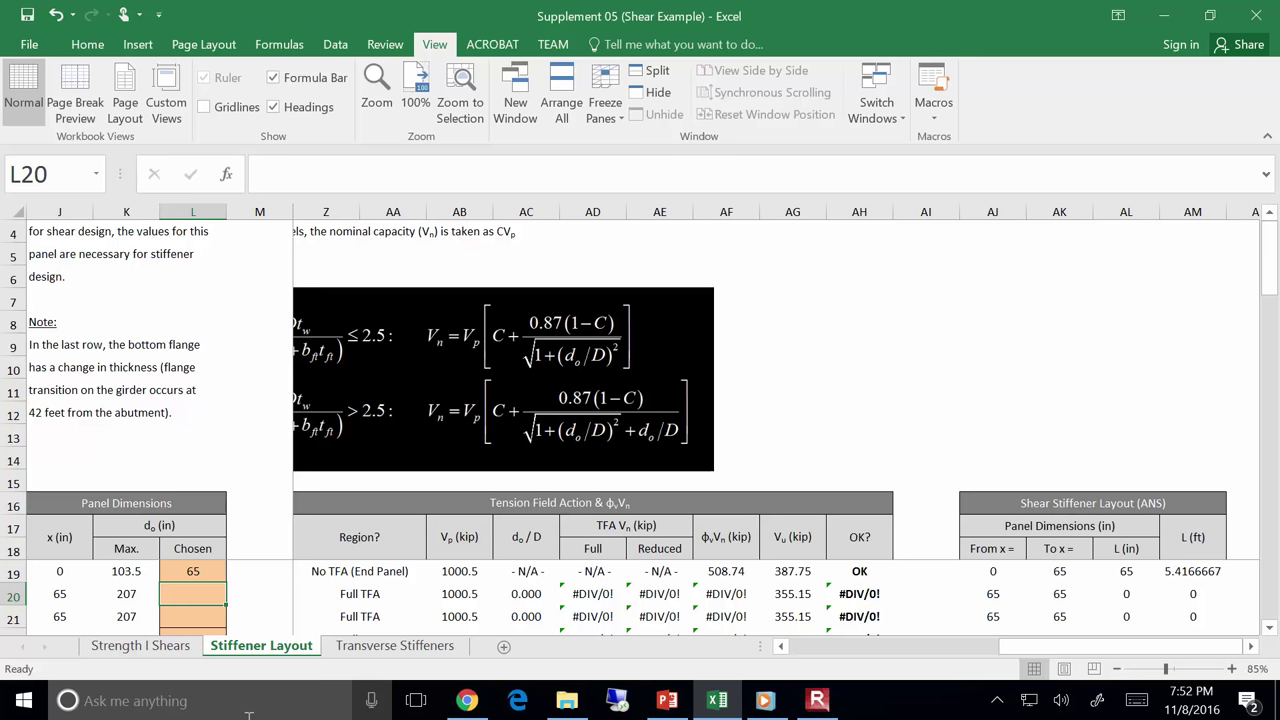
Try first-panel stiffener spacings of 70, 75, 80, 85 and 90 in in L19, comparing capacity with Vu for each.
{"action": "key", "text": "Up"}
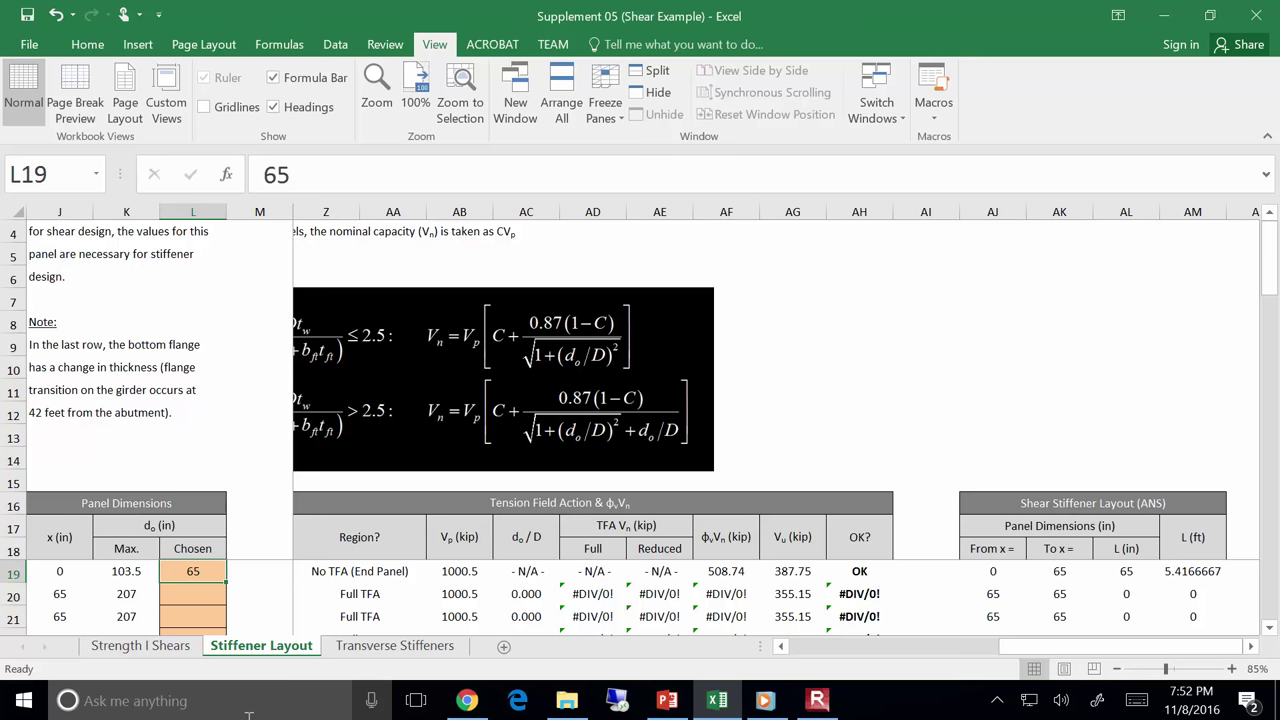
{"action": "type", "text": "70"}
{"action": "key", "text": "Return"}
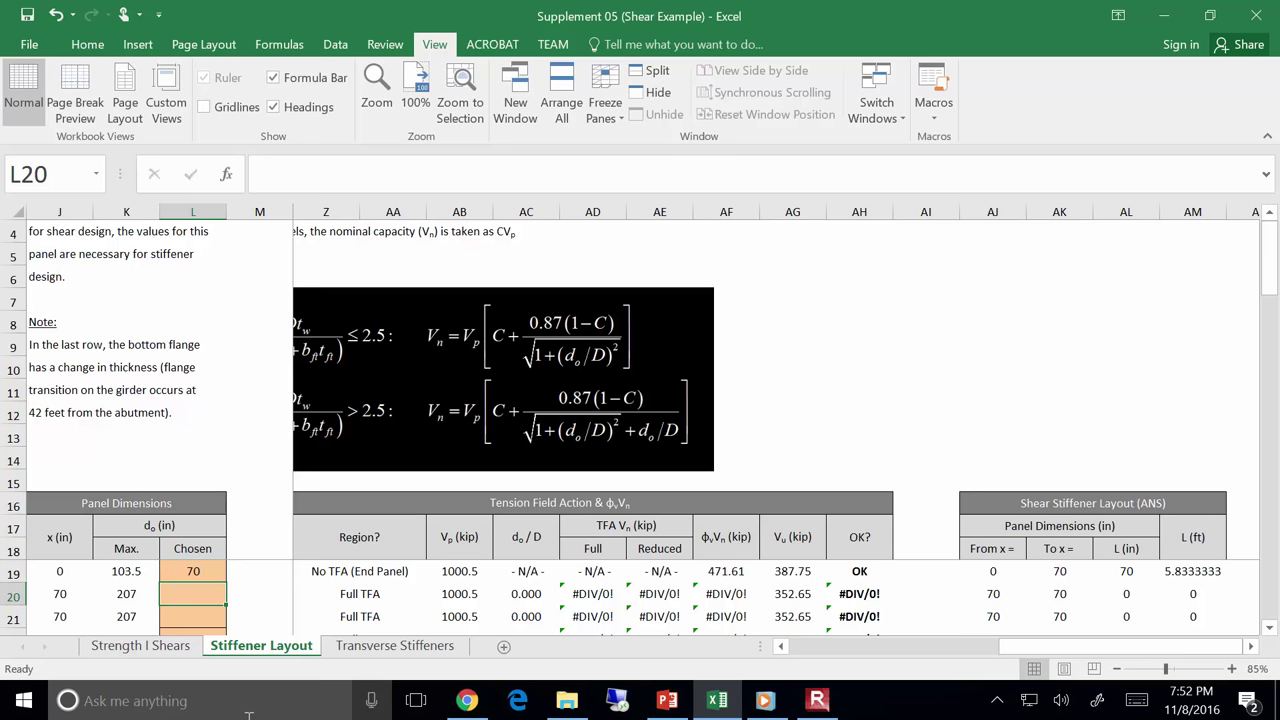
{"action": "key", "text": "Up"}
{"action": "type", "text": "75"}
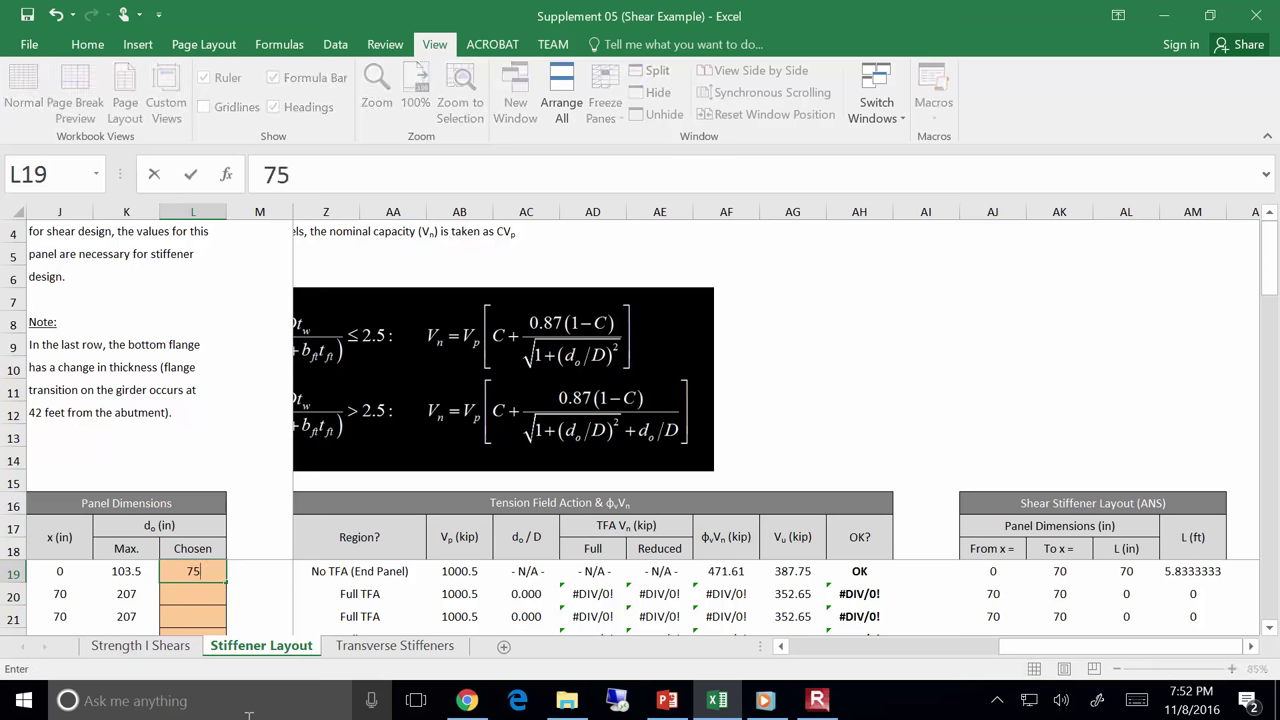
{"action": "key", "text": "Return"}
{"action": "key", "text": "Up"}
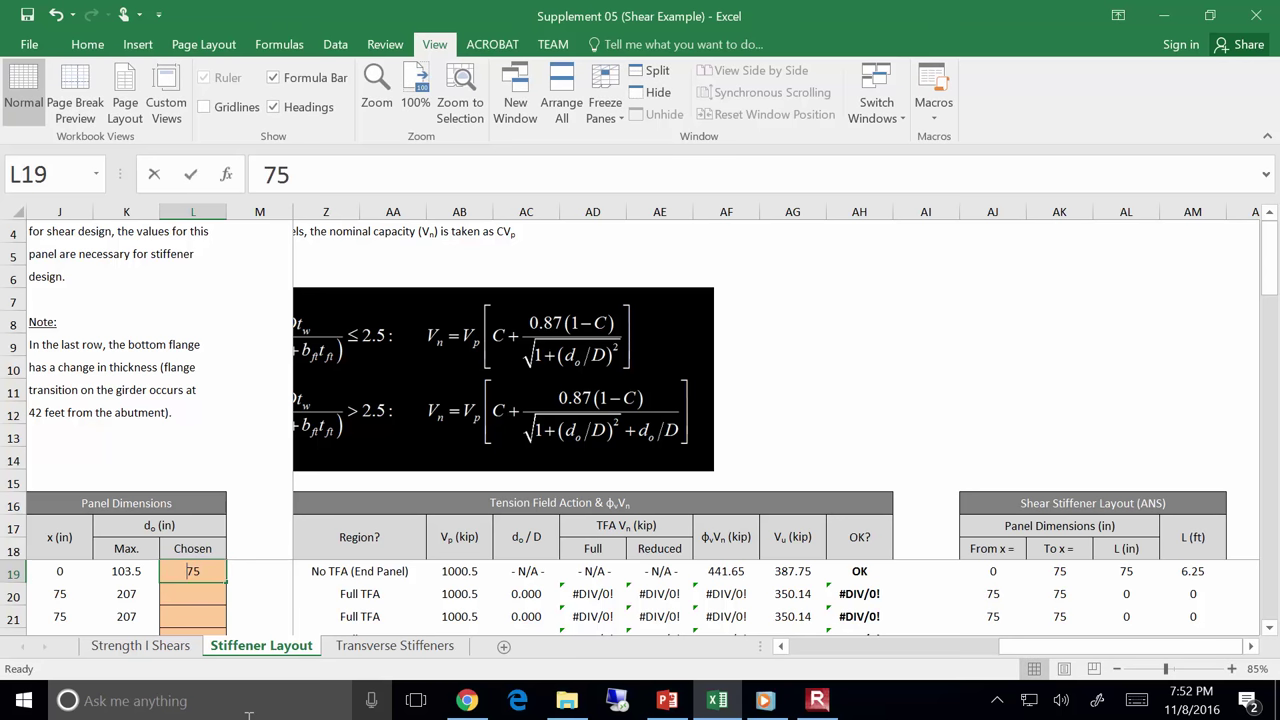
{"action": "type", "text": "80"}
{"action": "key", "text": "Return"}
{"action": "key", "text": "Up"}
{"action": "type", "text": "85"}
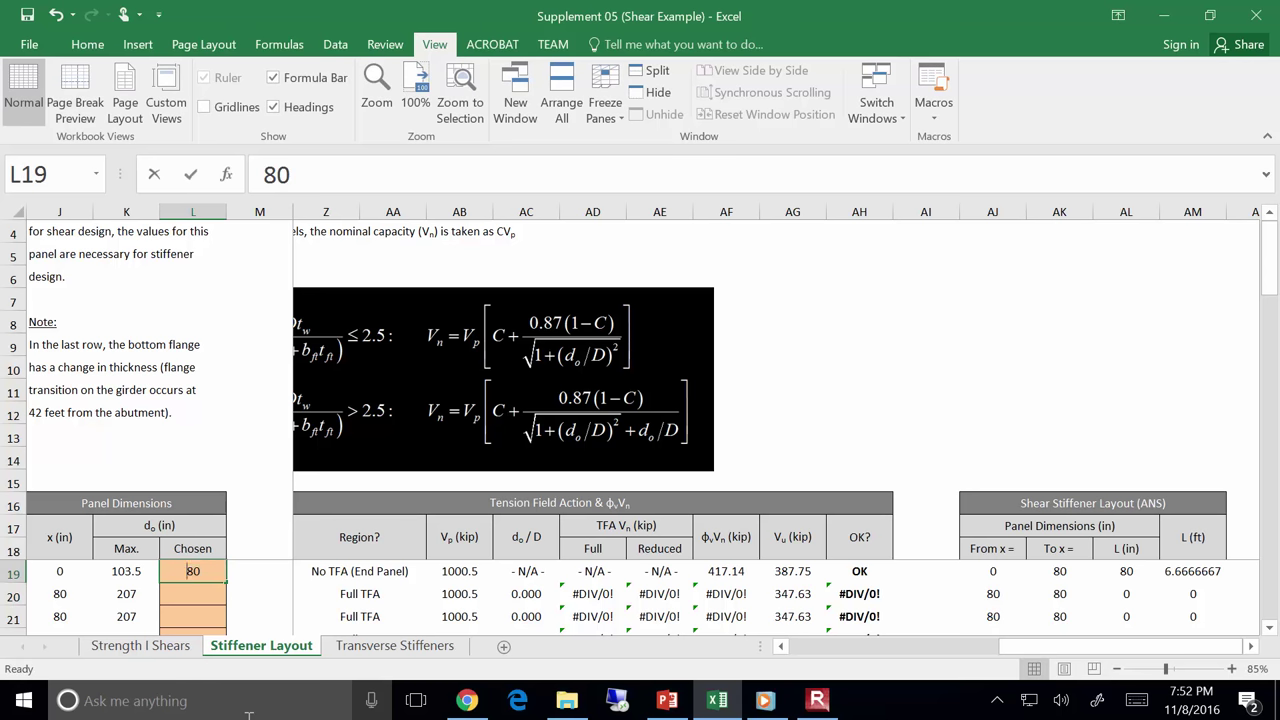
{"action": "key", "text": "Return"}
{"action": "key", "text": "Up"}
{"action": "type", "text": "90"}
{"action": "key", "text": "Return"}
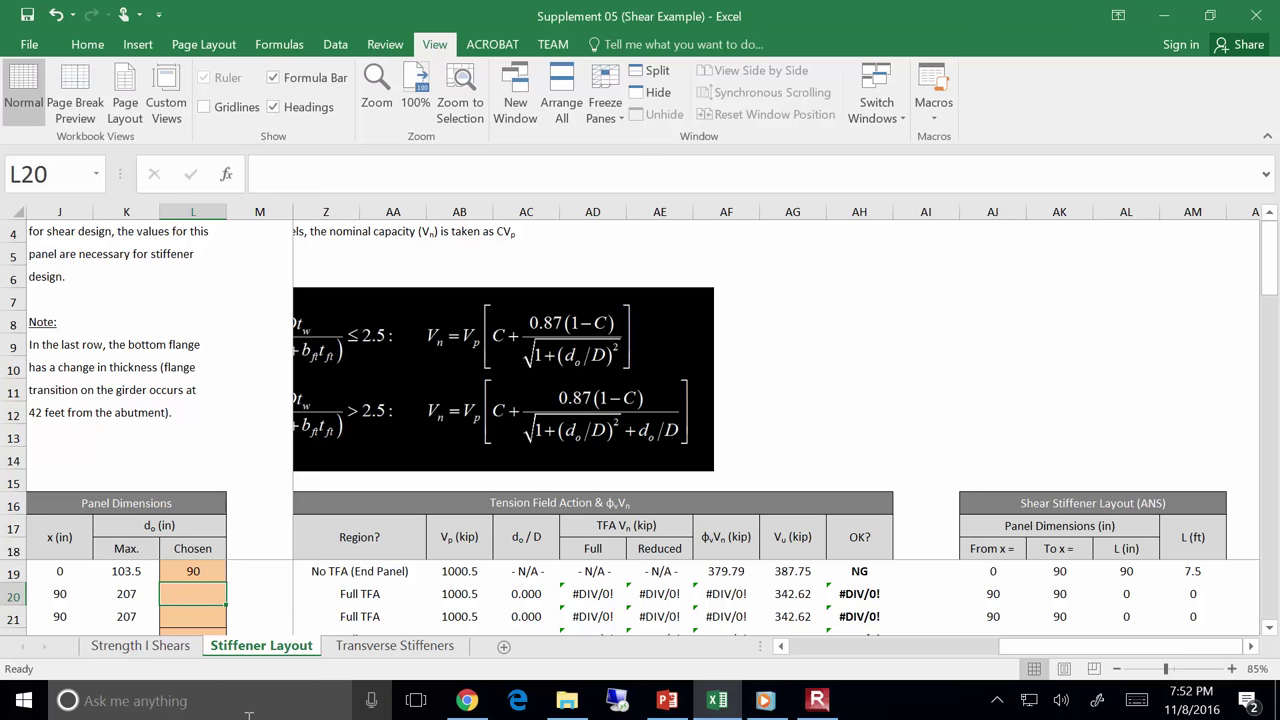
Refine the first panel's spacing in L19 by trying 85, 86, 87 and 88 in against the OK check.
{"action": "key", "text": "Up"}
{"action": "type", "text": "85"}
{"action": "key", "text": "Return"}
{"action": "key", "text": "Up"}
{"action": "type", "text": "86"}
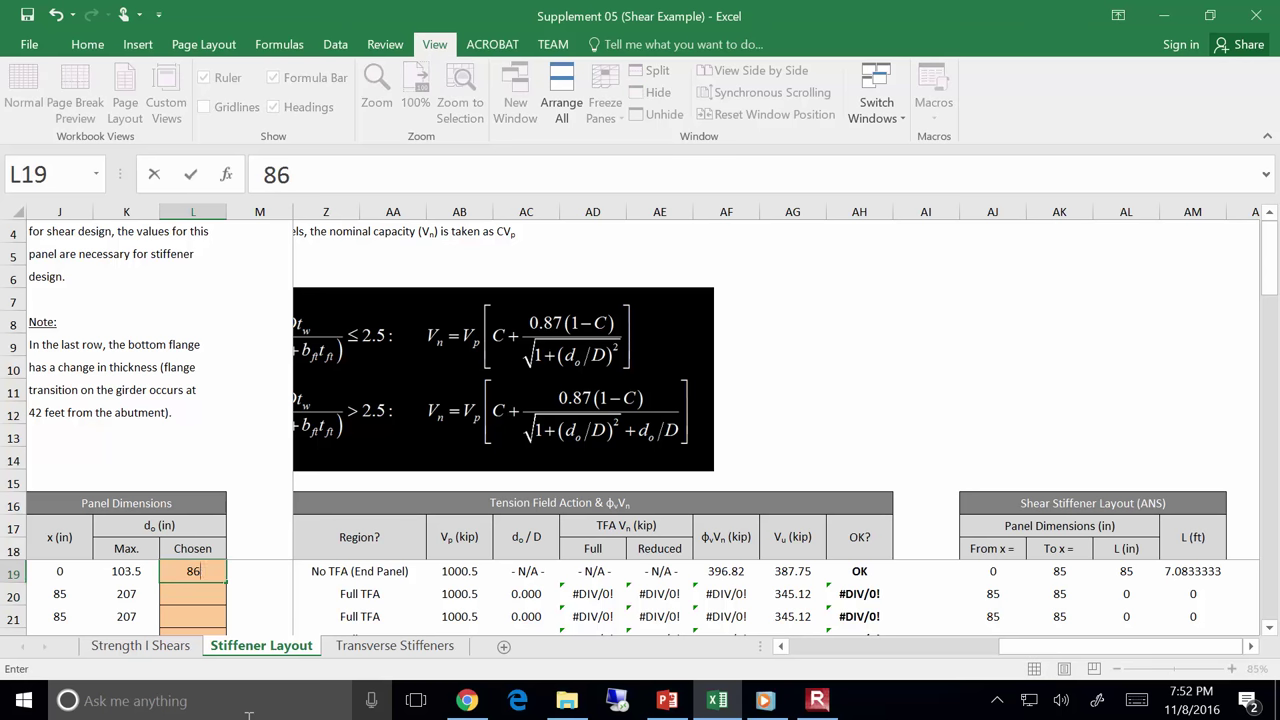
{"action": "key", "text": "Return"}
{"action": "key", "text": "Up"}
{"action": "type", "text": "87"}
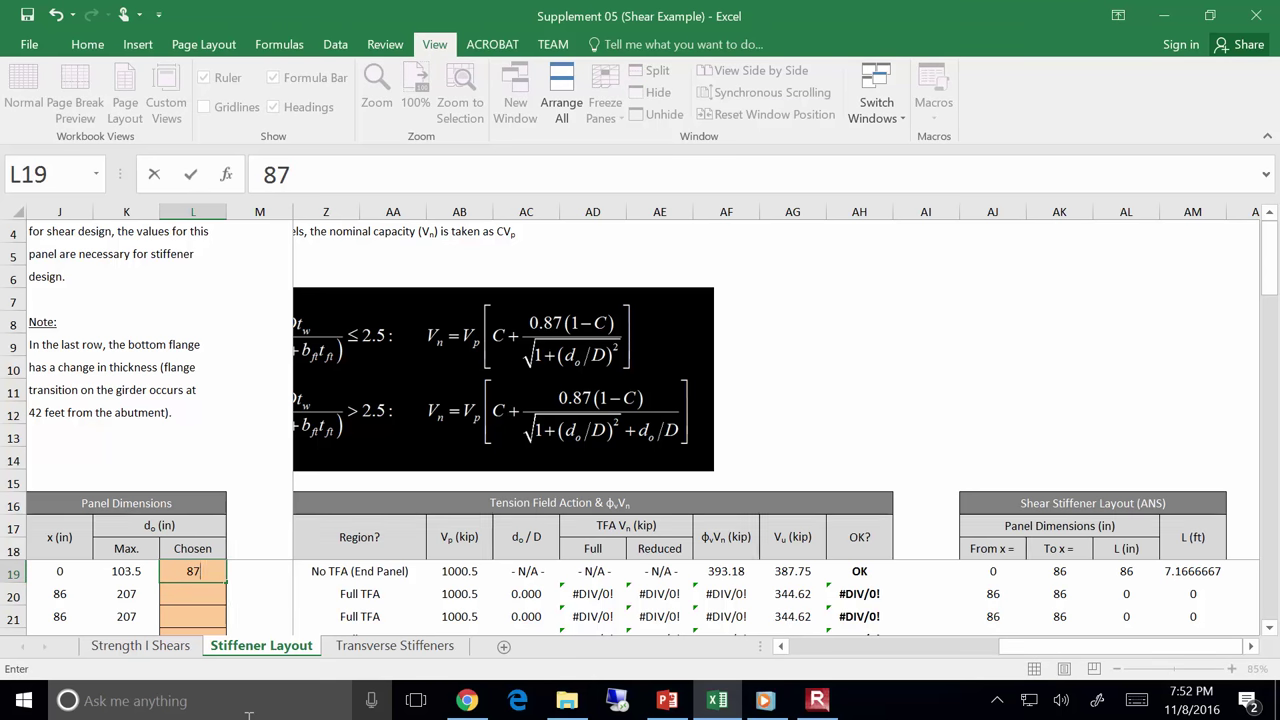
{"action": "key", "text": "Return"}
{"action": "key", "text": "Up"}
{"action": "type", "text": "88"}
{"action": "key", "text": "Return"}
Set the first panel's chosen stiffener spacing in L19 to 87 in.
{"action": "key", "text": "Up"}
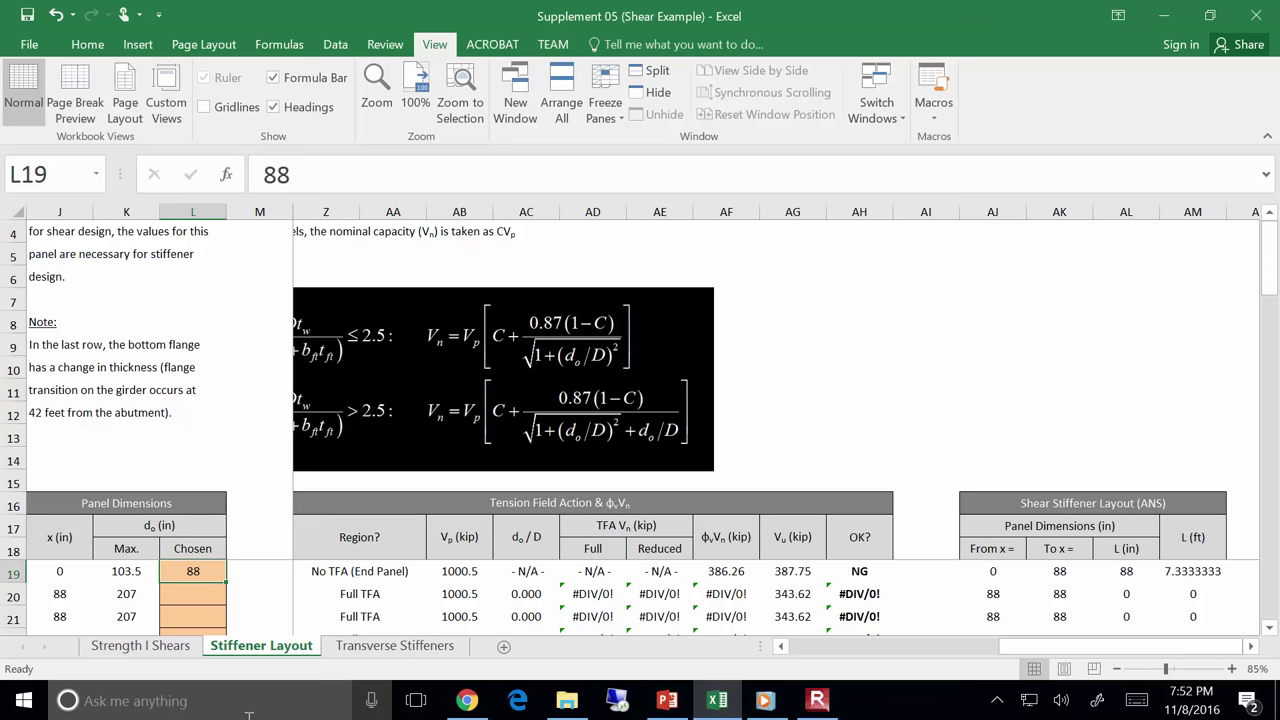
{"action": "type", "text": "87"}
{"action": "key", "text": "Return"}
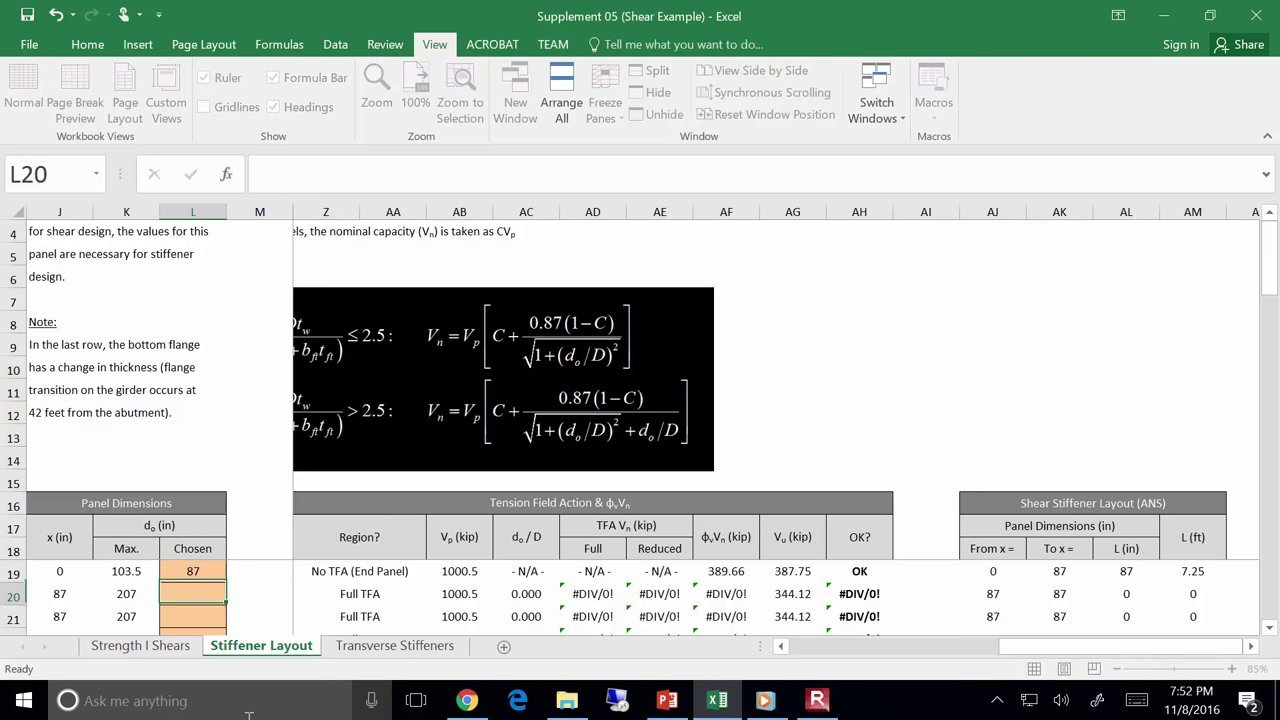
{"action": "key", "text": "Up"}
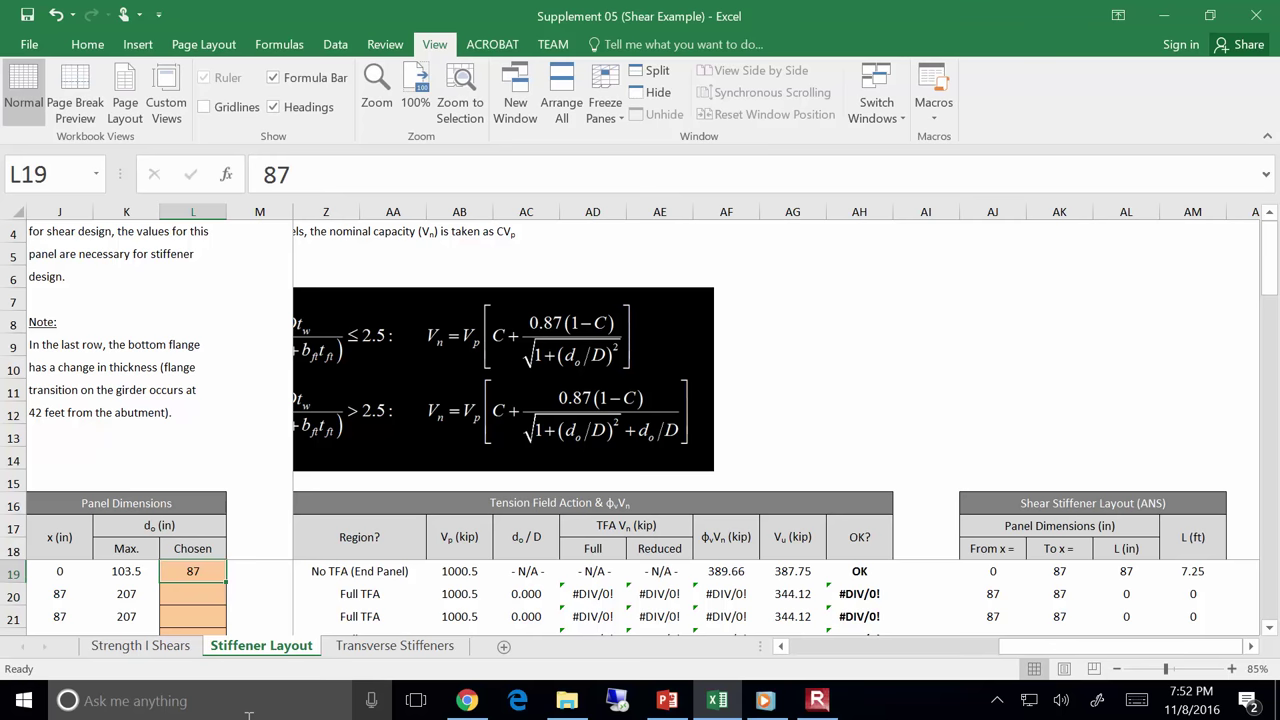
Switch to the PowerPoint presentation, review the abutment region's shear stiffener layout on slide 60, and return to the Excel workbook.
{"action": "left_click", "coordinate": [667, 700]}
{"action": "scroll", "coordinate": [645, 575], "scroll_direction": "down", "scroll_amount": 10}
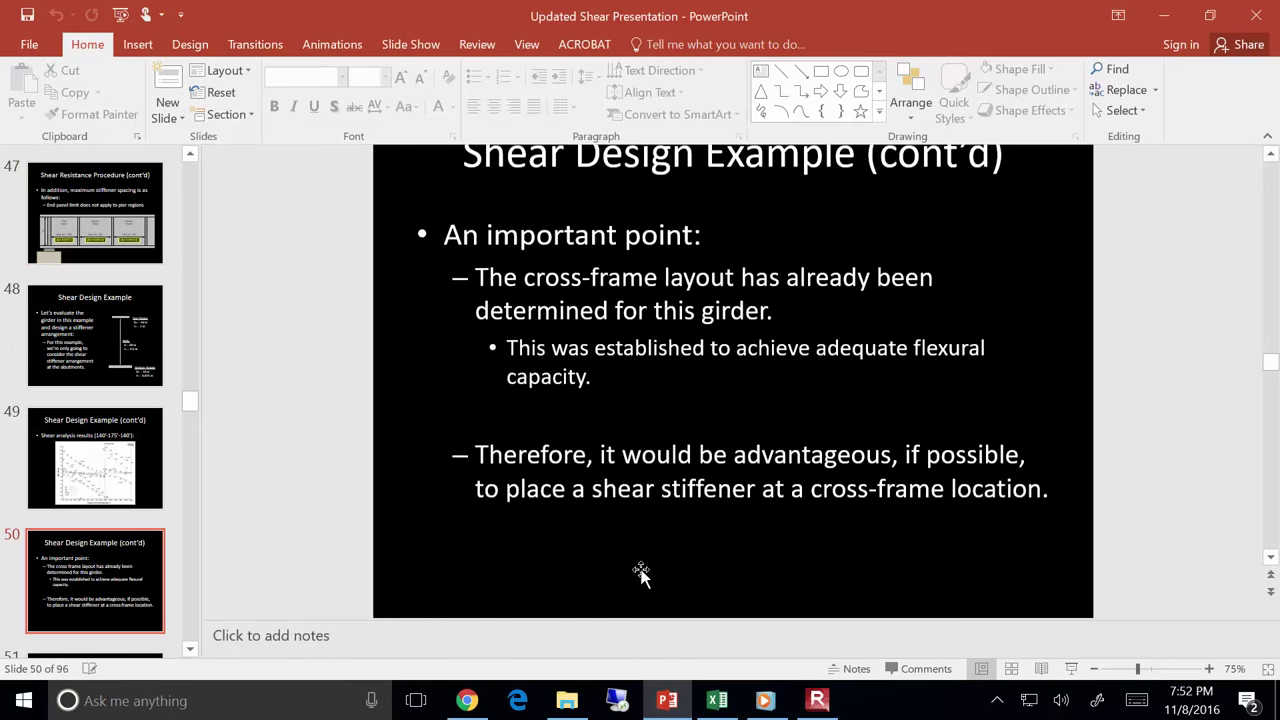
{"action": "scroll", "coordinate": [641, 572], "scroll_direction": "down", "scroll_amount": 4}
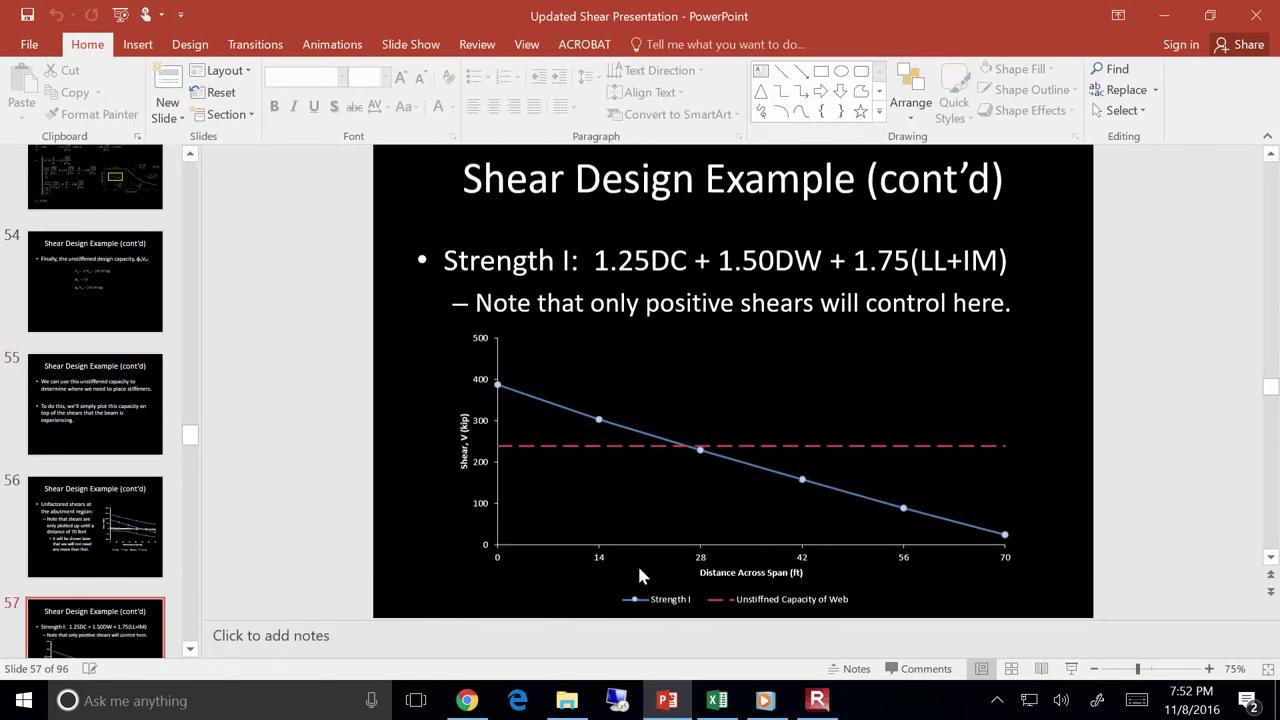
{"action": "scroll", "coordinate": [638, 568], "scroll_direction": "down", "scroll_amount": 4}
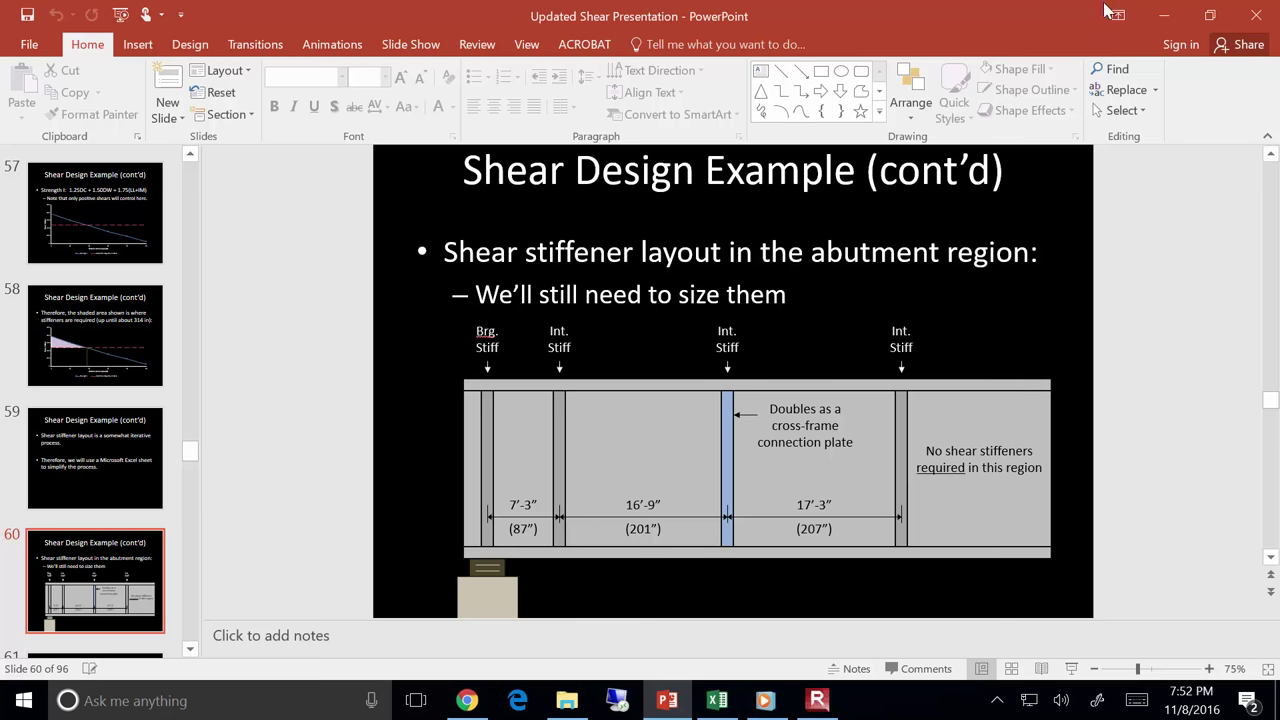
{"action": "key", "text": "alt+Tab"}
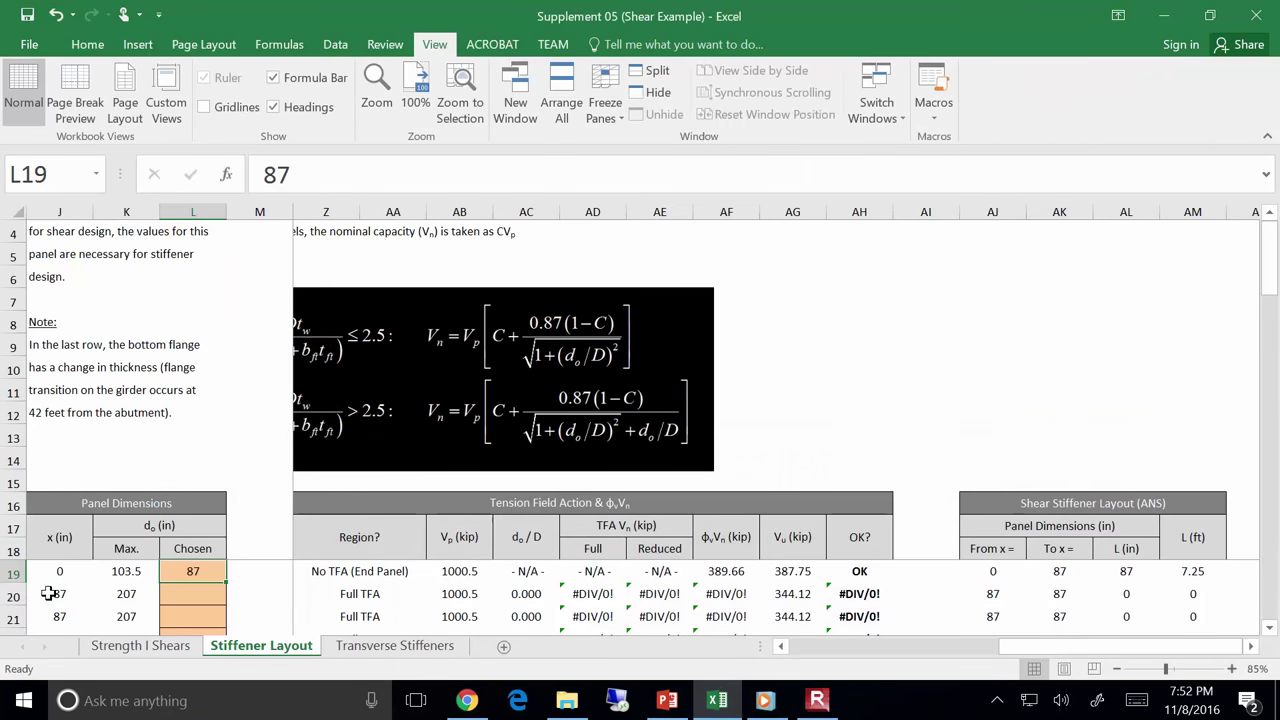
Unfreeze the Stiffener Layout sheet's panes and bring all the panel rows of the tables into view.
{"action": "left_click", "coordinate": [22, 575]}
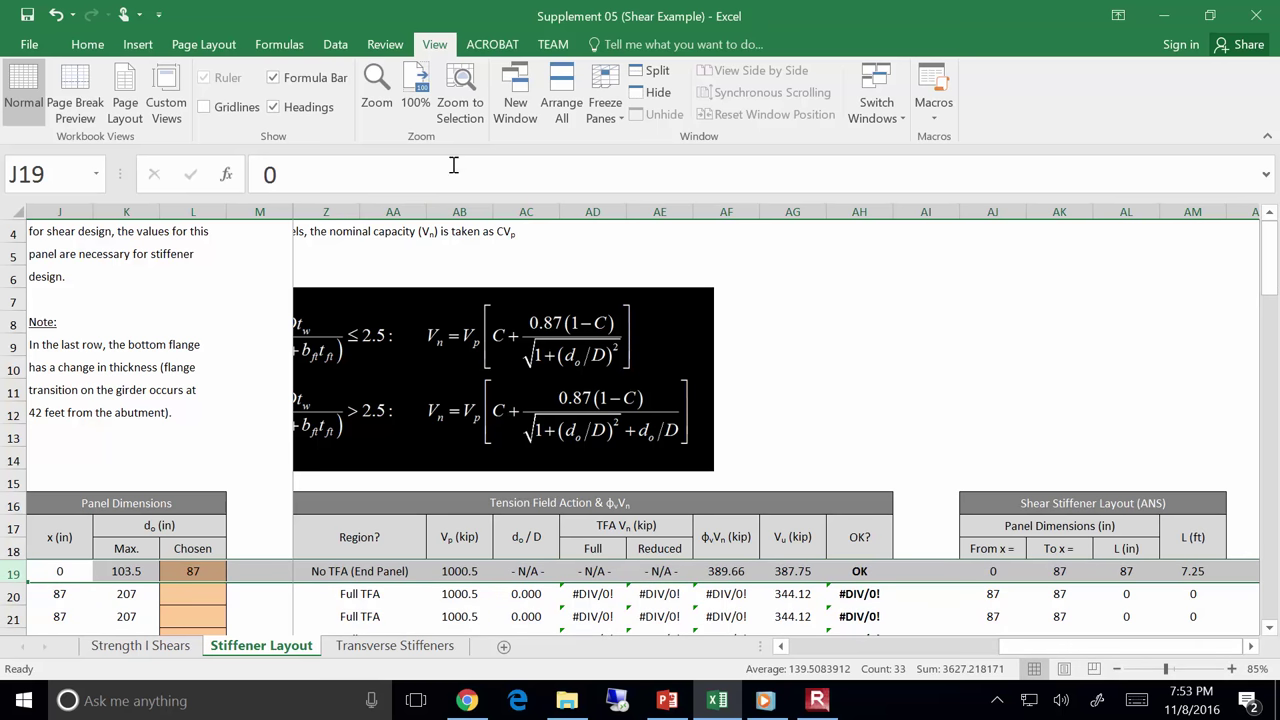
{"action": "left_click", "coordinate": [605, 100]}
{"action": "left_click", "coordinate": [660, 136]}
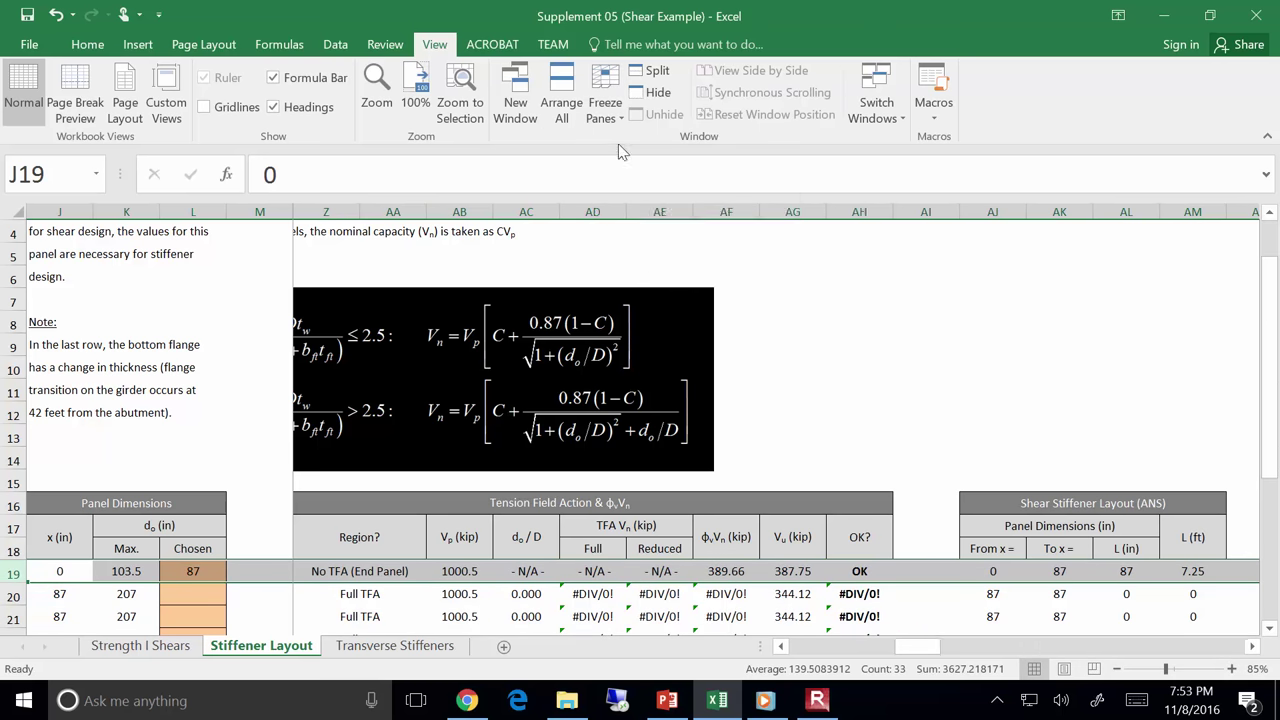
{"action": "scroll", "coordinate": [864, 418], "scroll_direction": "down", "scroll_amount": 2}
{"action": "scroll", "coordinate": [864, 418], "scroll_direction": "down", "scroll_amount": 2}
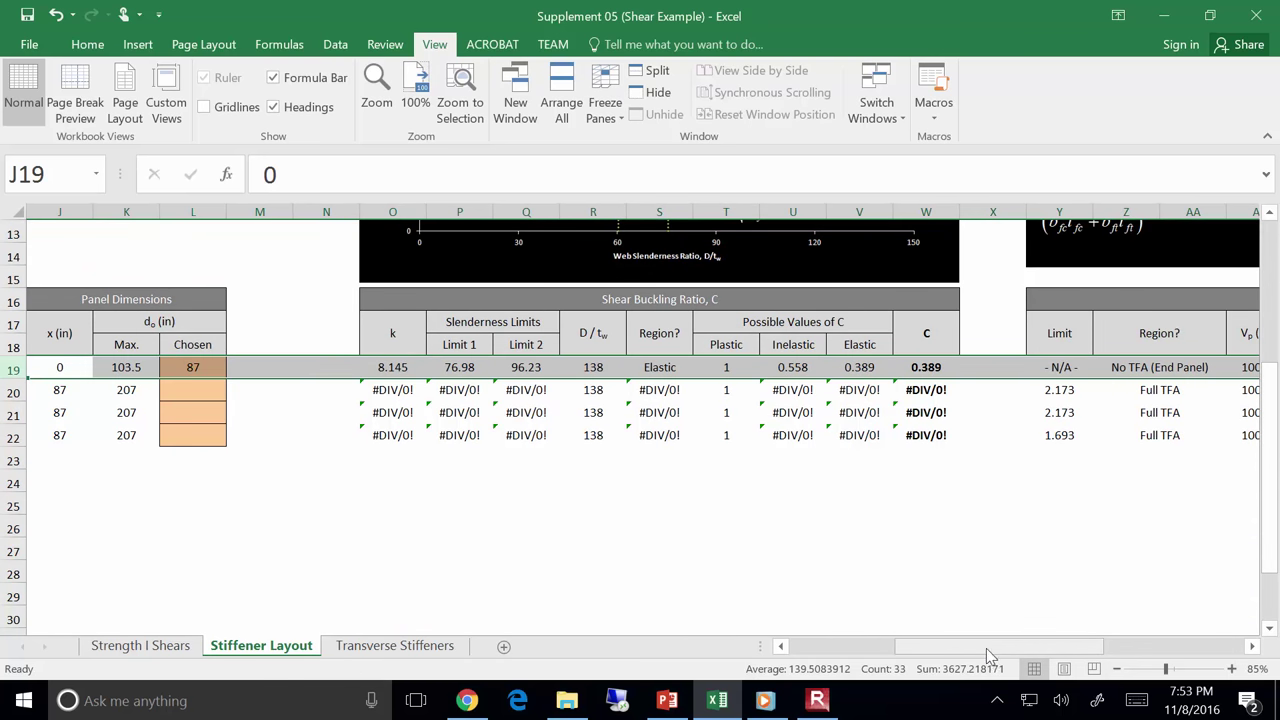
Set the second panel's chosen stiffener spacing in L20 to 100 in.
{"action": "left_click_drag", "start_coordinate": [988, 646], "coordinate": [883, 646]}
{"action": "left_click", "coordinate": [14, 390]}
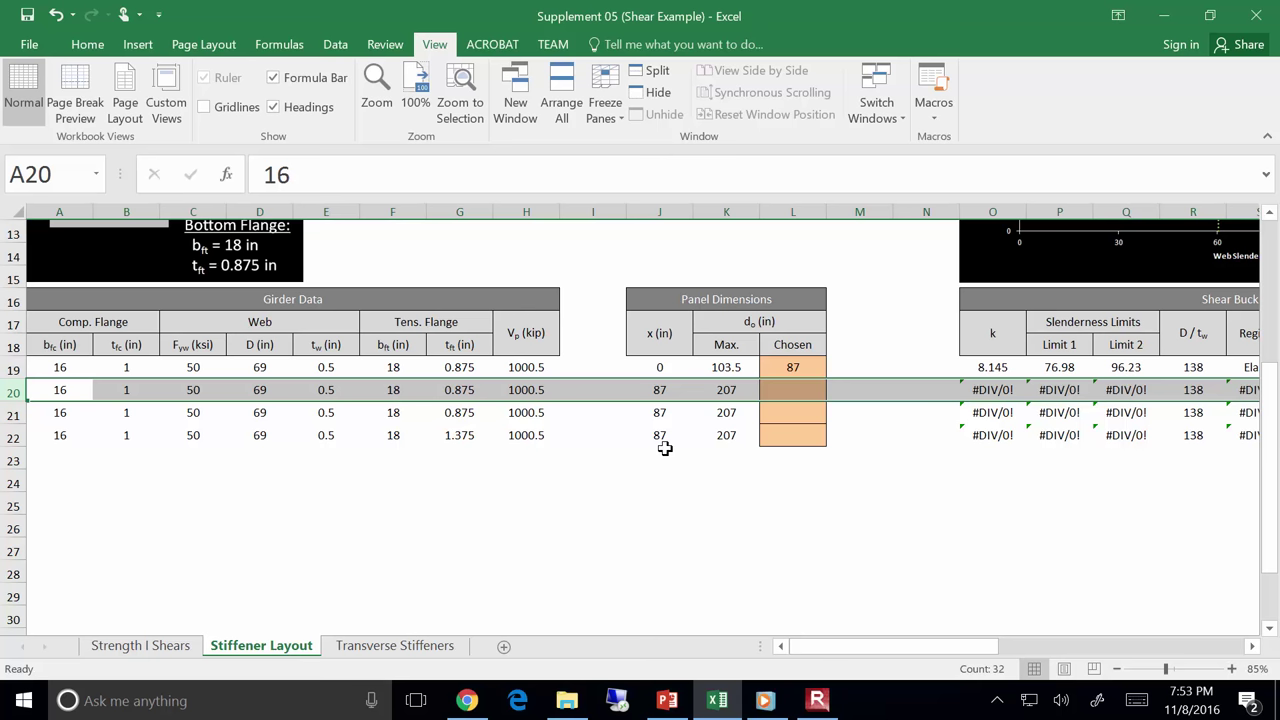
{"action": "left_click", "coordinate": [801, 390]}
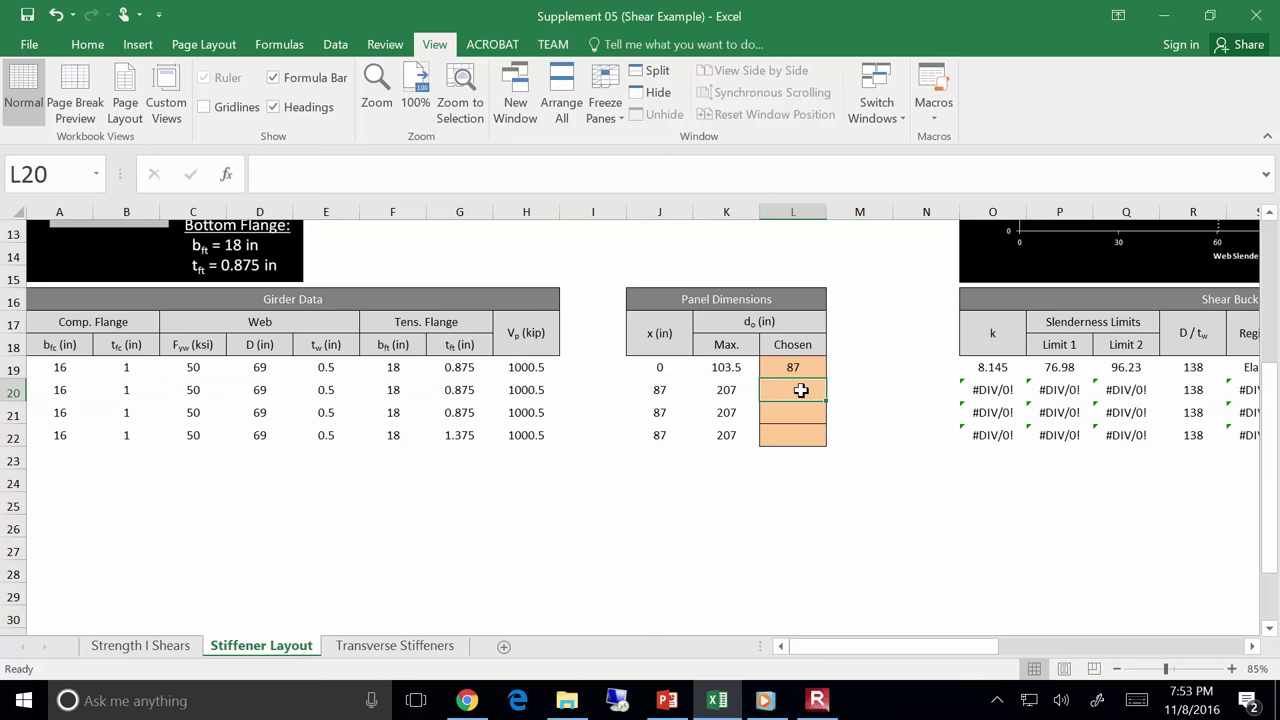
{"action": "type", "text": "100"}
{"action": "key", "text": "Return"}
{"action": "left_click", "coordinate": [801, 390]}
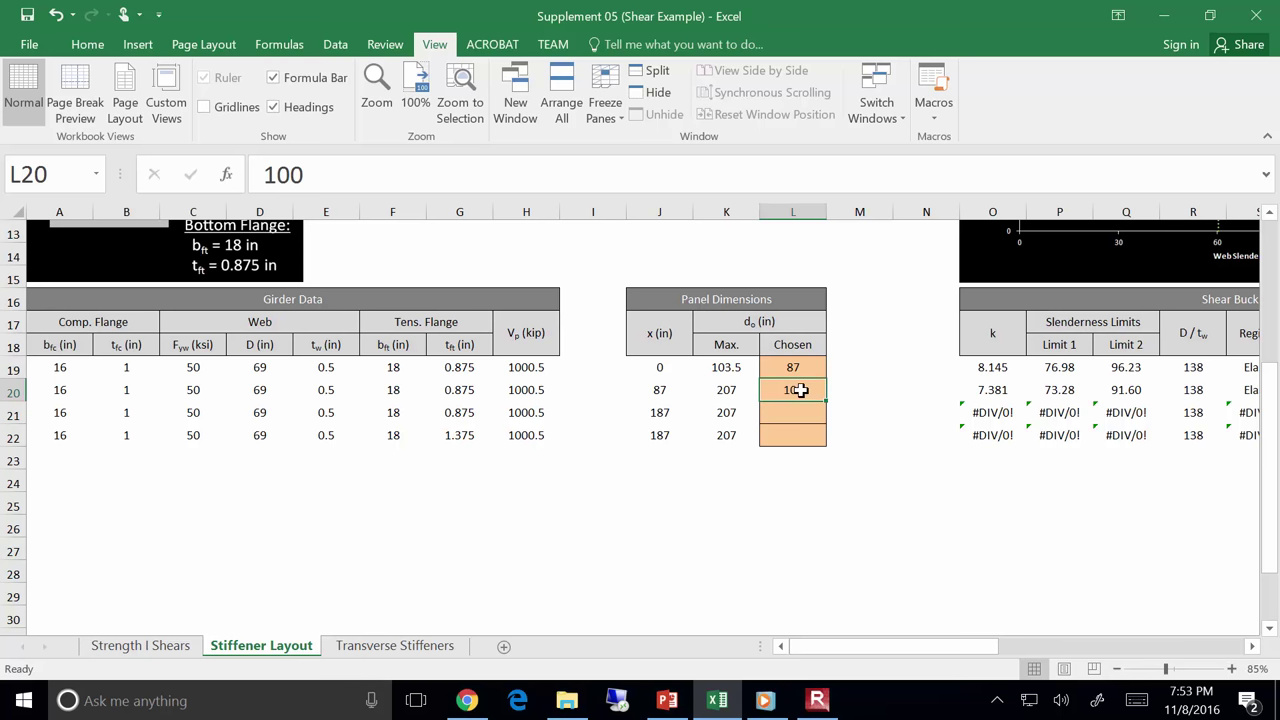
Trace the second panel's shear buckling calculation in row 20 from k and the slenderness limits to C in W20.
{"action": "left_click_drag", "start_coordinate": [886, 654], "coordinate": [938, 662]}
{"action": "scroll", "coordinate": [777, 480], "scroll_direction": "up", "scroll_amount": 3}
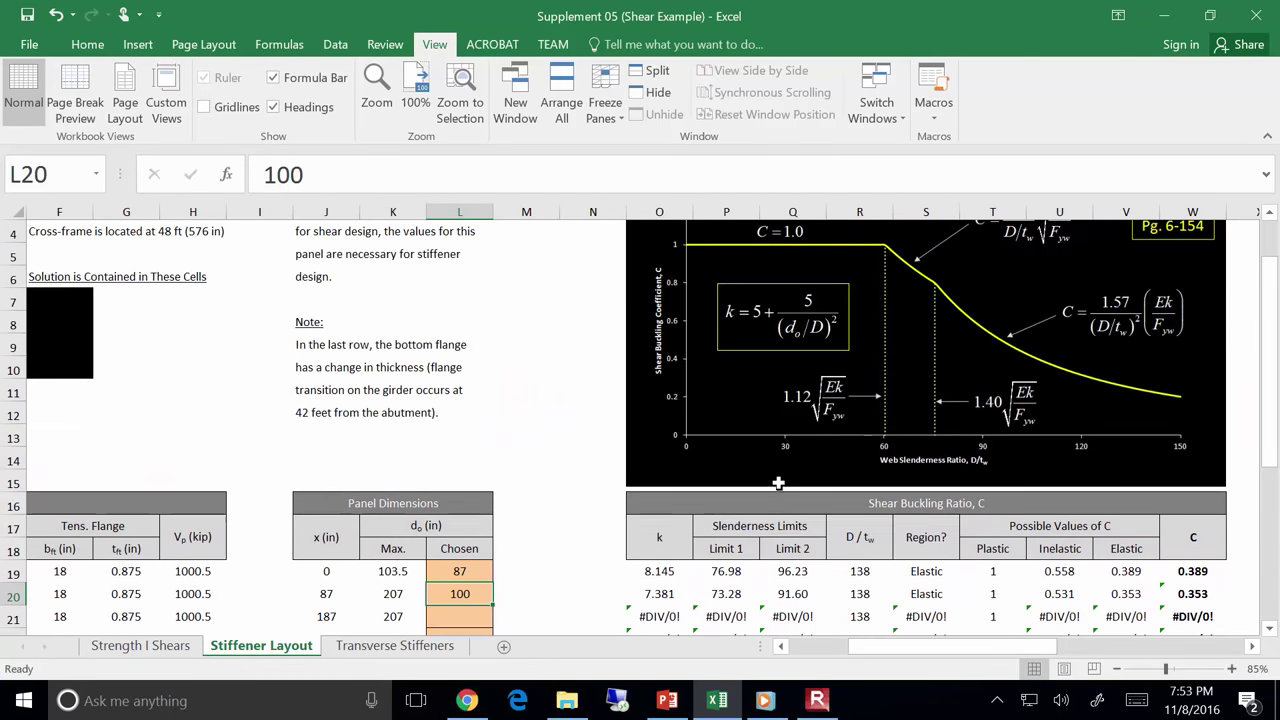
{"action": "left_click", "coordinate": [667, 594]}
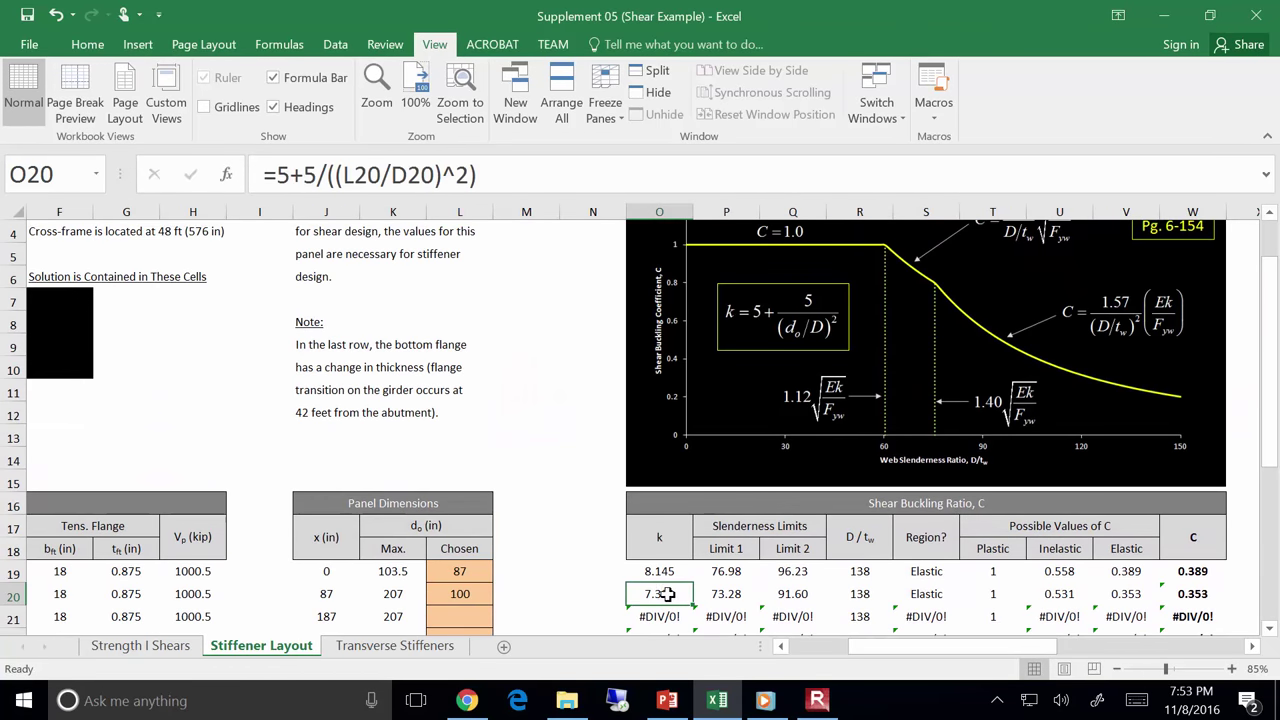
{"action": "left_click_drag", "start_coordinate": [705, 594], "coordinate": [766, 596]}
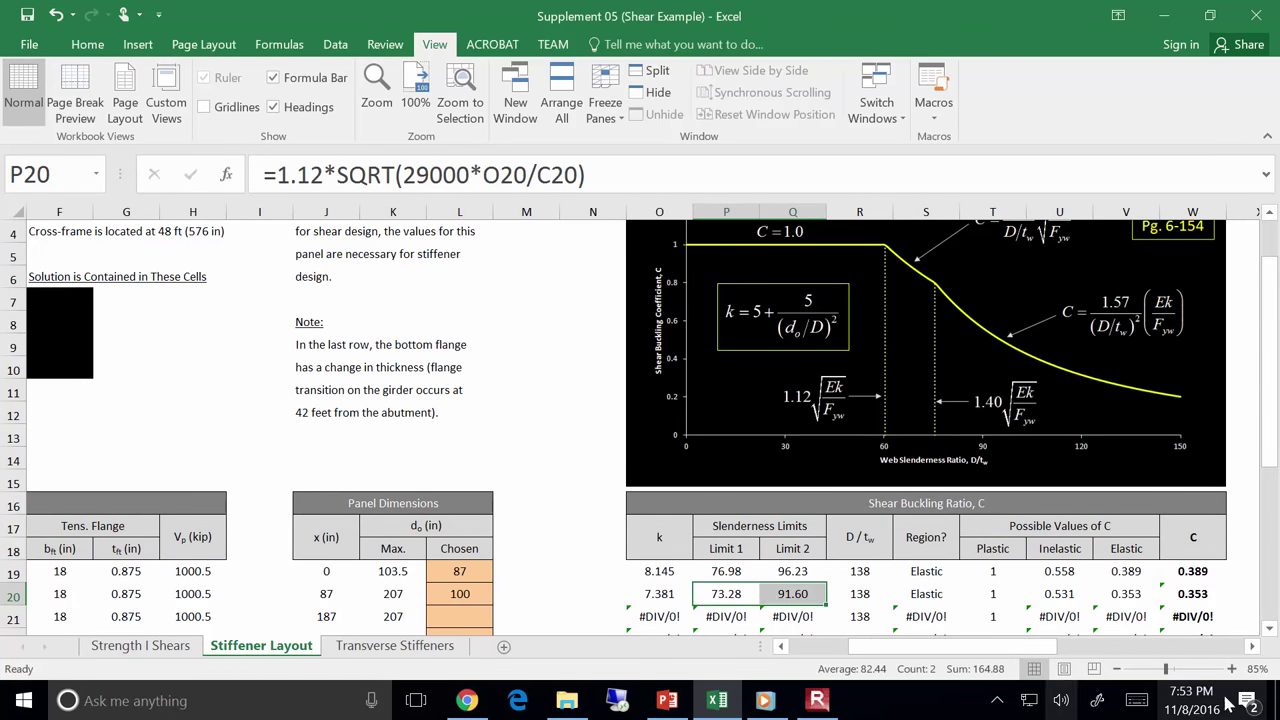
{"action": "left_click", "coordinate": [860, 598]}
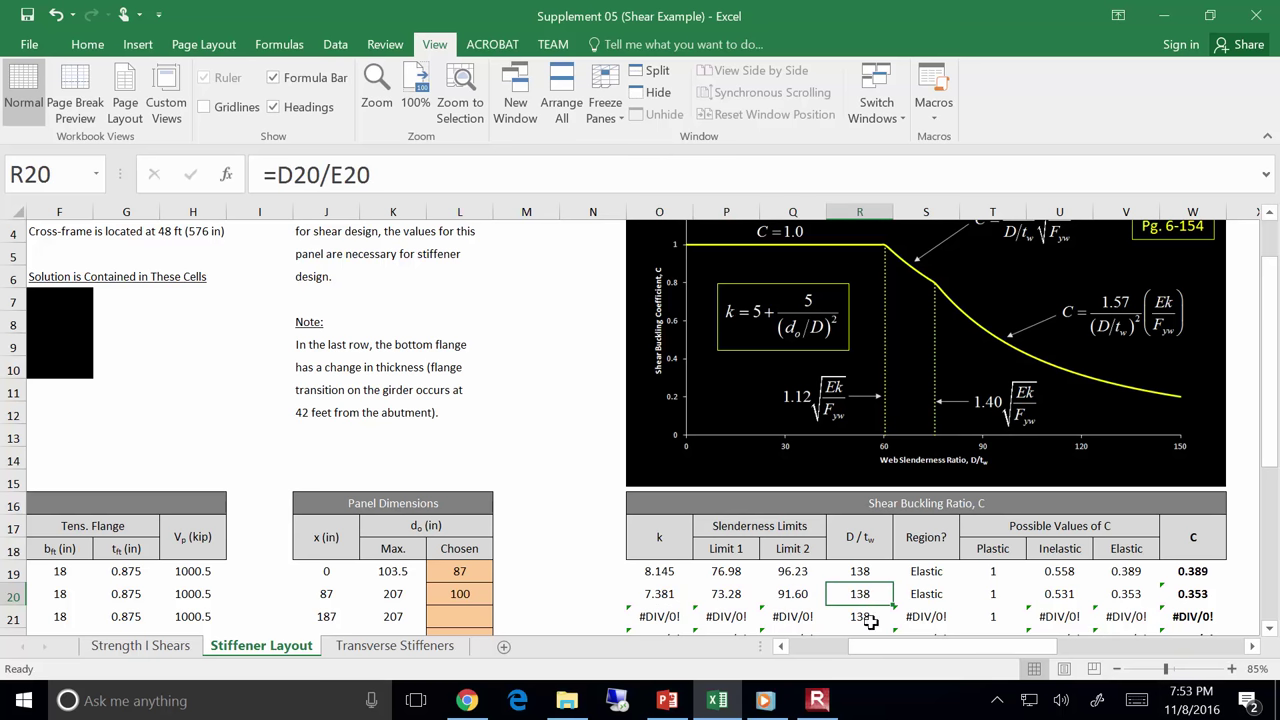
{"action": "left_click", "coordinate": [940, 594]}
{"action": "left_click_drag", "start_coordinate": [990, 596], "coordinate": [1140, 596]}
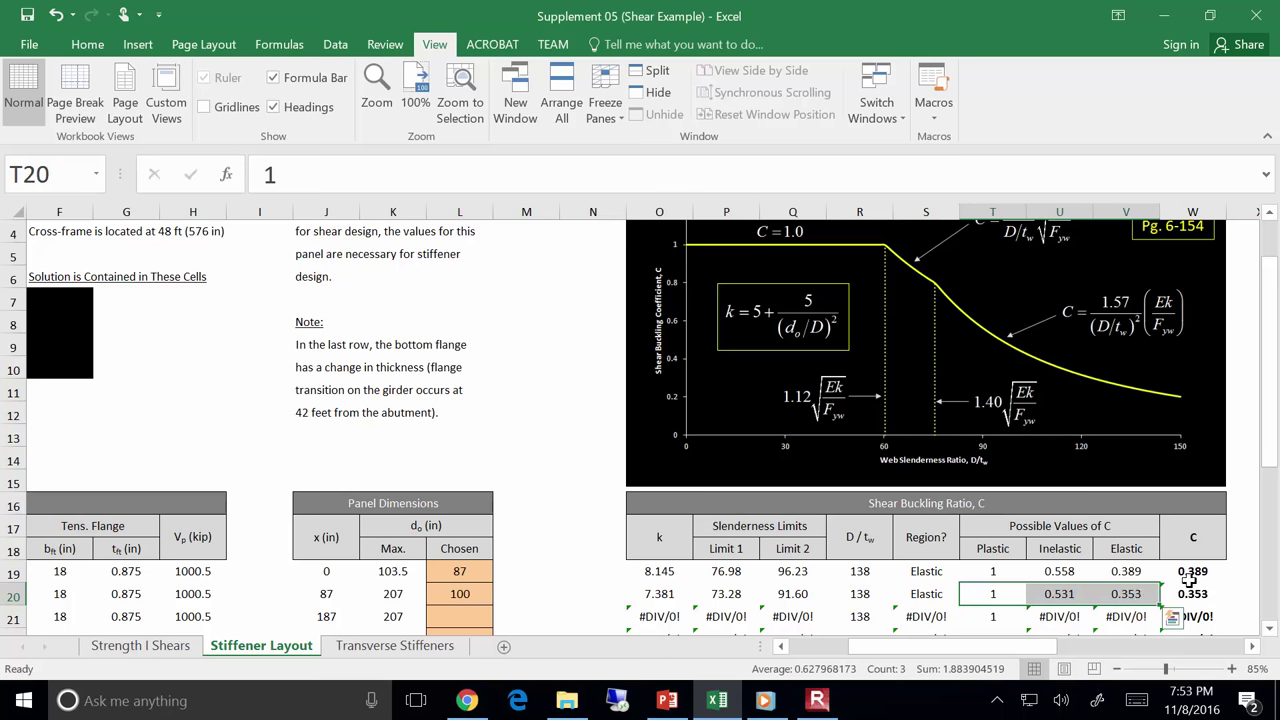
{"action": "left_click", "coordinate": [1189, 592]}
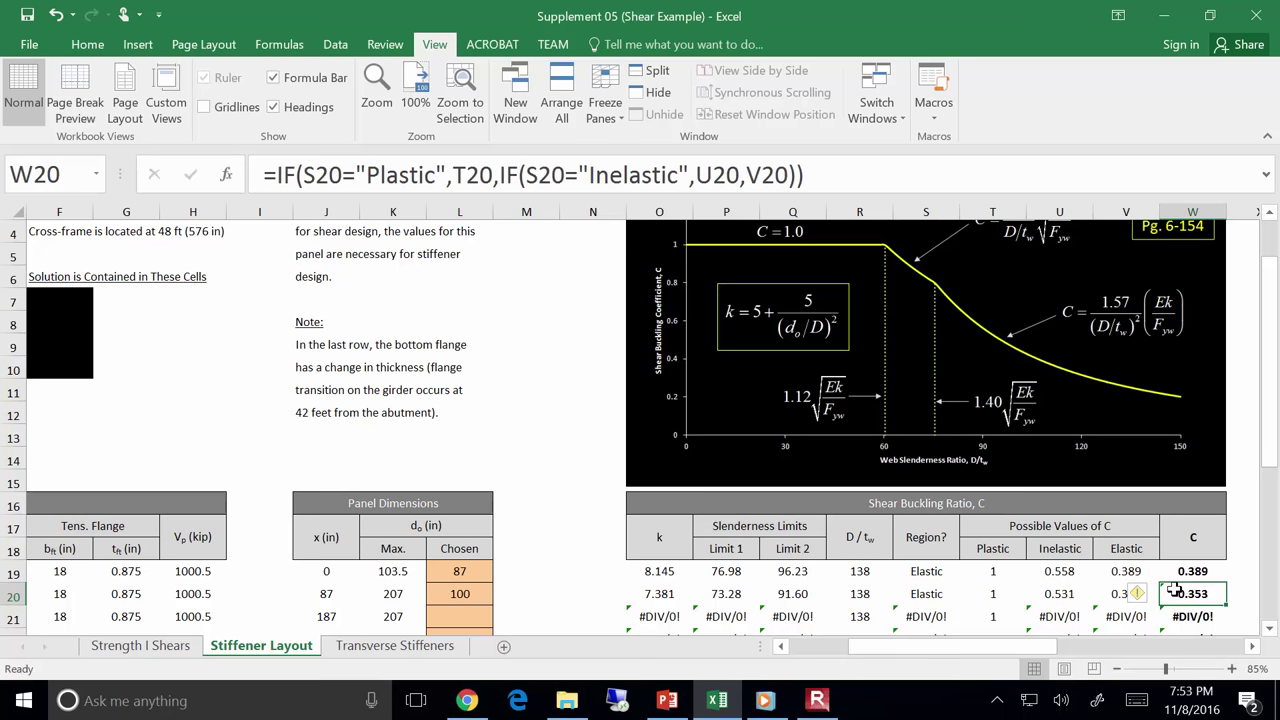
Review the second panel's tension field action limit in Y20 and the region formula in Z20.
{"action": "left_click_drag", "start_coordinate": [1039, 651], "coordinate": [1153, 657]}
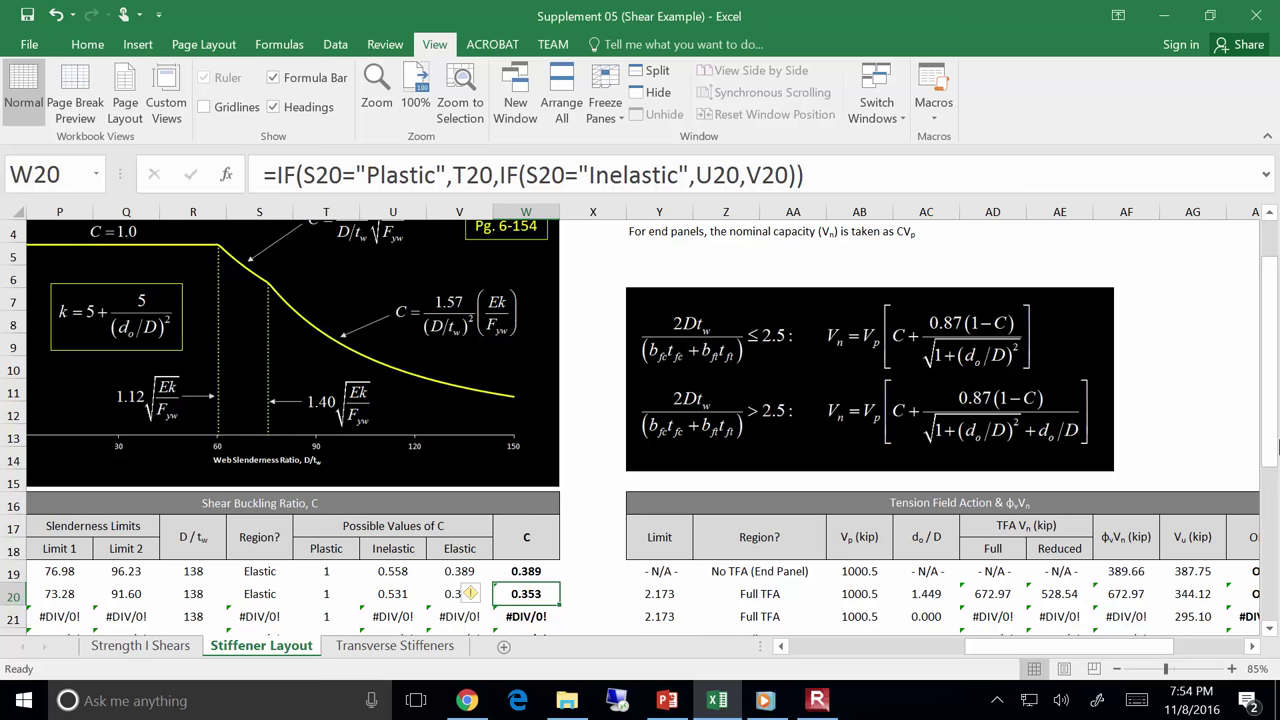
{"action": "key", "text": "Right"}
{"action": "key", "text": "Right"}
{"action": "key", "text": "Right"}
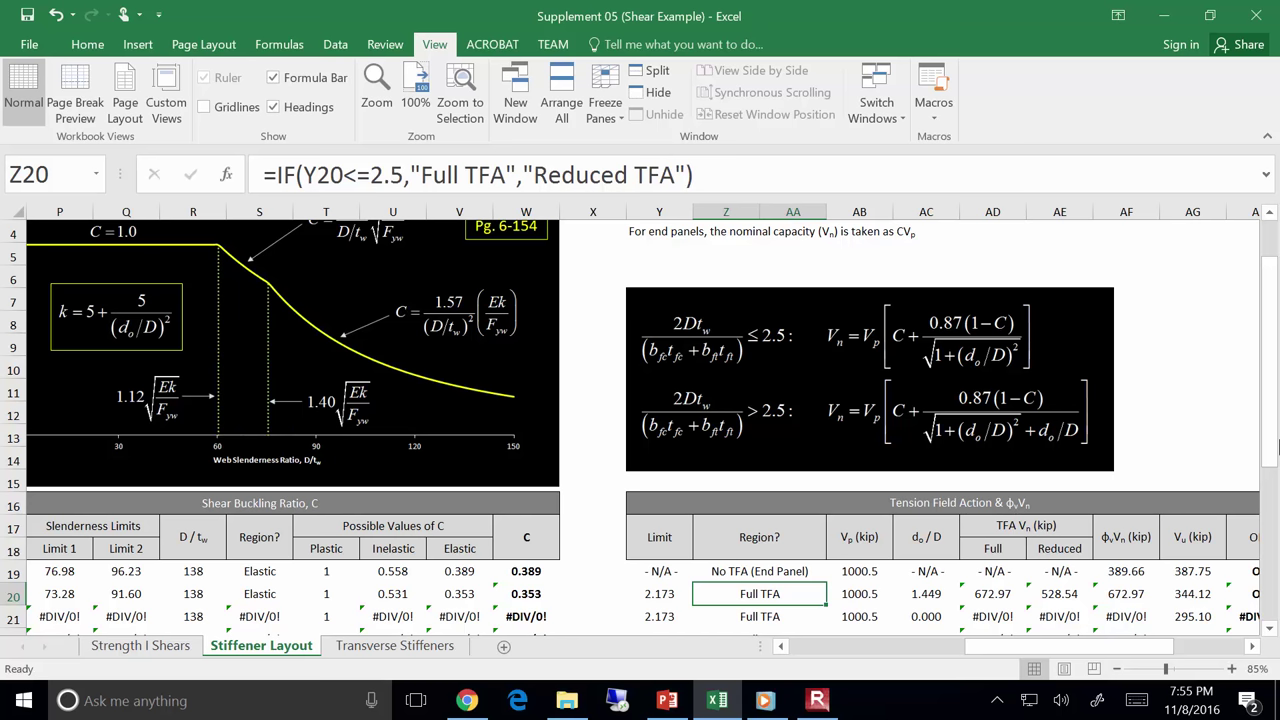
Increase the second panel's chosen stiffener spacing in L20 to 110 in and on to 120 in.
{"action": "left_click_drag", "start_coordinate": [1087, 646], "coordinate": [912, 660]}
{"action": "scroll", "coordinate": [830, 540], "scroll_direction": "down", "scroll_amount": 2}
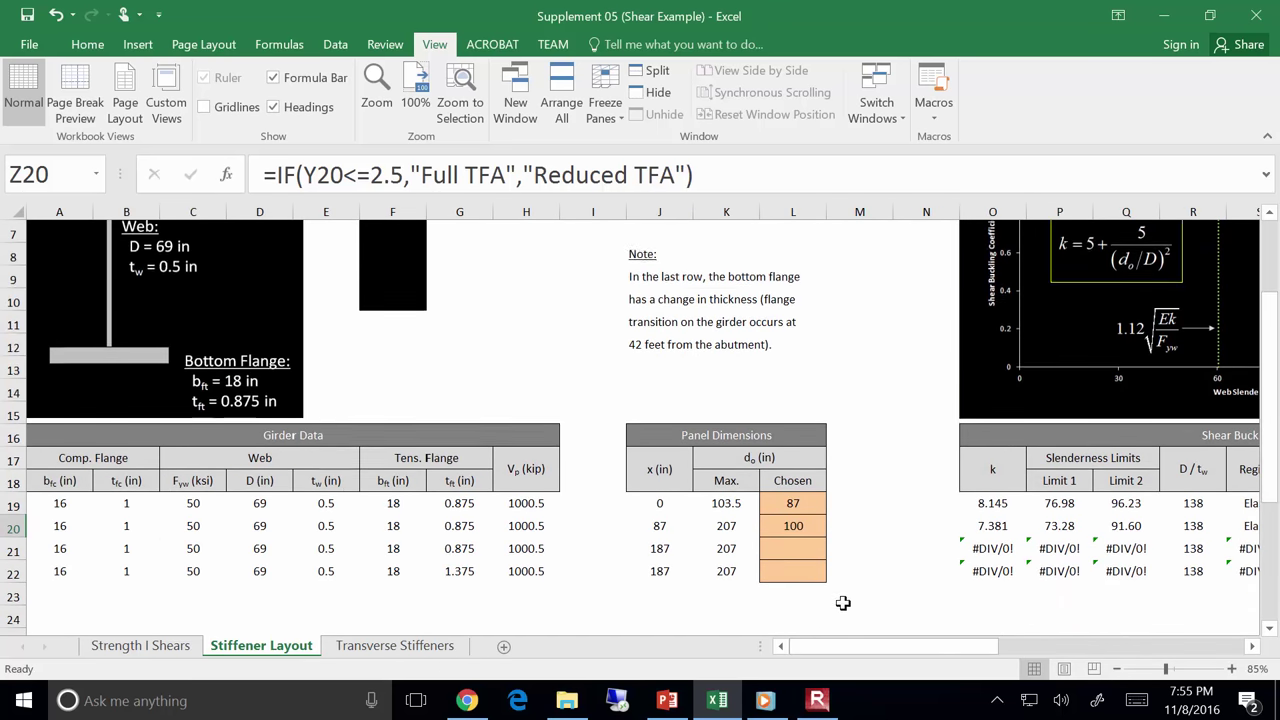
{"action": "left_click", "coordinate": [820, 457]}
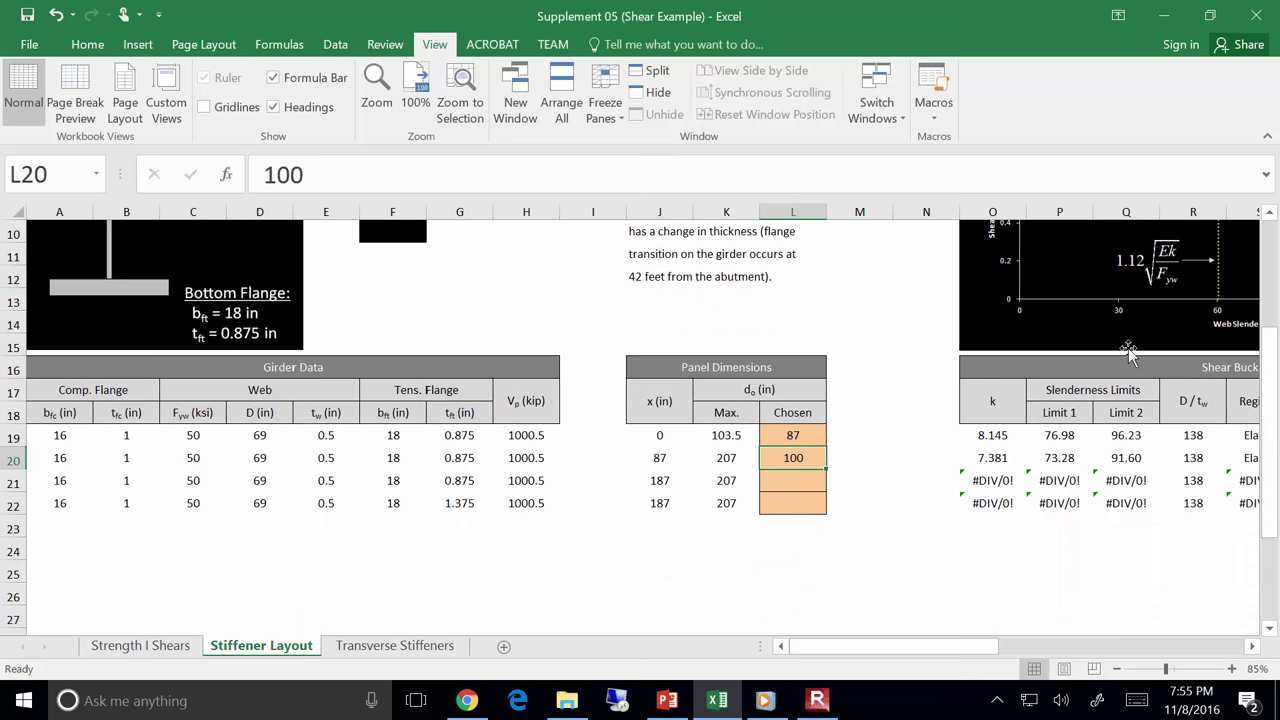
{"action": "type", "text": "110"}
{"action": "key", "text": "Return"}
{"action": "key", "text": "Up"}
{"action": "type", "text": "120"}
{"action": "key", "text": "Return"}
{"action": "key", "text": "Up"}
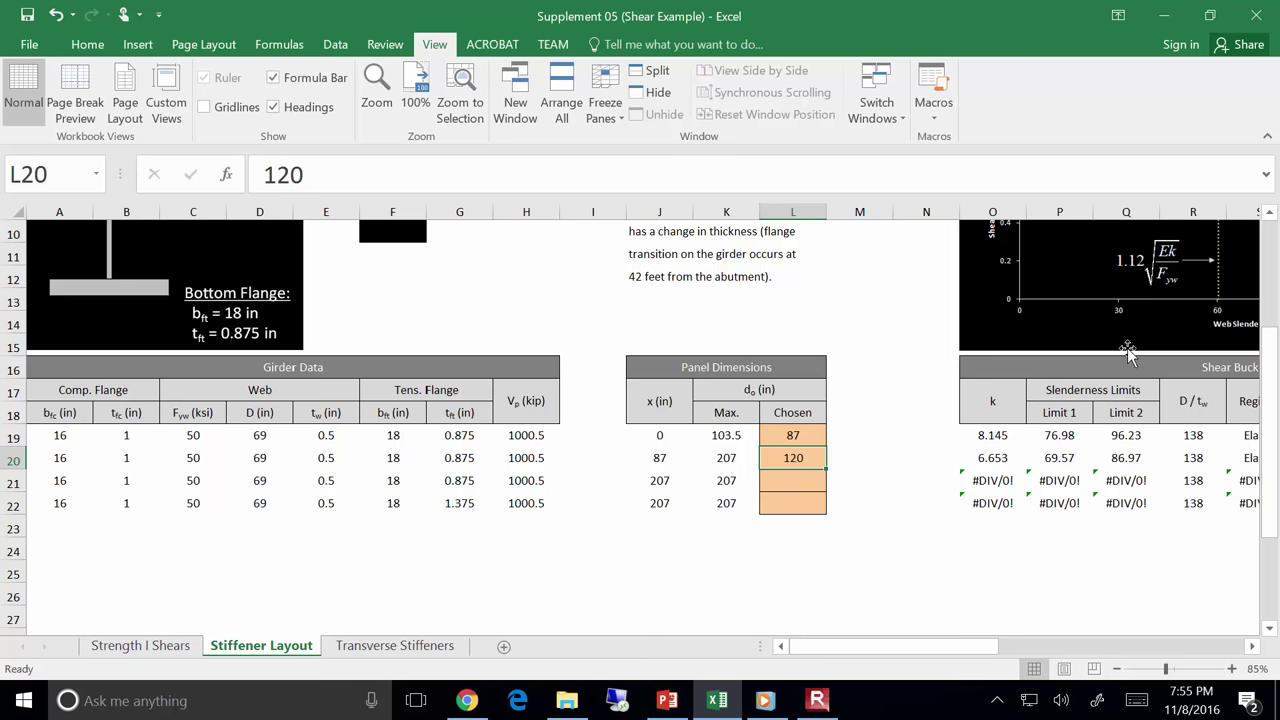
Check the second panel's capacity against Vu with the formula in AH20 and consult the cross-frame location notes.
{"action": "left_click_drag", "start_coordinate": [935, 646], "coordinate": [1160, 642]}
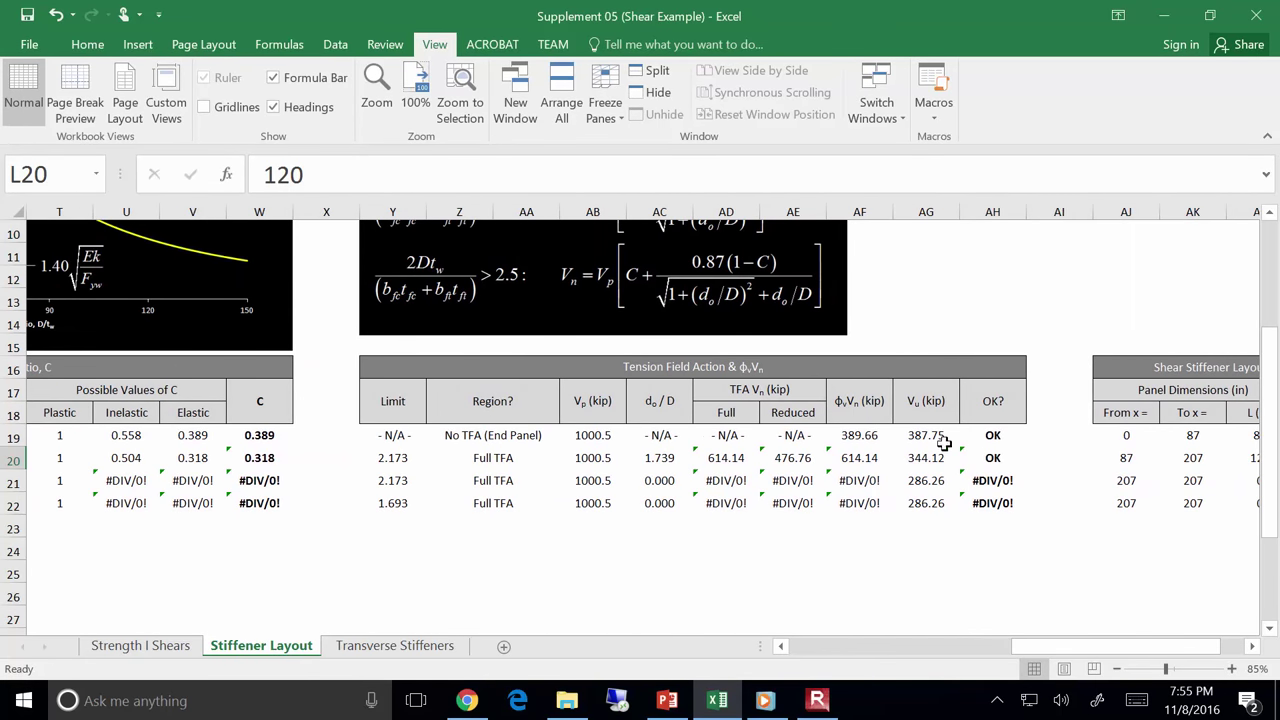
{"action": "left_click", "coordinate": [988, 457]}
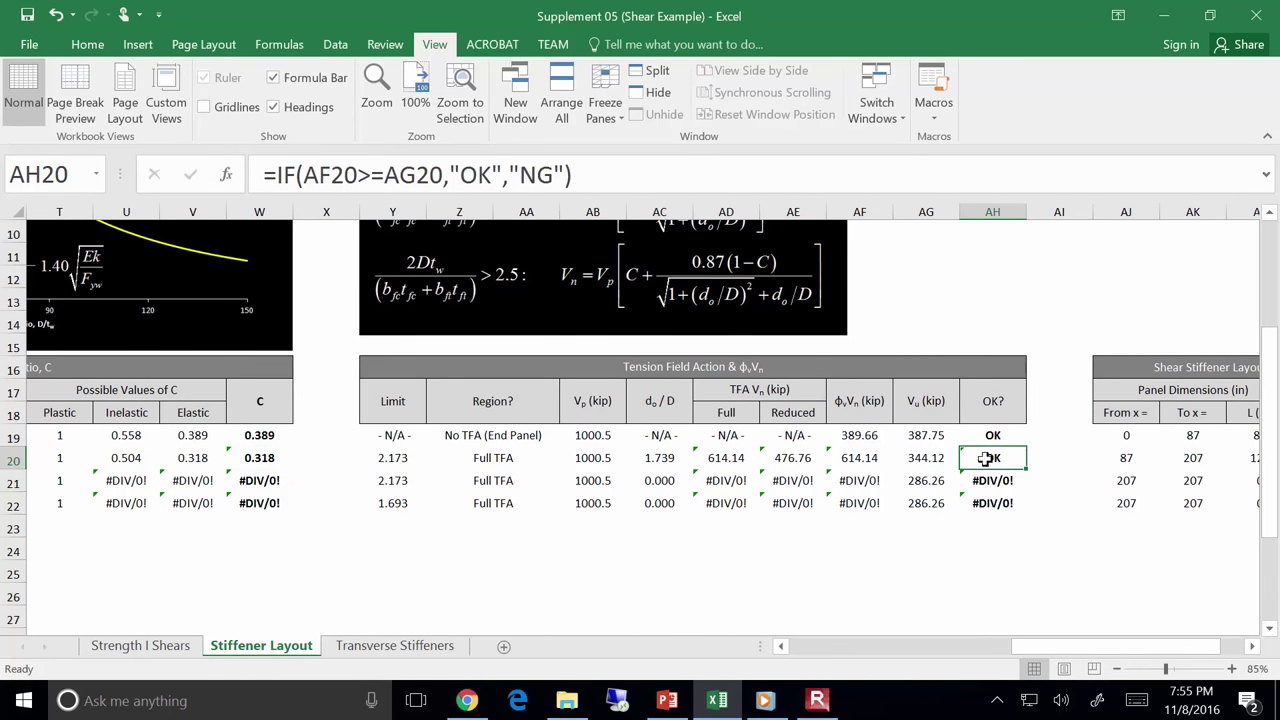
{"action": "left_click_drag", "start_coordinate": [1036, 646], "coordinate": [876, 648]}
{"action": "scroll", "coordinate": [640, 620], "scroll_direction": "up", "scroll_amount": 3}
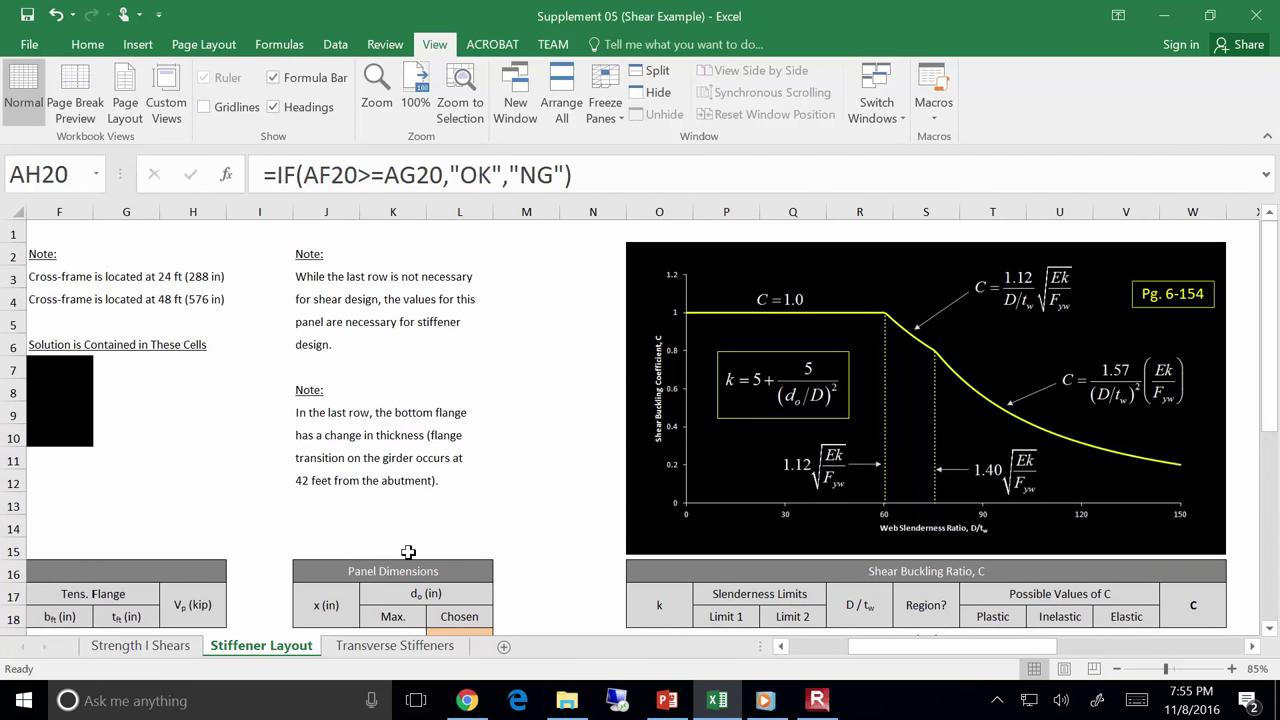
Set the second panel's chosen stiffener spacing in L20 to 201 in after consulting the PowerPoint presentation.
{"action": "scroll", "coordinate": [408, 552], "scroll_direction": "down", "scroll_amount": 1}
{"action": "left_click_drag", "start_coordinate": [914, 650], "coordinate": [726, 650]}
{"action": "scroll", "coordinate": [686, 620], "scroll_direction": "up", "scroll_amount": 1}
{"action": "scroll", "coordinate": [686, 620], "scroll_direction": "down", "scroll_amount": 2}
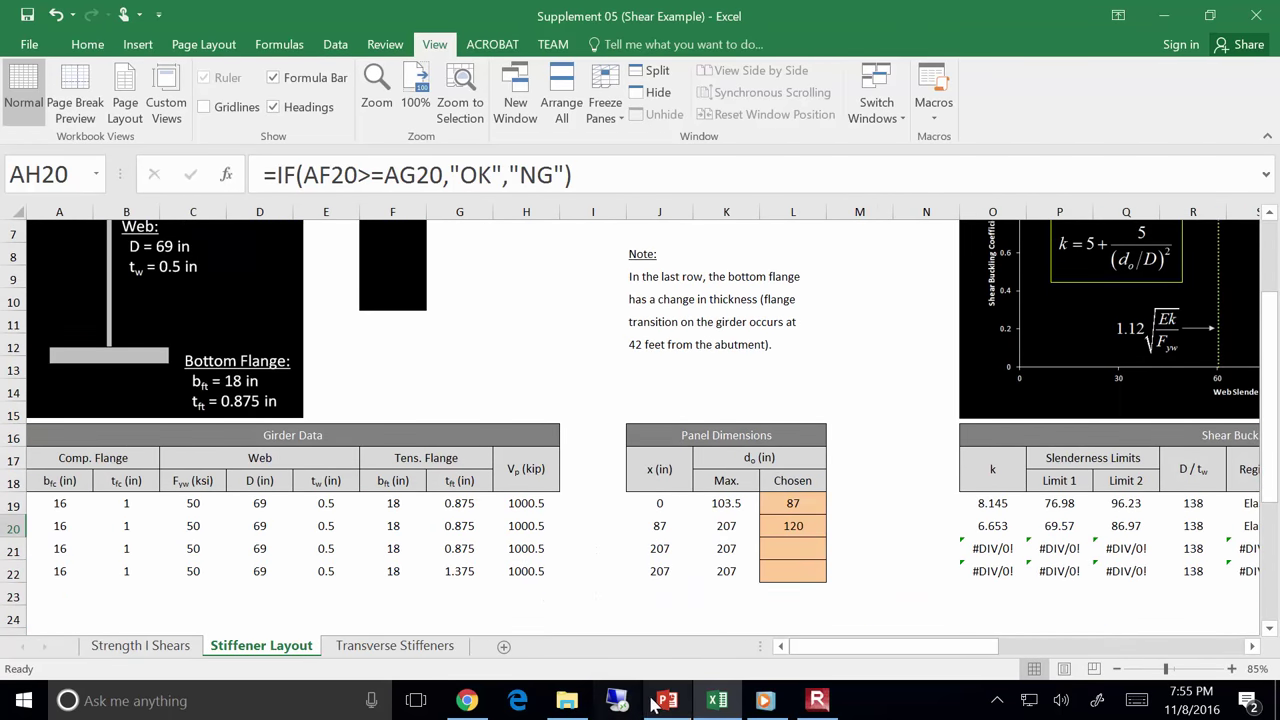
{"action": "left_click", "coordinate": [667, 702]}
{"action": "left_click", "coordinate": [717, 701]}
{"action": "left_click", "coordinate": [805, 527]}
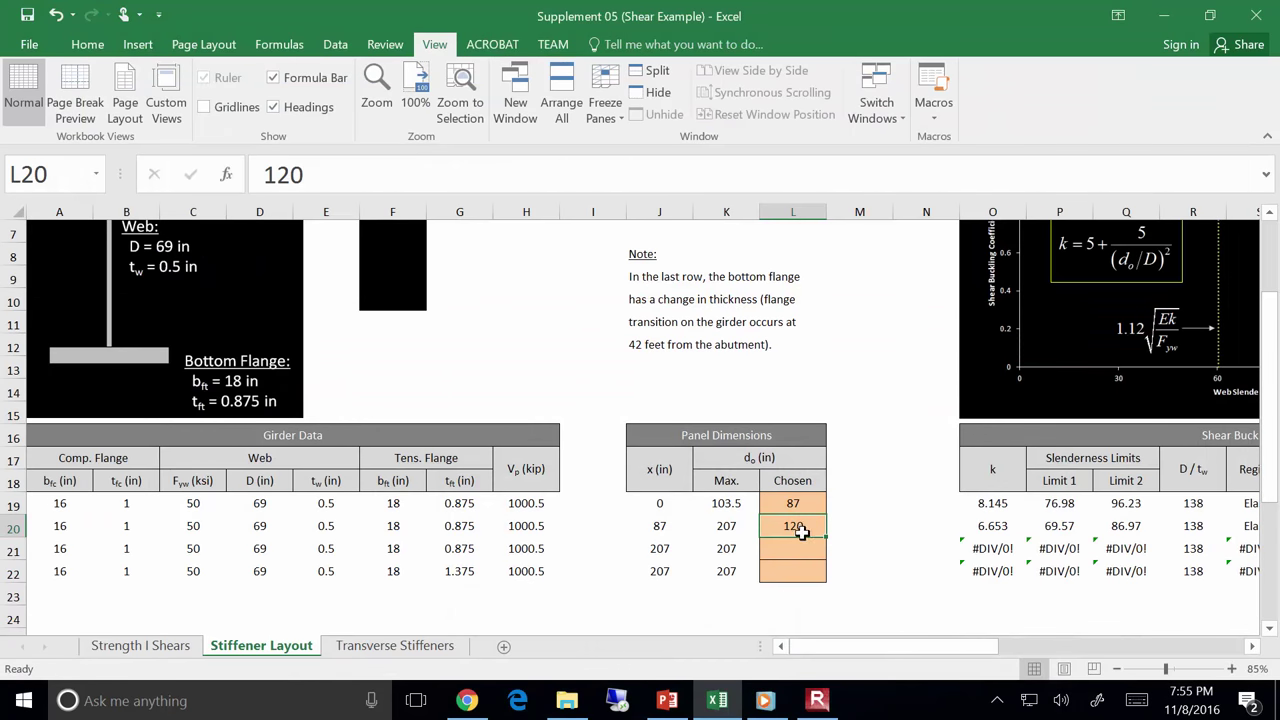
{"action": "type", "text": "201"}
{"action": "key", "text": "Return"}
{"action": "key", "text": "Up"}
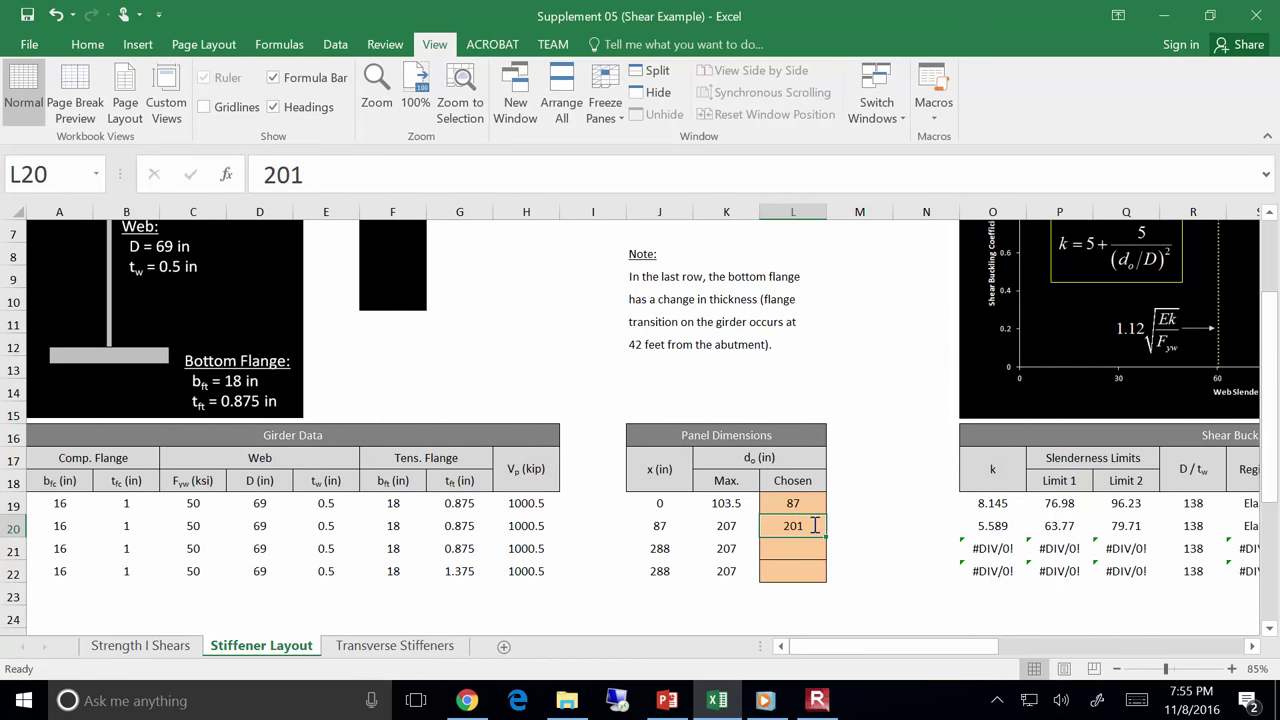
Try a 207 in spacing for the second panel in L20, then restore it to 201 in.
{"action": "type", "text": "207"}
{"action": "key", "text": "ctrl+Return"}
{"action": "left_click_drag", "start_coordinate": [903, 648], "coordinate": [1185, 666]}
{"action": "left_click_drag", "start_coordinate": [1078, 646], "coordinate": [902, 626]}
{"action": "type", "text": "201"}
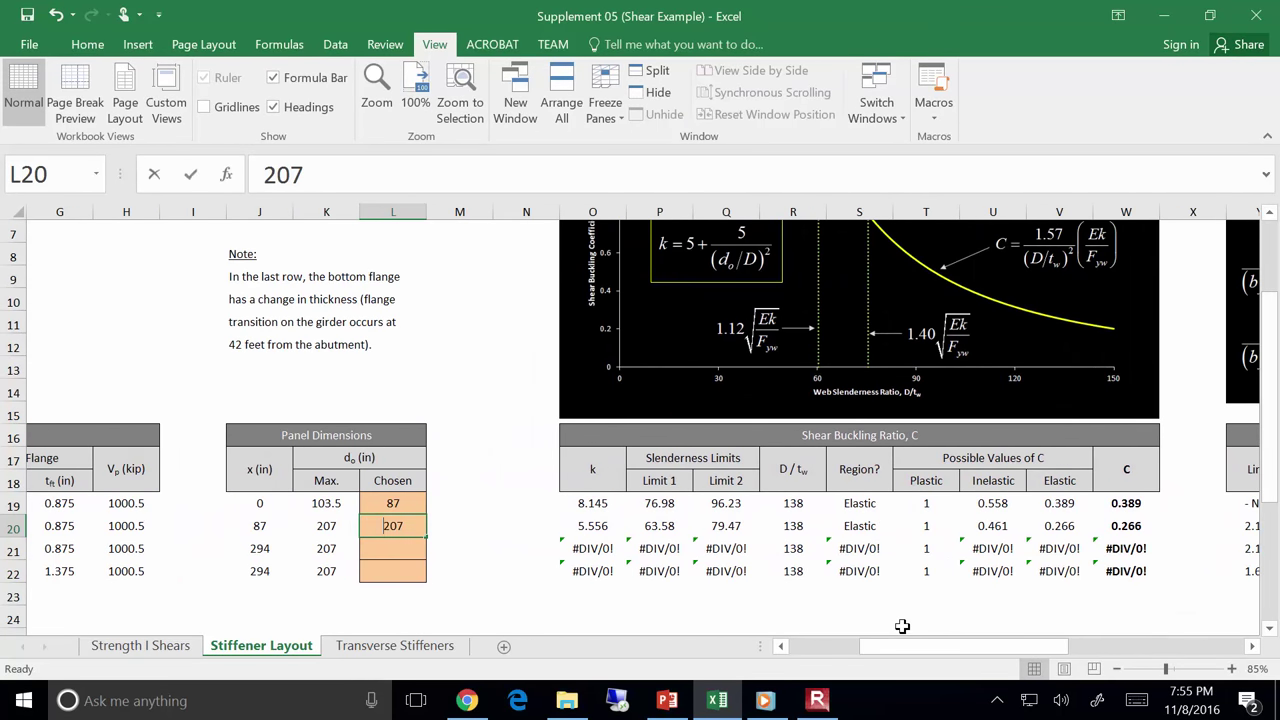
{"action": "key", "text": "Return"}
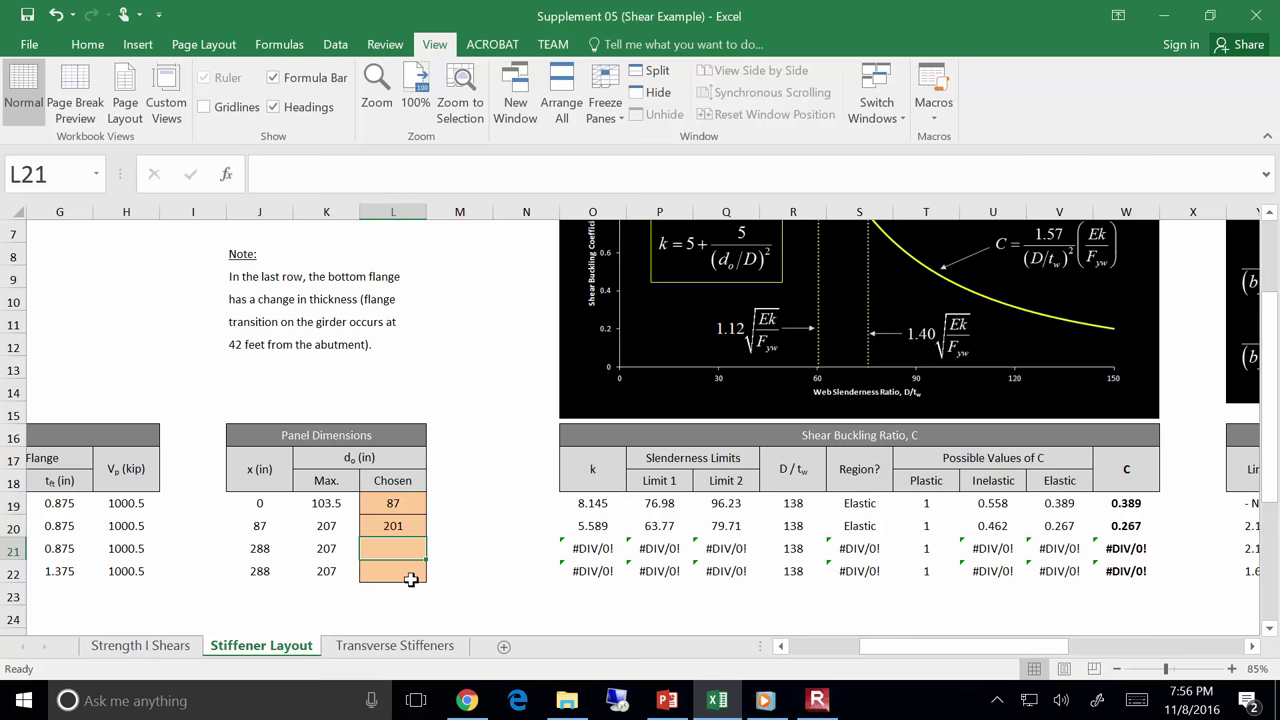
Set the third panel's chosen spacing in L21 to 207 in and check its capacity against Vu in AH21.
{"action": "scroll", "coordinate": [411, 580], "scroll_direction": "up", "scroll_amount": 2}
{"action": "scroll", "coordinate": [411, 580], "scroll_direction": "down", "scroll_amount": 1}
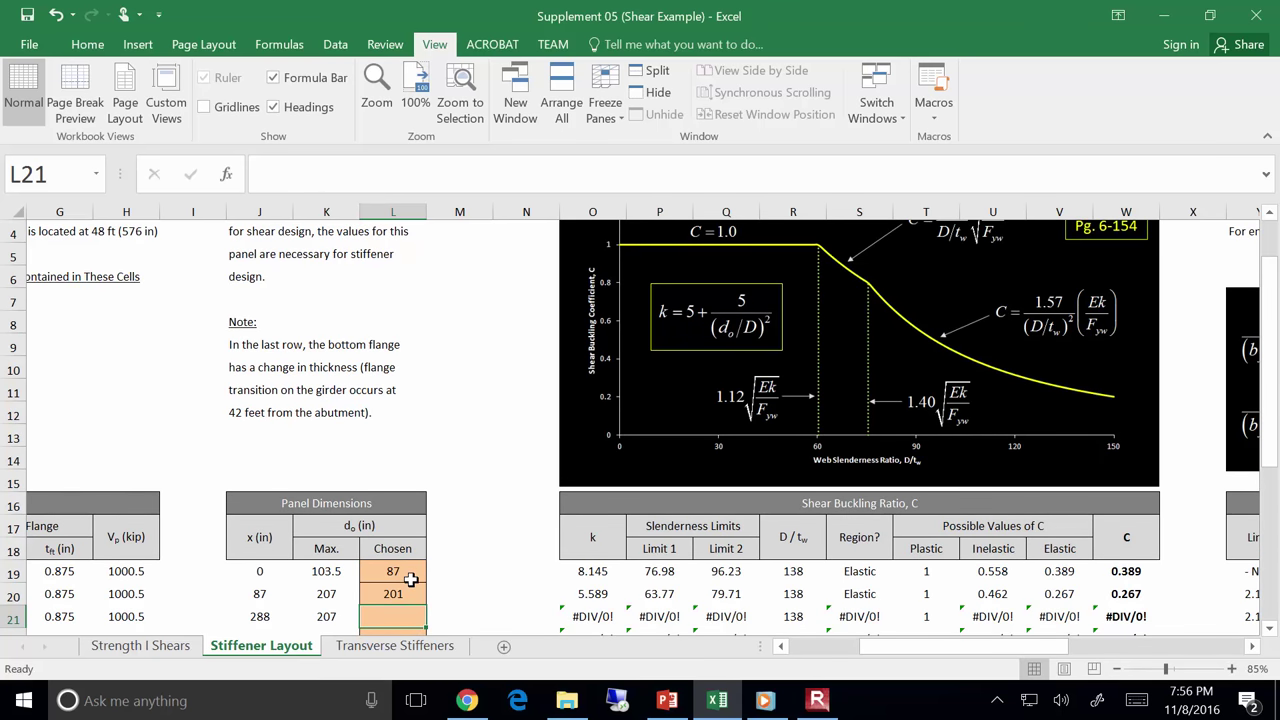
{"action": "scroll", "coordinate": [411, 580], "scroll_direction": "down", "scroll_amount": 1}
{"action": "key", "text": "Left"}
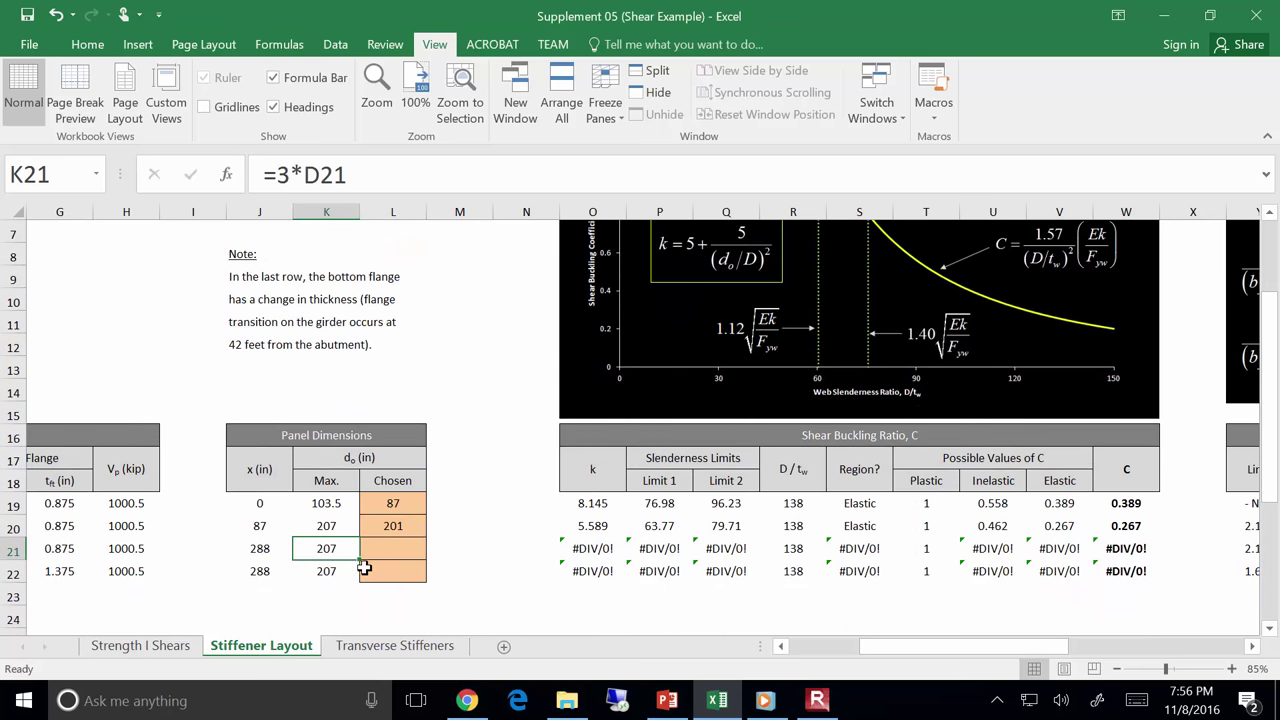
{"action": "left_click", "coordinate": [382, 554]}
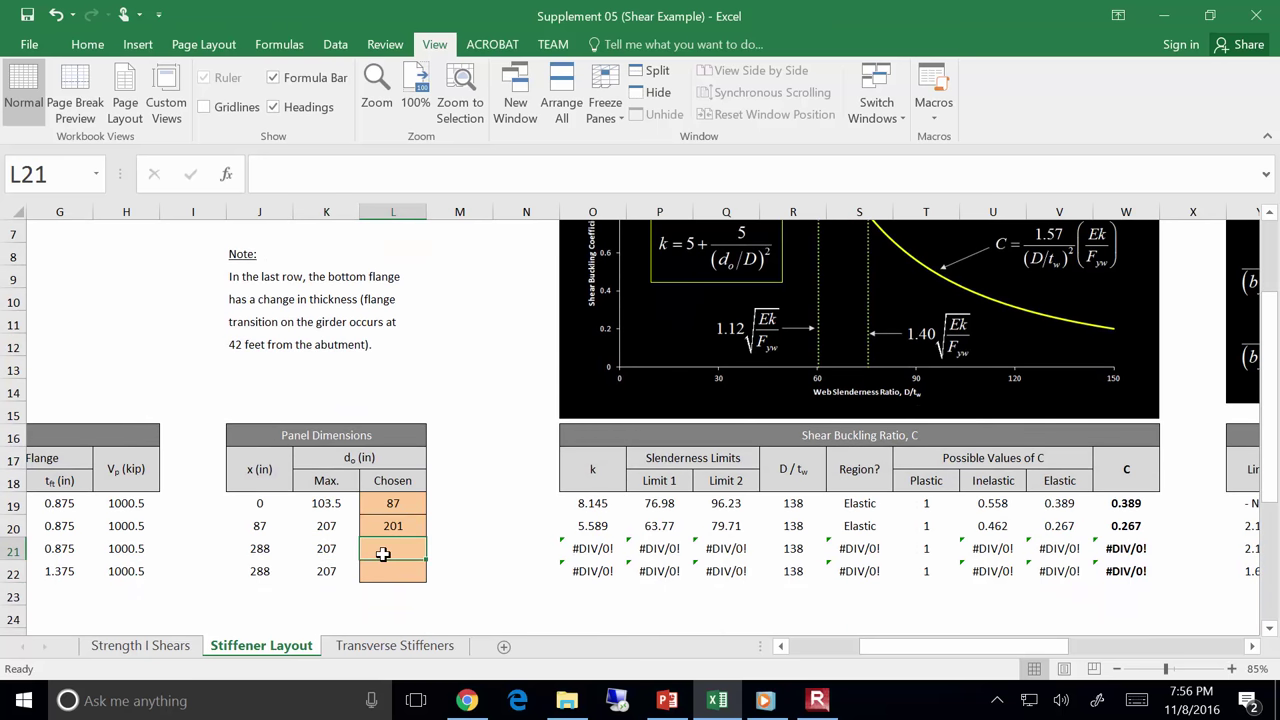
{"action": "type", "text": "207"}
{"action": "key", "text": "Return"}
{"action": "left_click_drag", "start_coordinate": [946, 648], "coordinate": [1157, 650]}
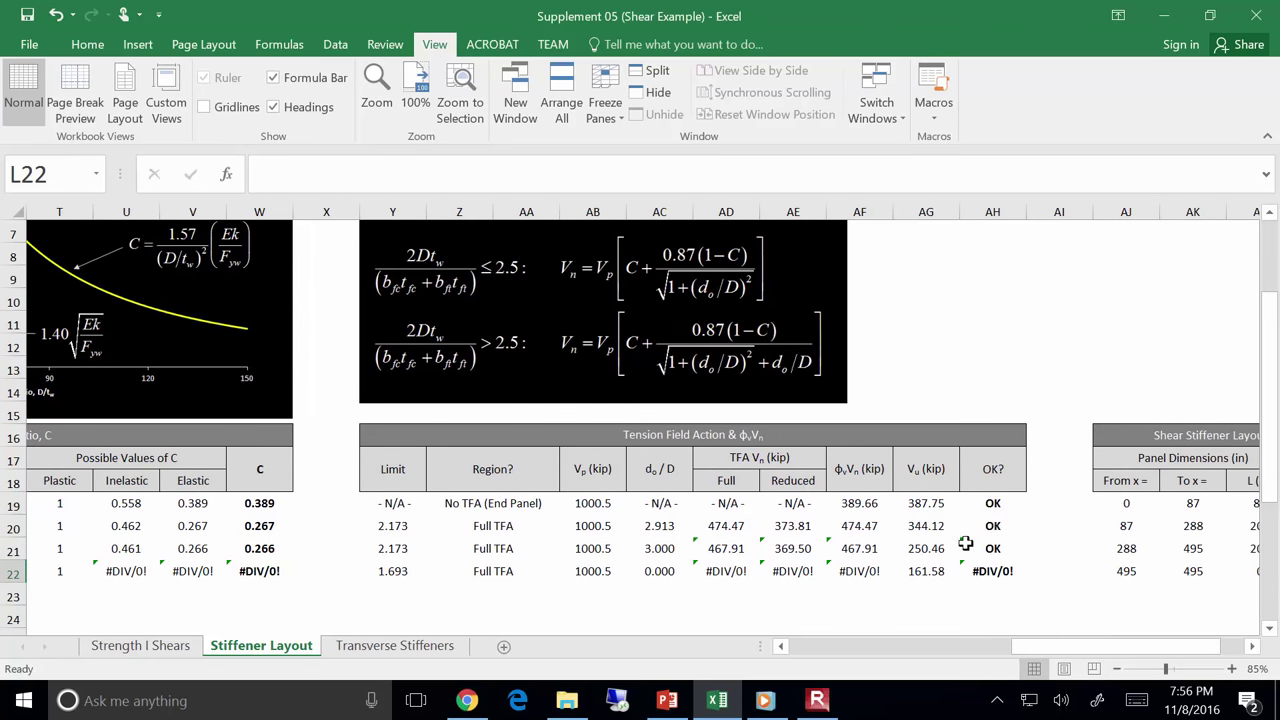
{"action": "left_click", "coordinate": [963, 540]}
Consult the cross-frame location notes and set the last panel's chosen spacing in L22 to 81 in.
{"action": "left_click_drag", "start_coordinate": [1043, 642], "coordinate": [846, 645]}
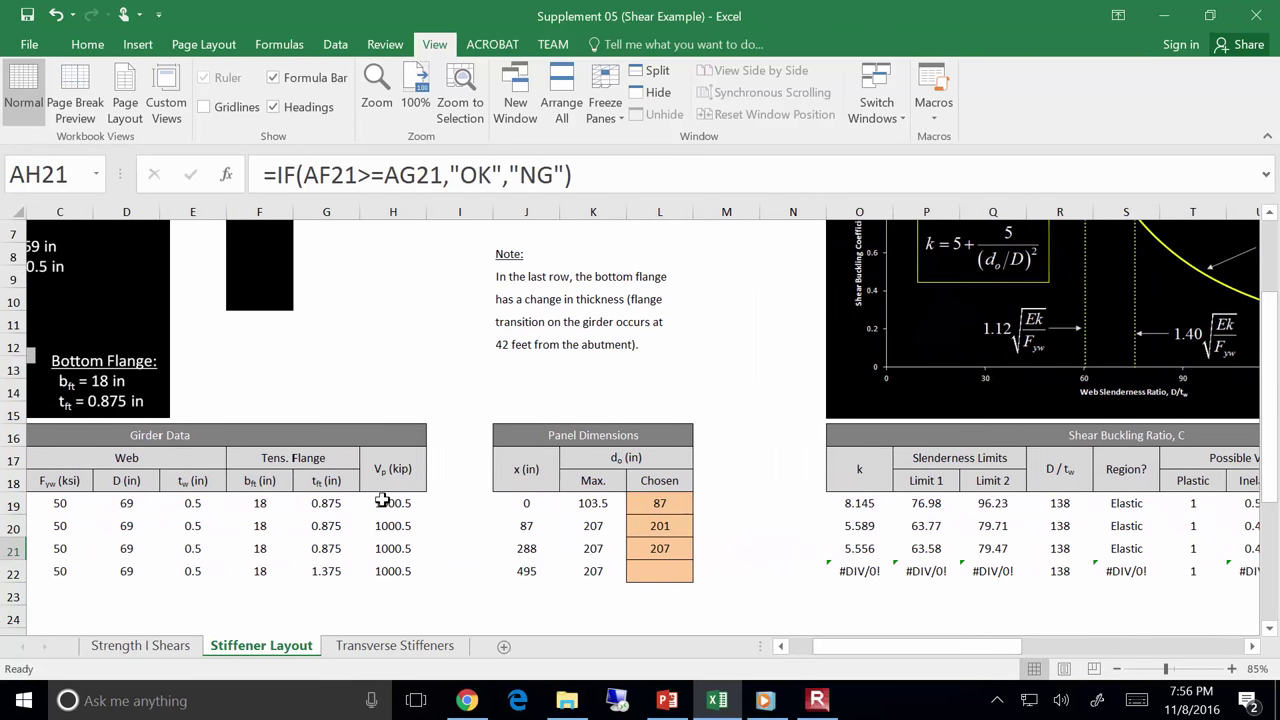
{"action": "scroll", "coordinate": [310, 408], "scroll_direction": "up", "scroll_amount": 2}
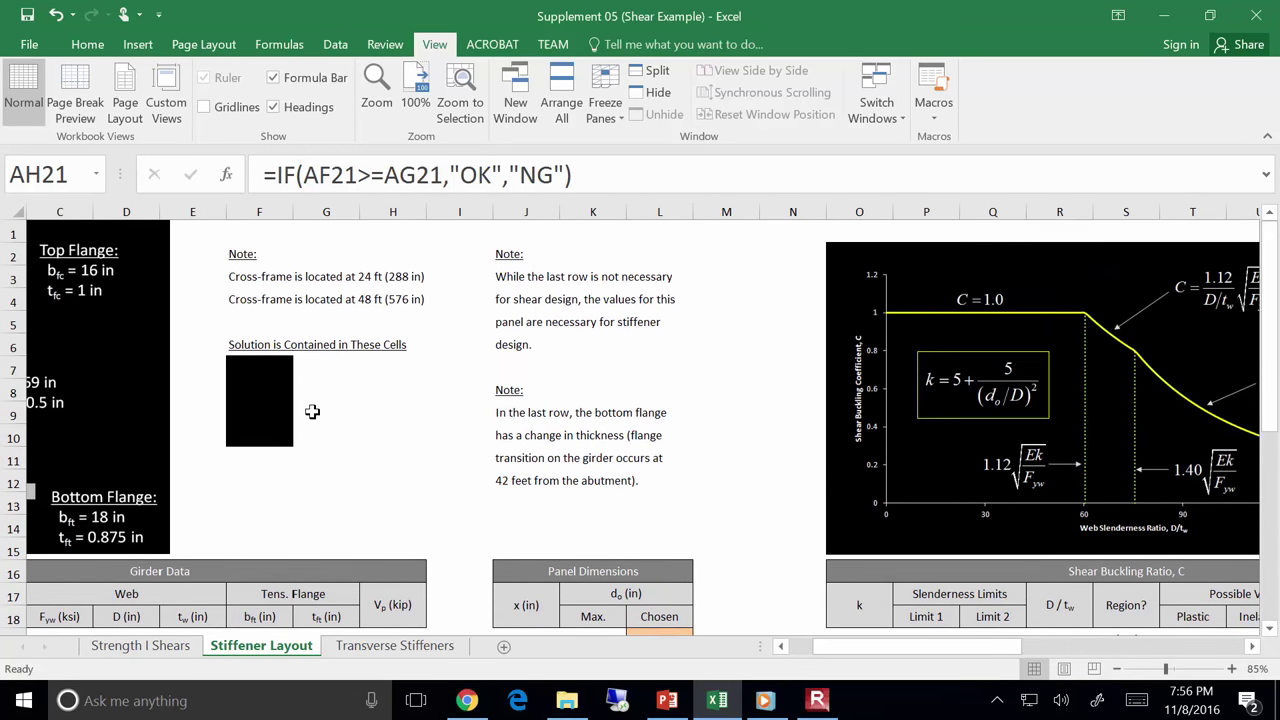
{"action": "scroll", "coordinate": [340, 305], "scroll_direction": "down", "scroll_amount": 2}
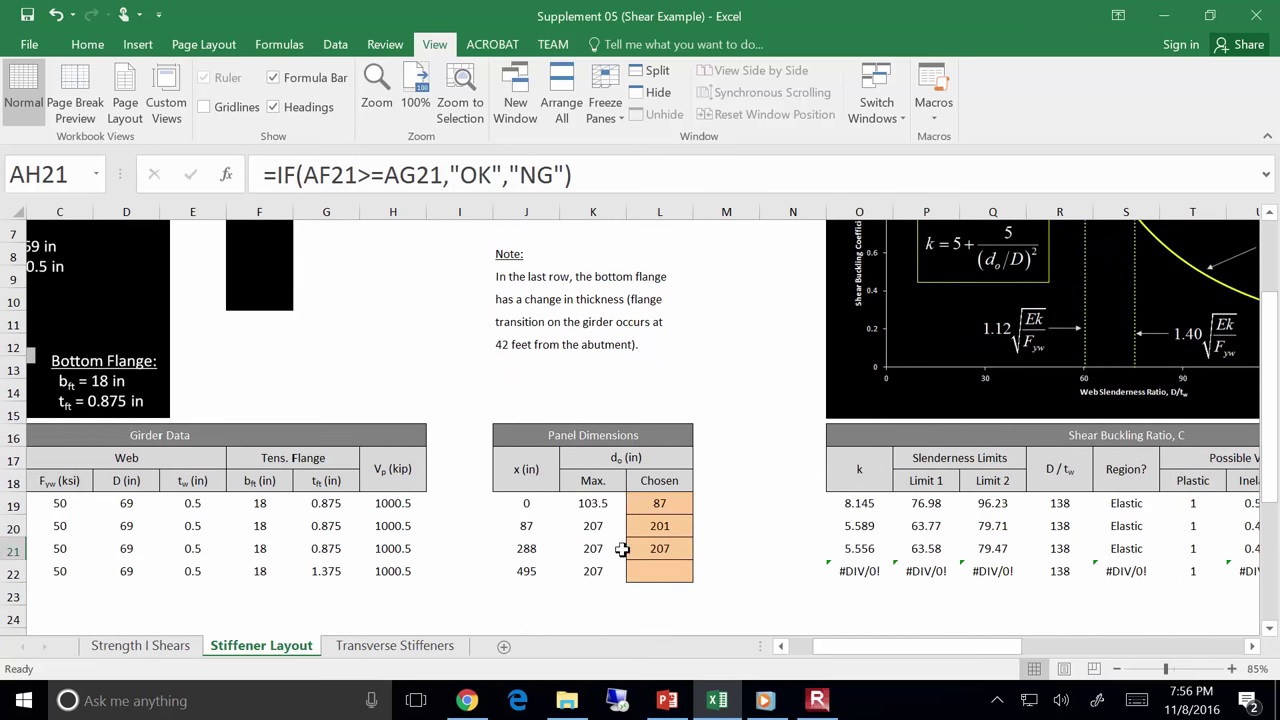
{"action": "left_click", "coordinate": [660, 571]}
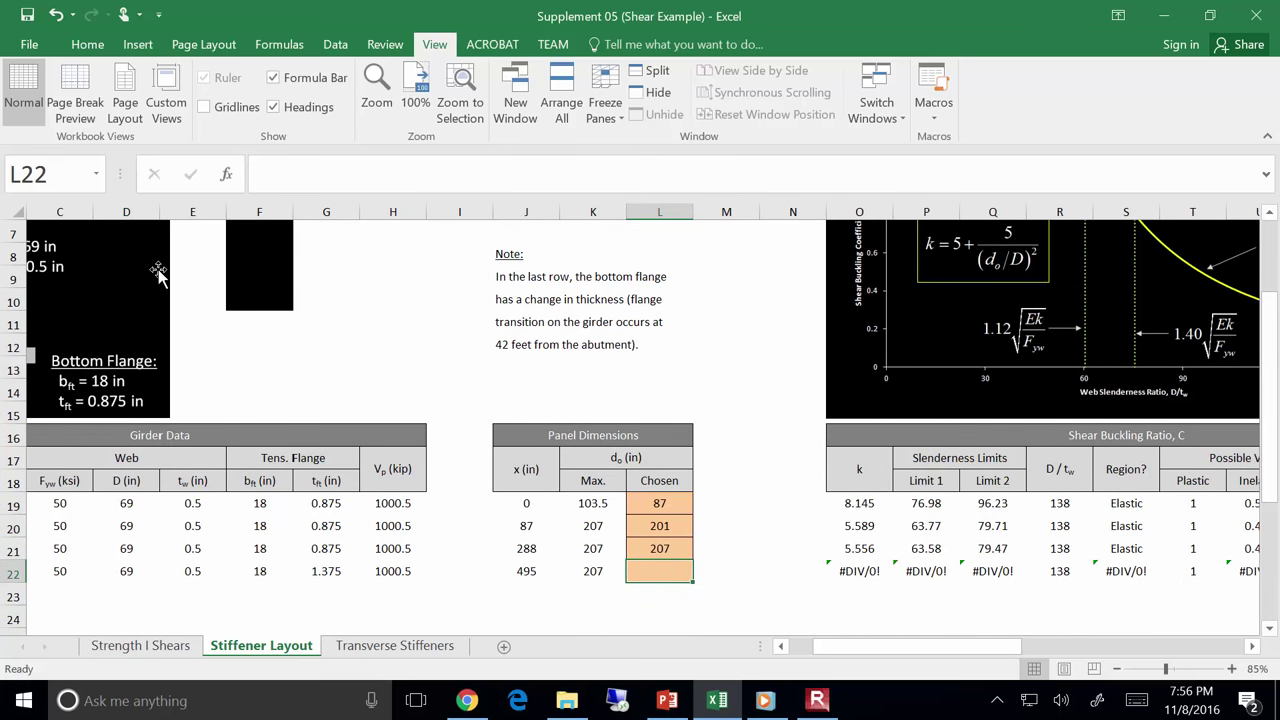
{"action": "left_click", "coordinate": [286, 296]}
{"action": "left_click", "coordinate": [322, 343]}
{"action": "left_click", "coordinate": [652, 573]}
{"action": "type", "text": "81"}
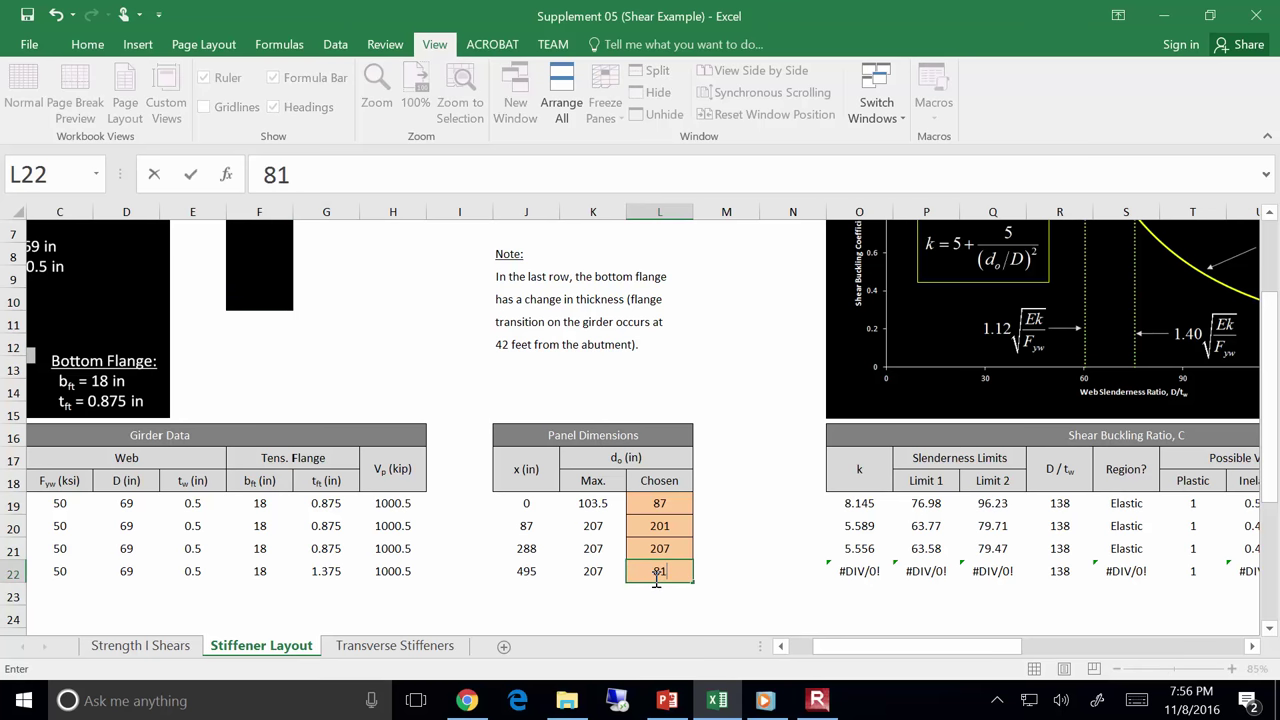
{"action": "key", "text": "Return"}
Check the last panel's end location formula in AK22 and switch to PowerPoint for the shear stiffener layout slide.
{"action": "left_click_drag", "start_coordinate": [862, 657], "coordinate": [1085, 646]}
{"action": "left_click", "coordinate": [1059, 573]}
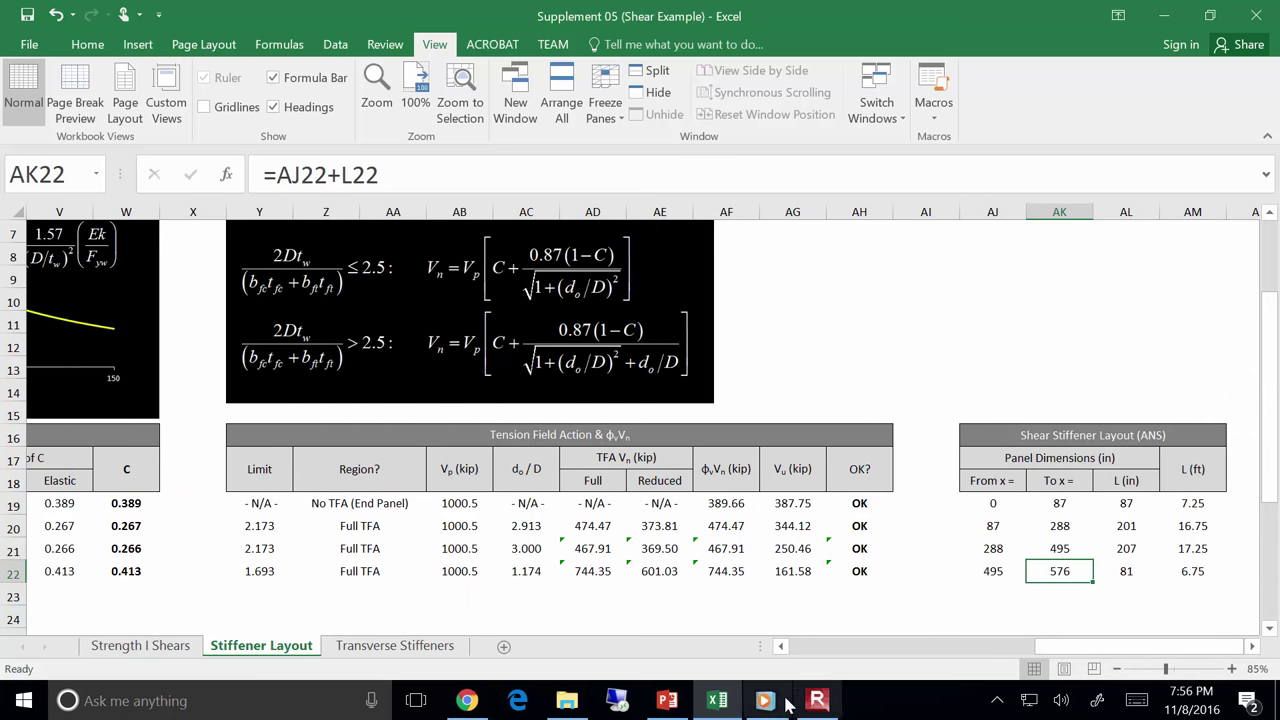
{"action": "left_click", "coordinate": [680, 703]}
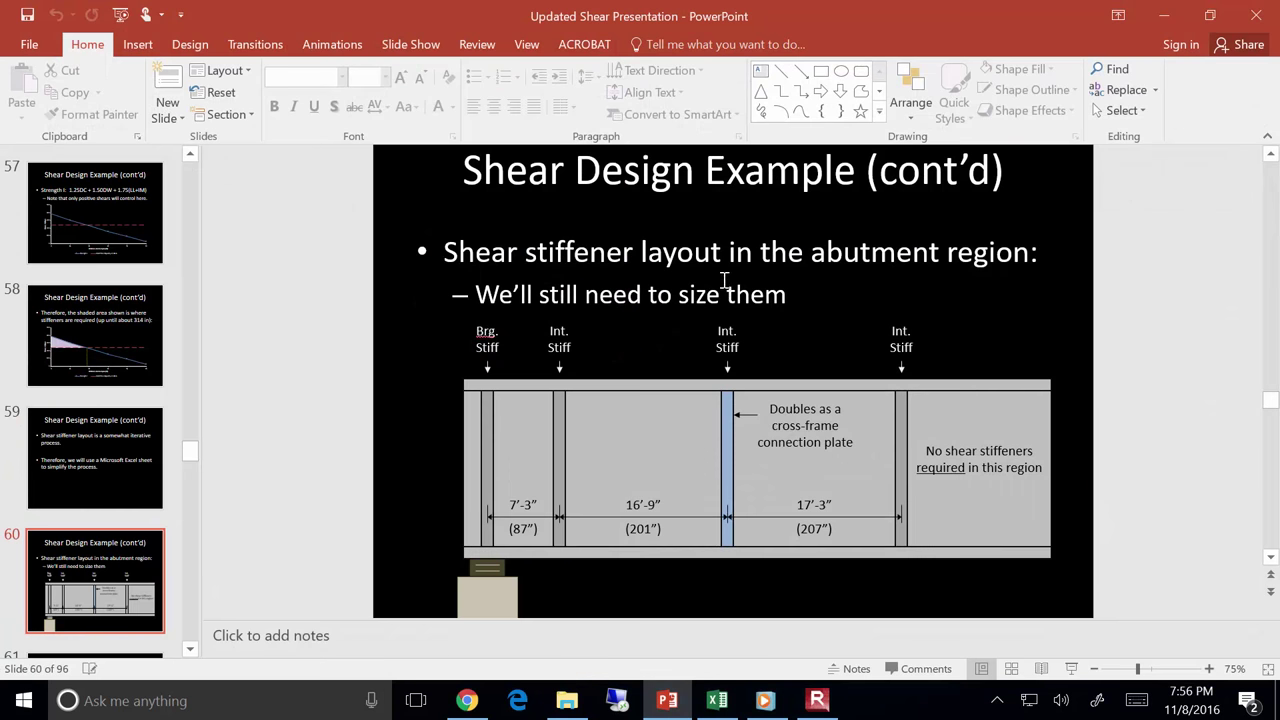
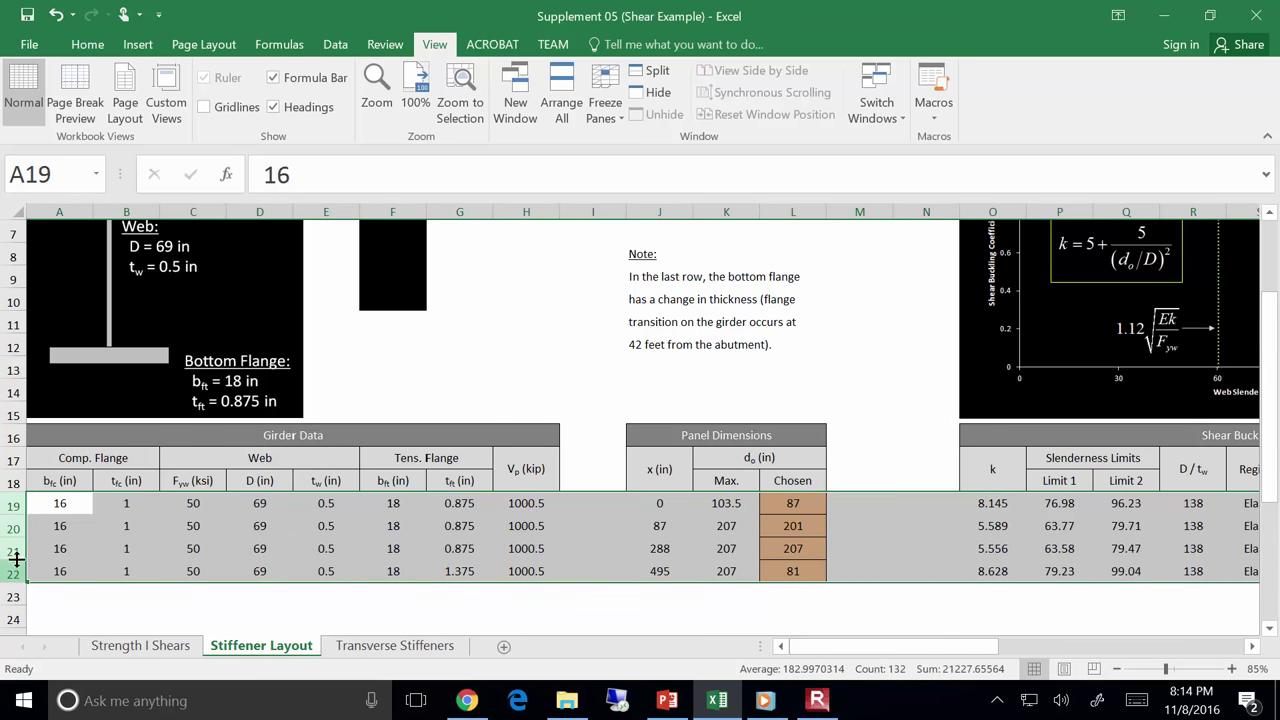
Open the Transverse Stiffeners sheet and examine its four panels and their linked spacings in C14:C20.
{"action": "left_click", "coordinate": [396, 646]}
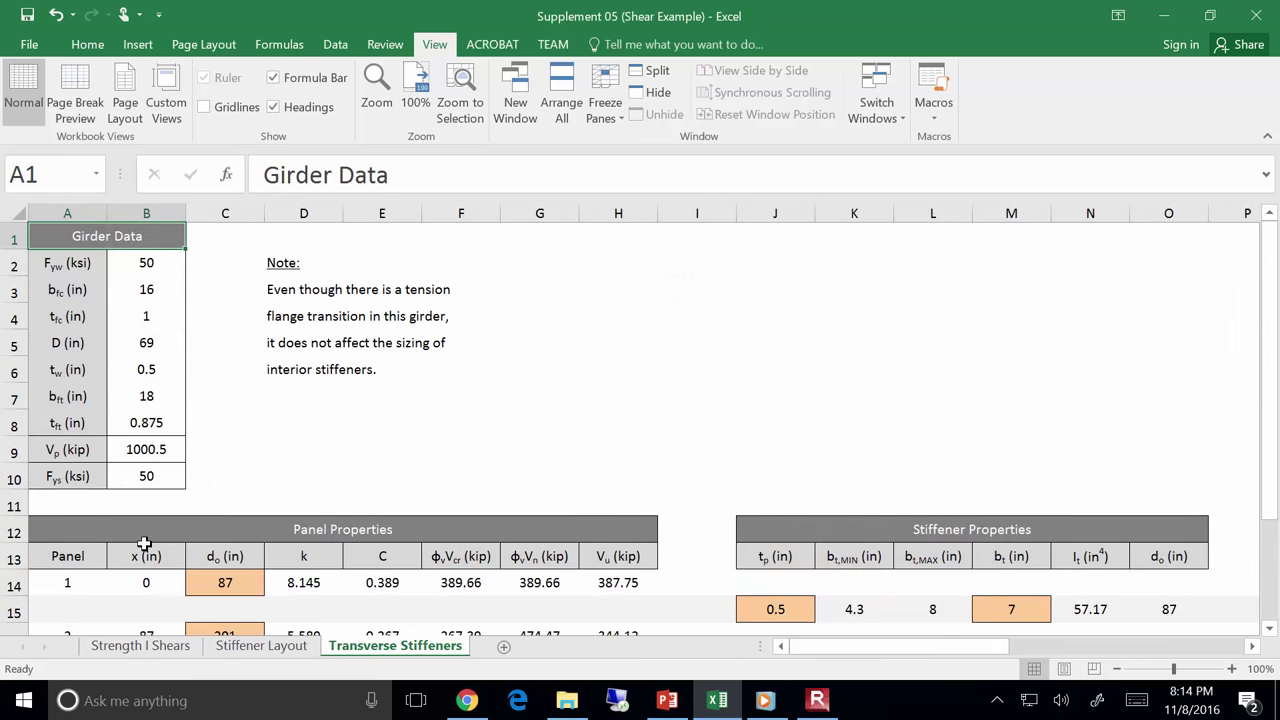
{"action": "scroll", "coordinate": [176, 537], "scroll_direction": "down", "scroll_amount": 4}
{"action": "scroll", "coordinate": [57, 423], "scroll_direction": "up", "scroll_amount": 2}
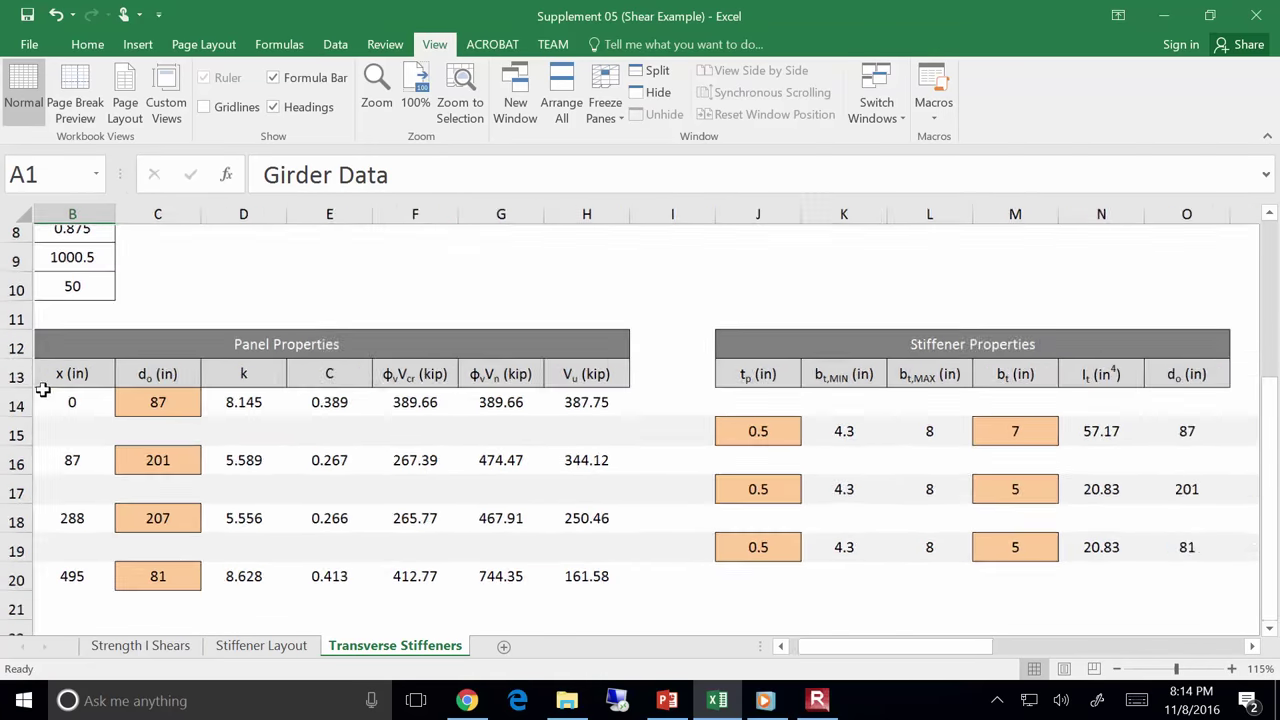
{"action": "left_click_drag", "start_coordinate": [905, 646], "coordinate": [767, 648]}
{"action": "scroll", "coordinate": [300, 517], "scroll_direction": "down", "scroll_amount": 1}
{"action": "left_click", "coordinate": [96, 320]}
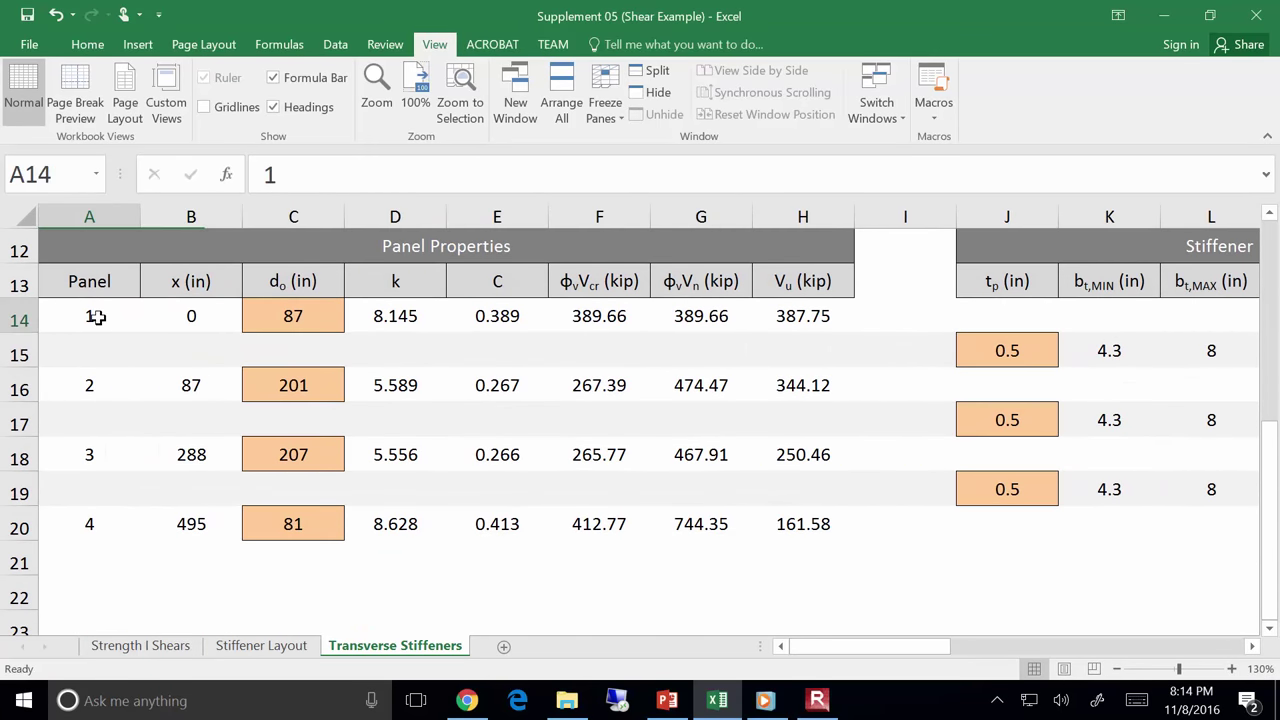
{"action": "left_click", "coordinate": [92, 388]}
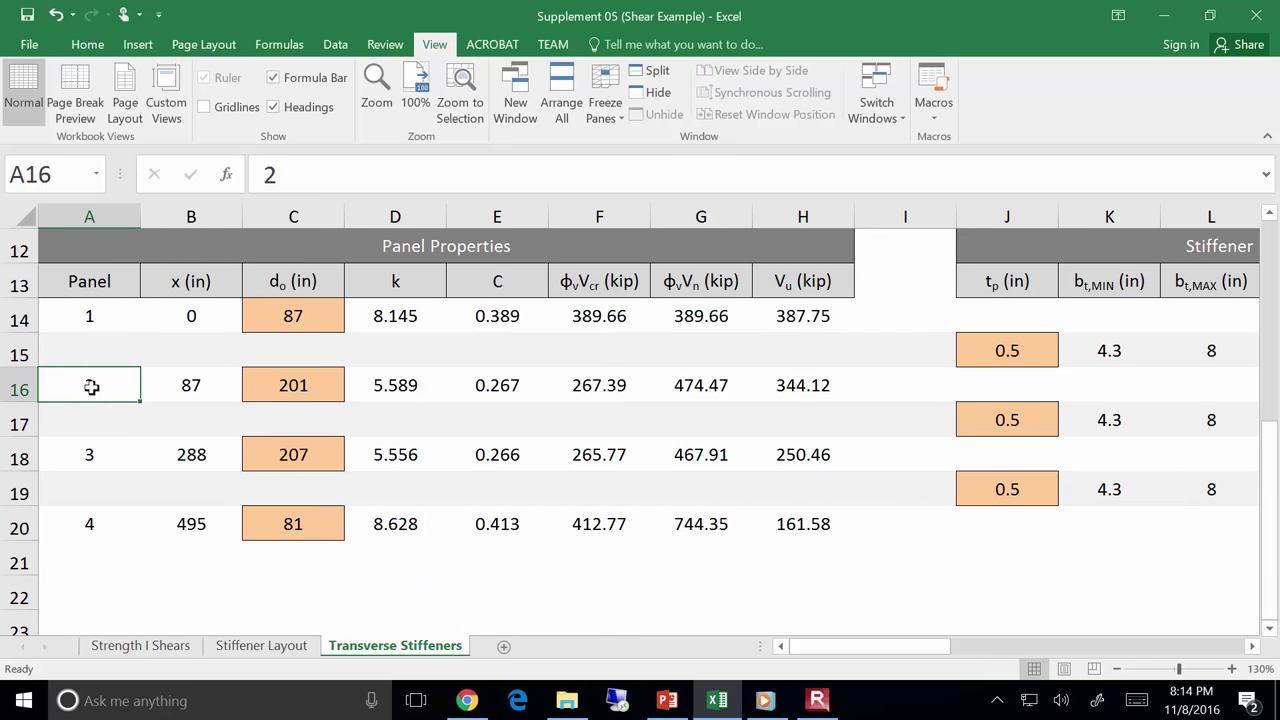
{"action": "left_click", "coordinate": [95, 450]}
{"action": "left_click", "coordinate": [94, 531]}
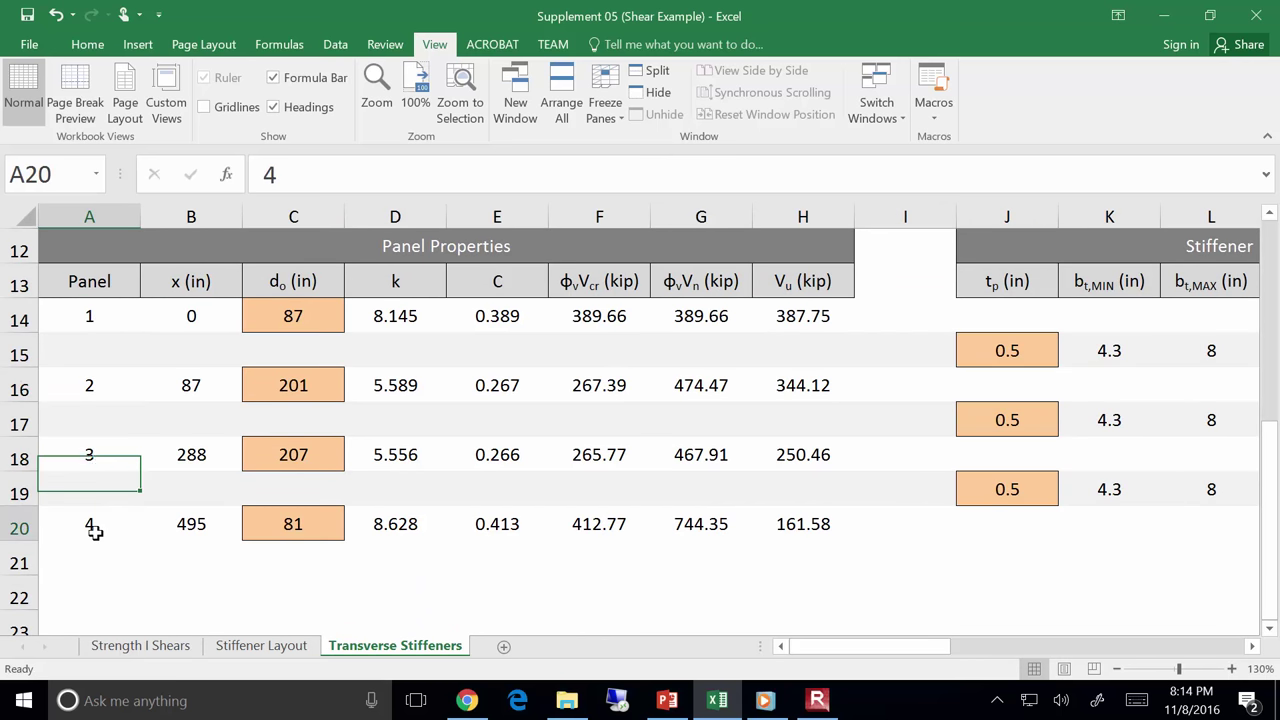
{"action": "left_click_drag", "start_coordinate": [300, 310], "coordinate": [306, 526]}
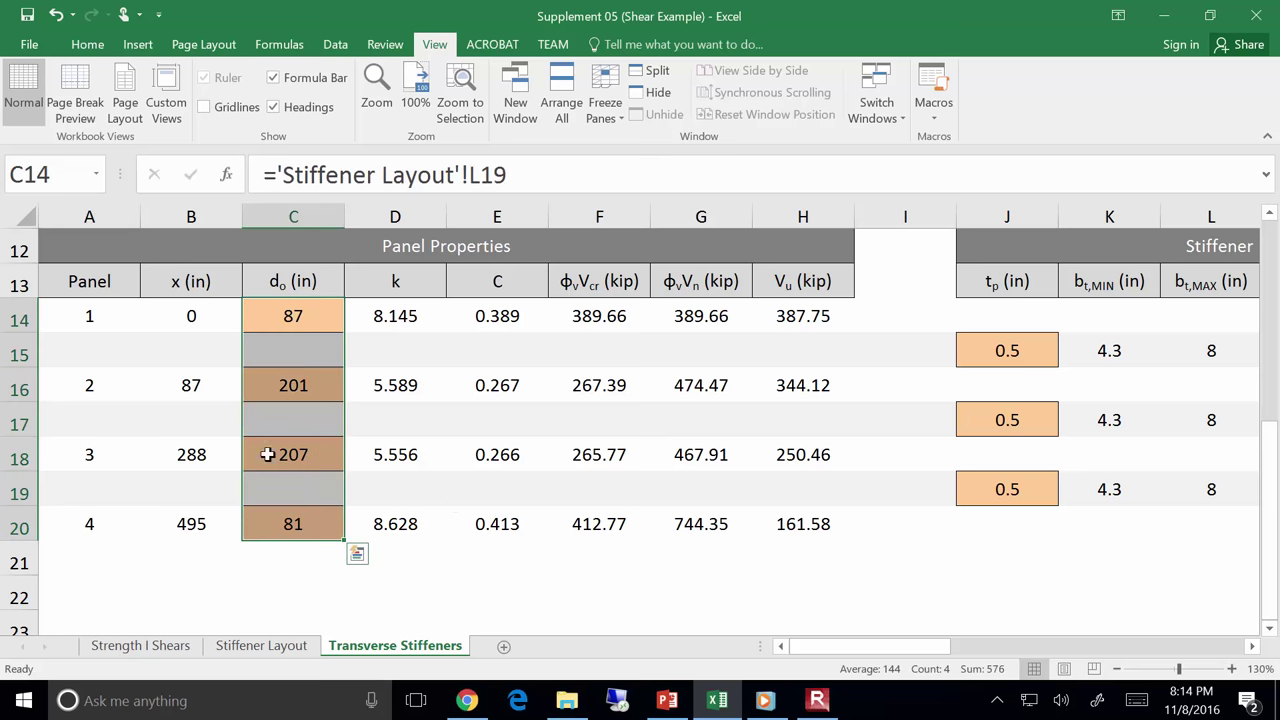
Compare the first two panels with the design summary slide in PowerPoint, then return to the Excel workbook.
{"action": "left_click", "coordinate": [92, 310]}
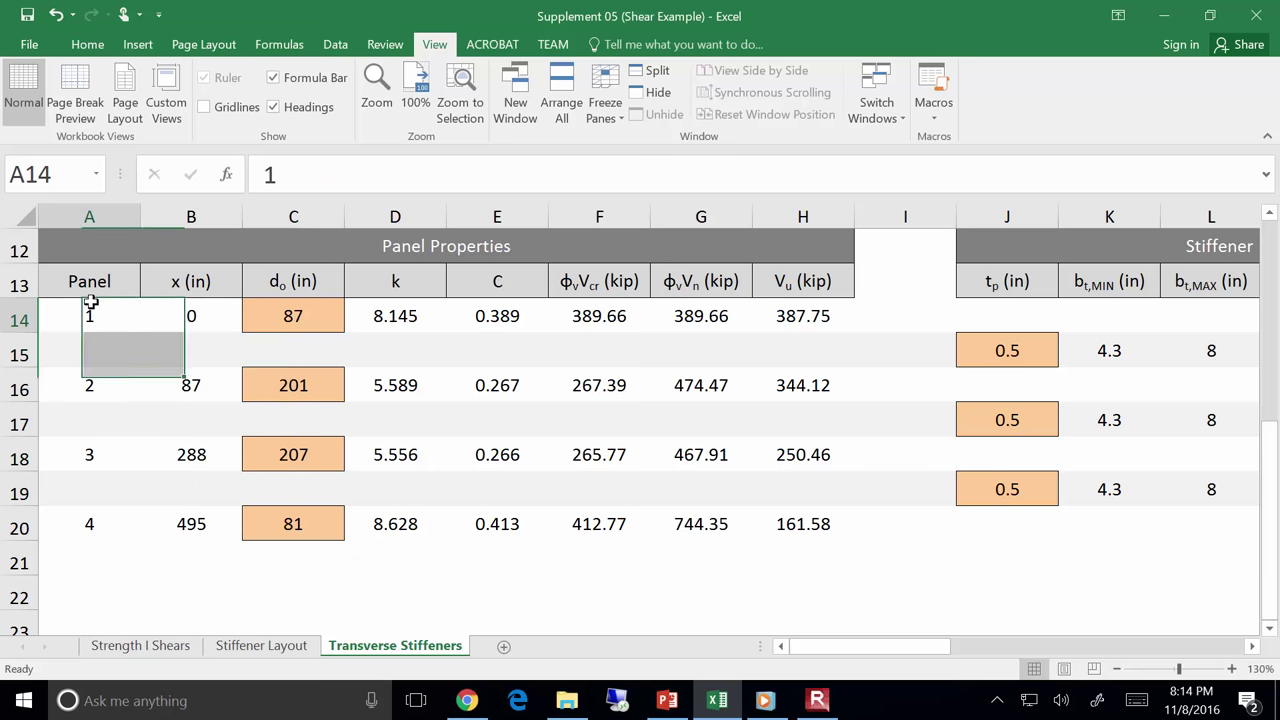
{"action": "left_click", "coordinate": [86, 389]}
{"action": "left_click", "coordinate": [681, 704]}
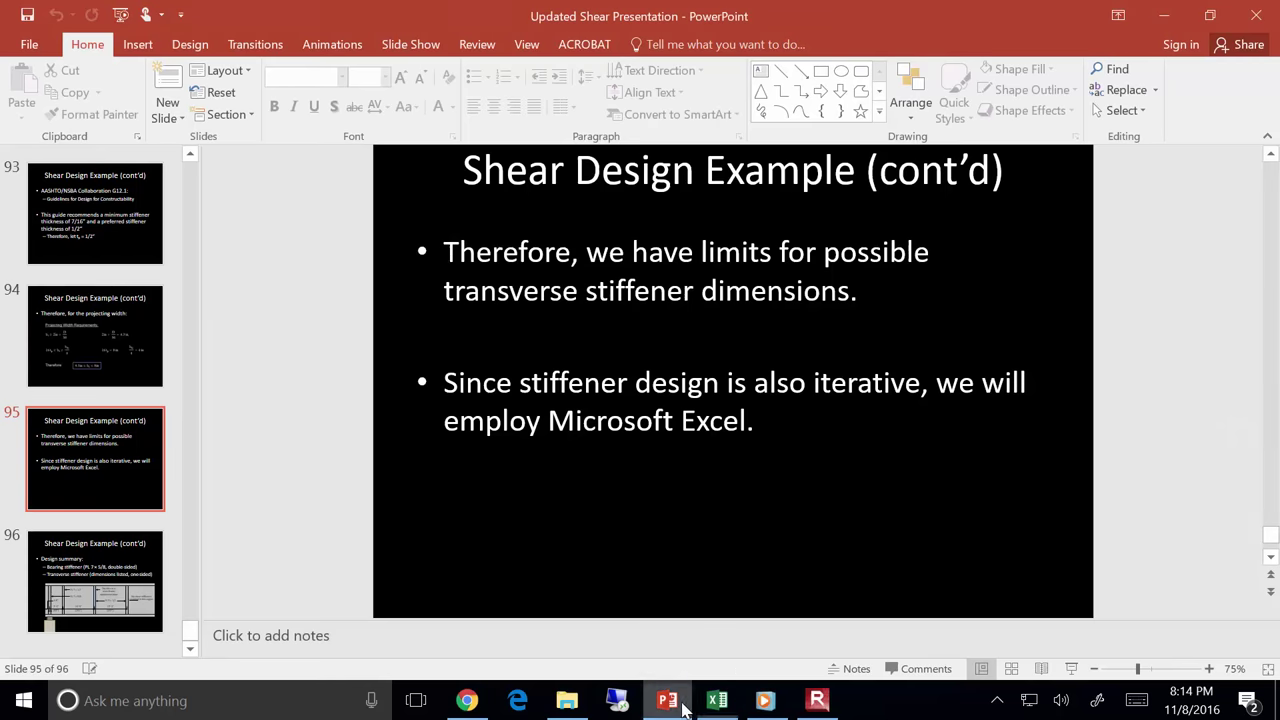
{"action": "scroll", "coordinate": [680, 534], "scroll_direction": "down", "scroll_amount": 1}
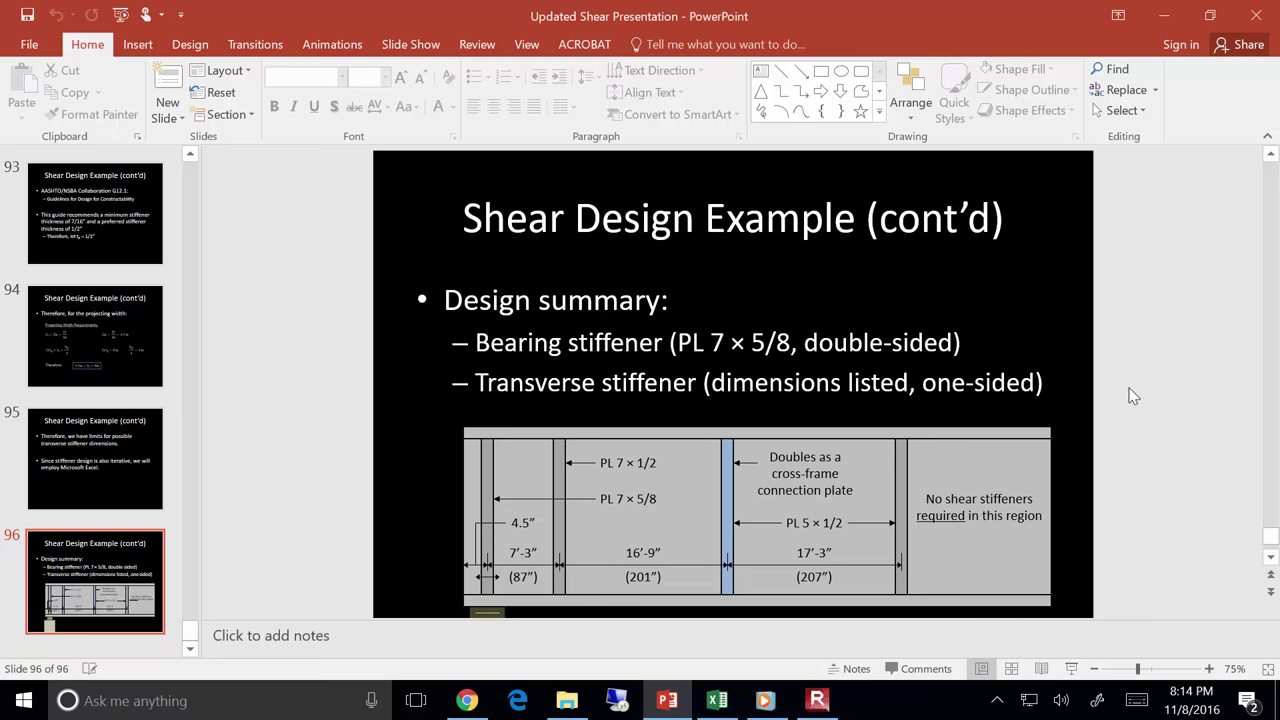
{"action": "left_click", "coordinate": [714, 701]}
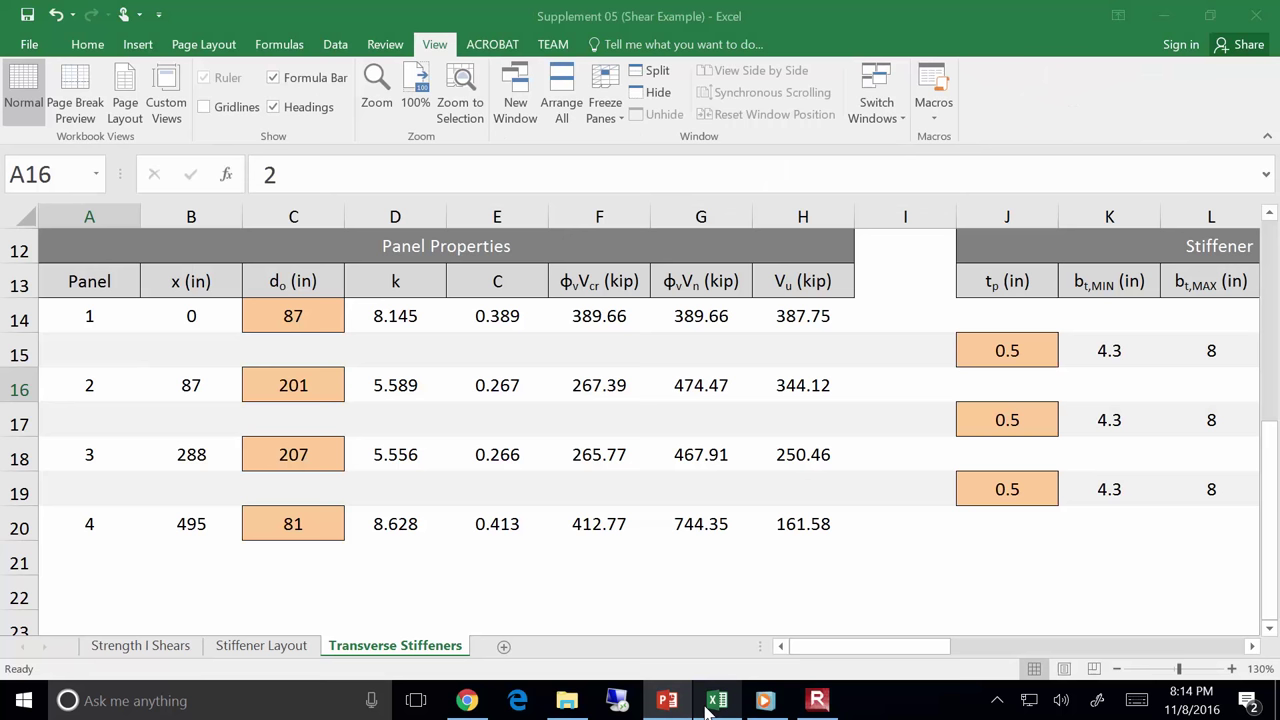
Clear the chosen stiffener widths bt from M15:M19 in the Stiffener Properties table.
{"action": "left_click", "coordinate": [22, 350]}
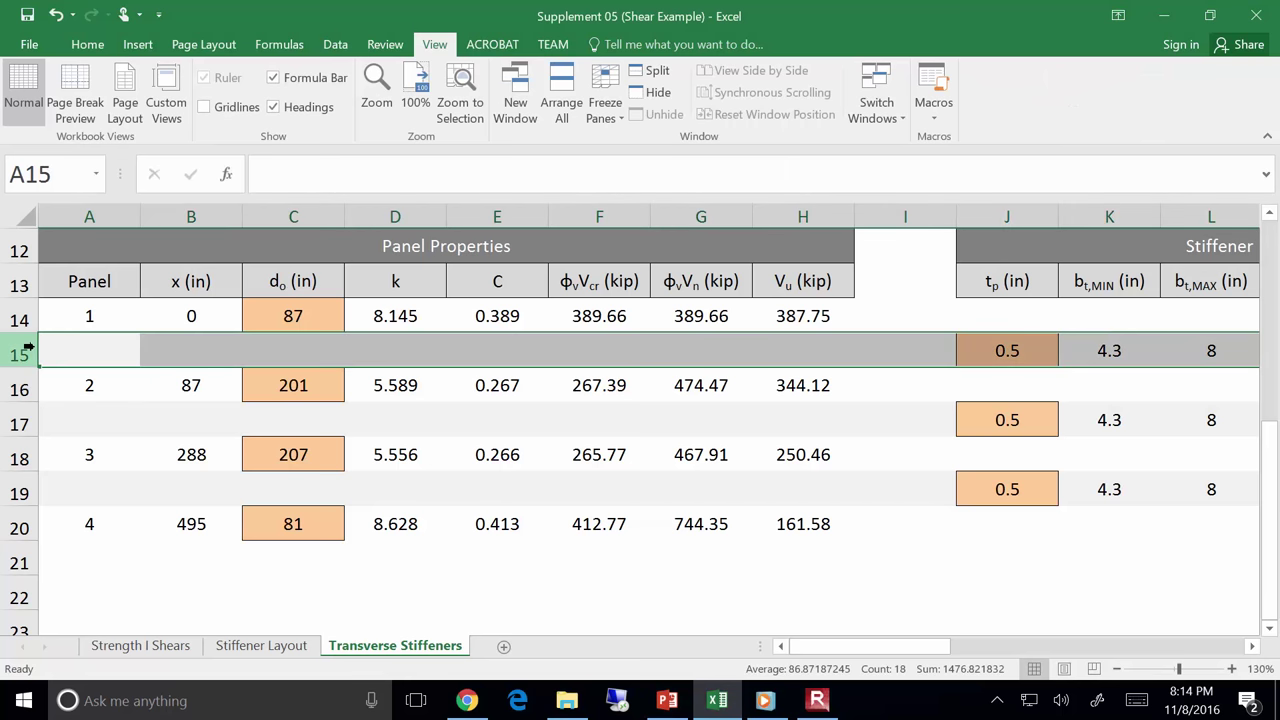
{"action": "left_click", "coordinate": [906, 652]}
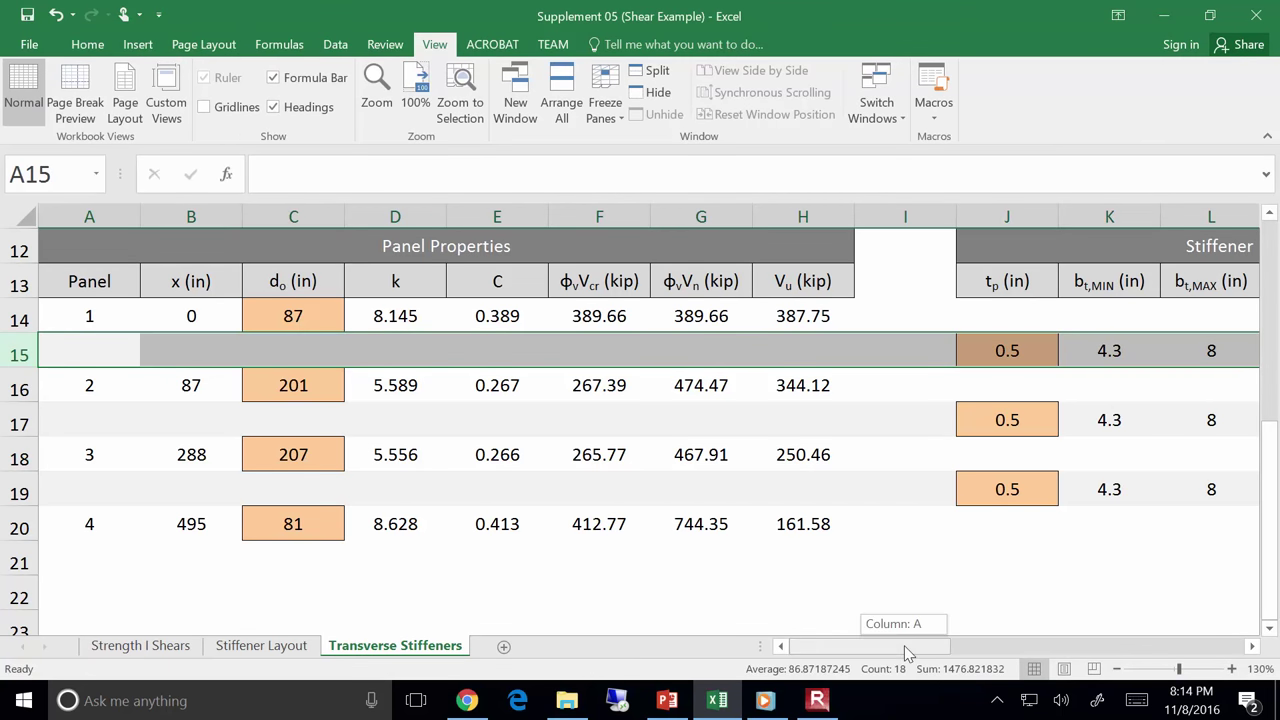
{"action": "left_click_drag", "start_coordinate": [906, 652], "coordinate": [962, 652]}
{"action": "left_click_drag", "start_coordinate": [917, 354], "coordinate": [917, 489]}
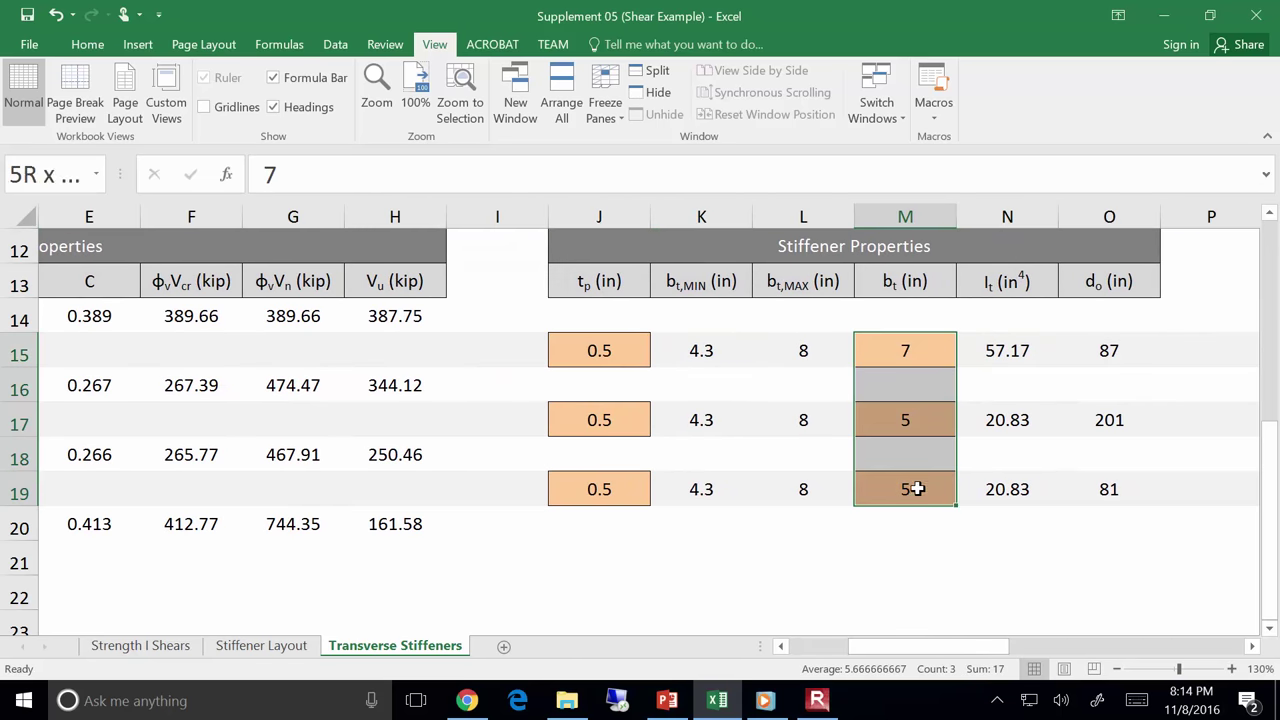
{"action": "key", "text": "Delete"}
Review the first stiffener's thickness in J15 and the minimum and maximum width formulas in K15 and L15.
{"action": "left_click", "coordinate": [625, 352]}
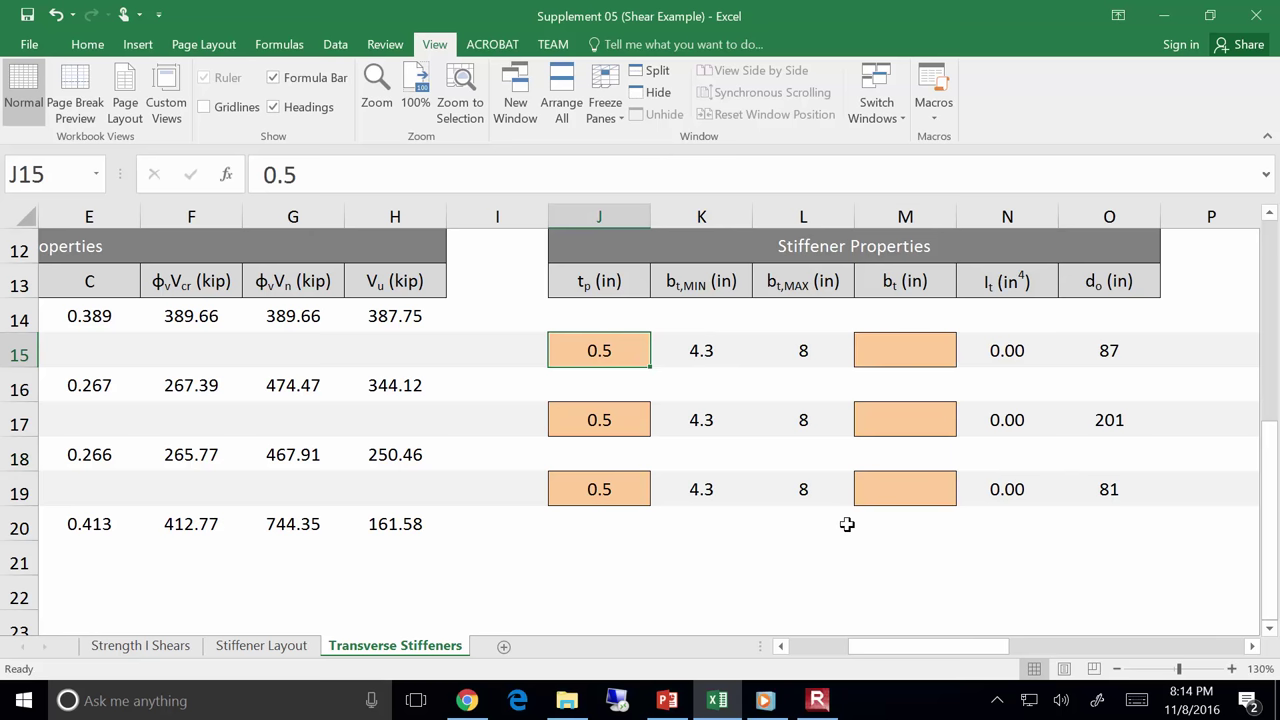
{"action": "left_click", "coordinate": [703, 353]}
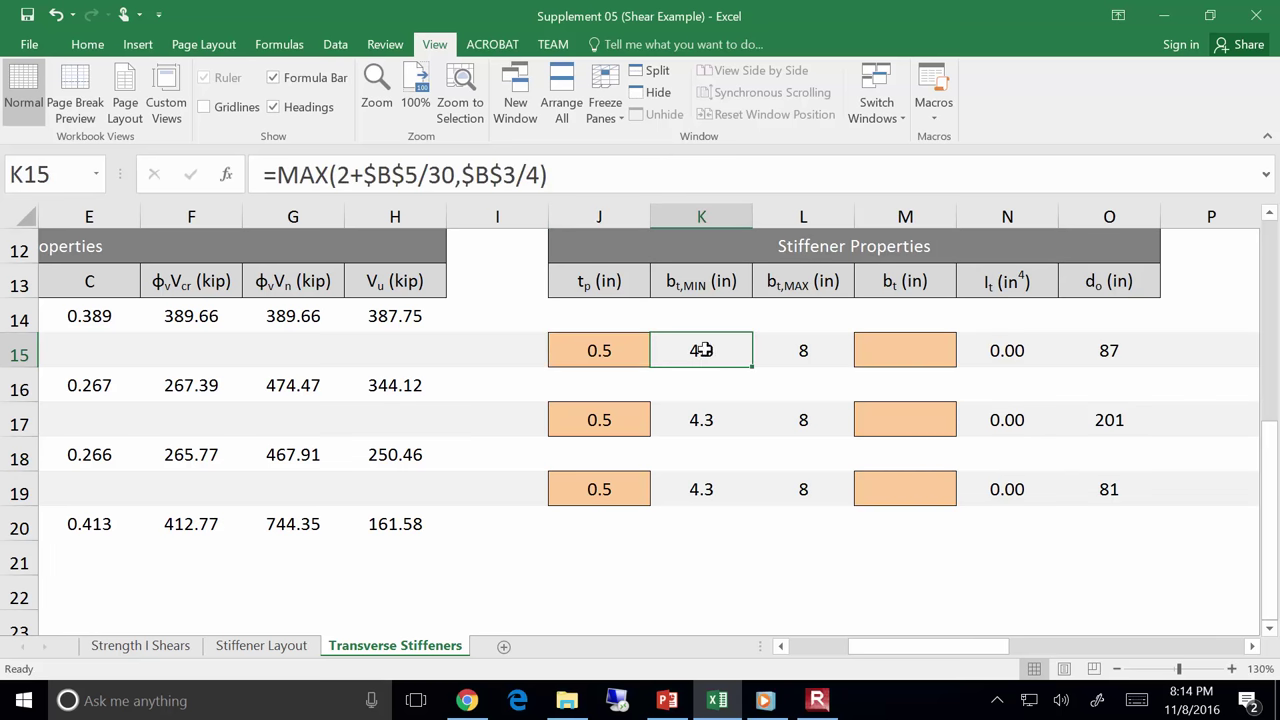
{"action": "left_click", "coordinate": [822, 349]}
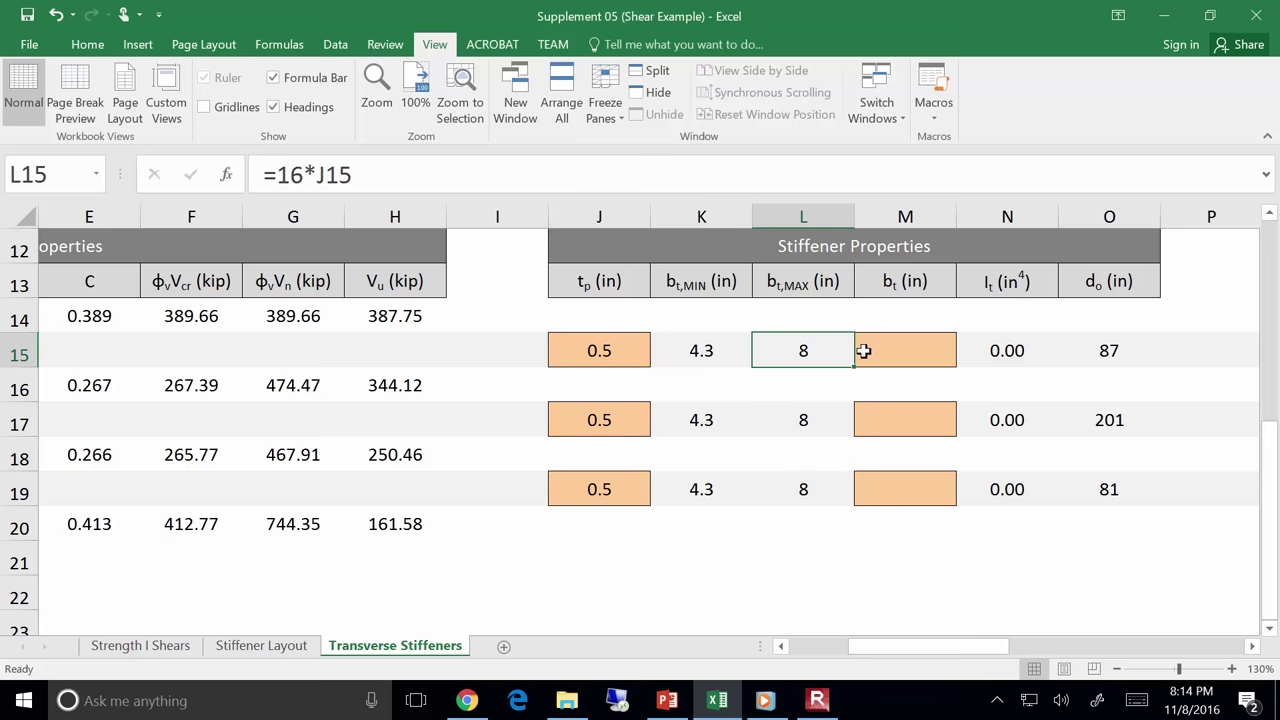
Set the first stiffener's width bt in M15 to 5 in and inspect the moment of inertia formula in N15.
{"action": "left_click", "coordinate": [921, 348]}
{"action": "type", "text": "5"}
{"action": "key", "text": "Return"}
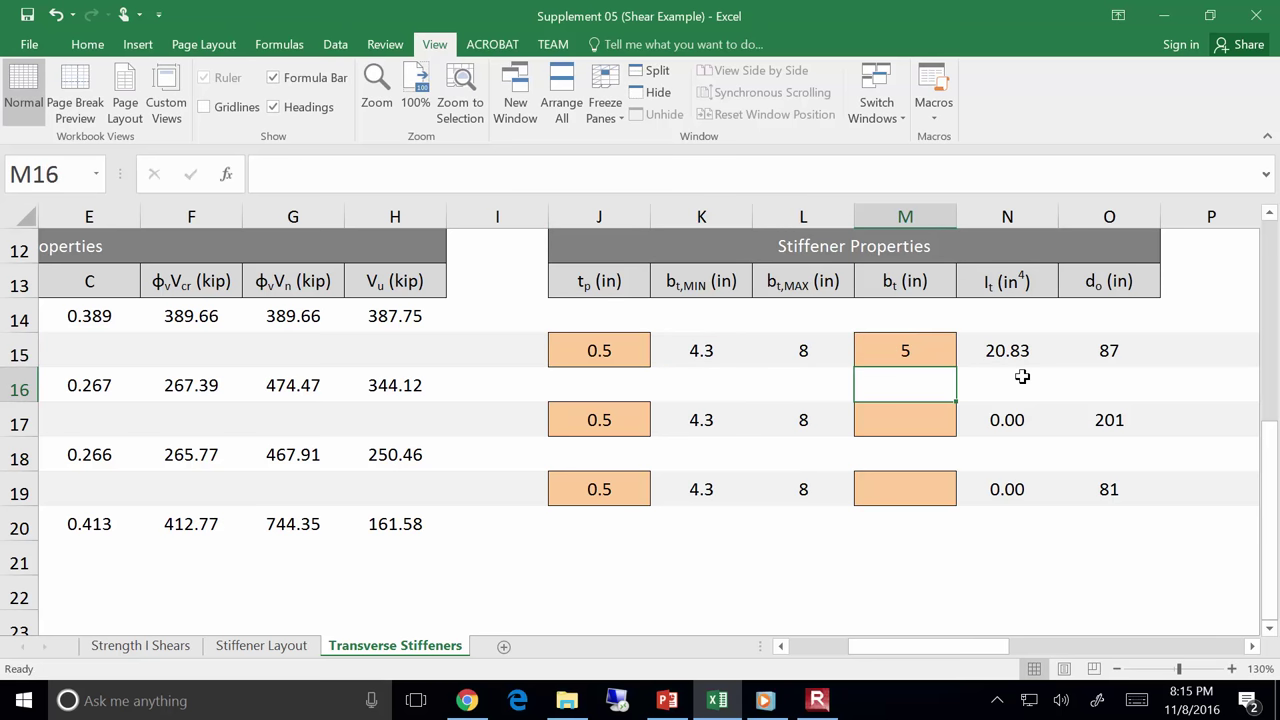
{"action": "left_click", "coordinate": [943, 340]}
{"action": "left_click", "coordinate": [1025, 343]}
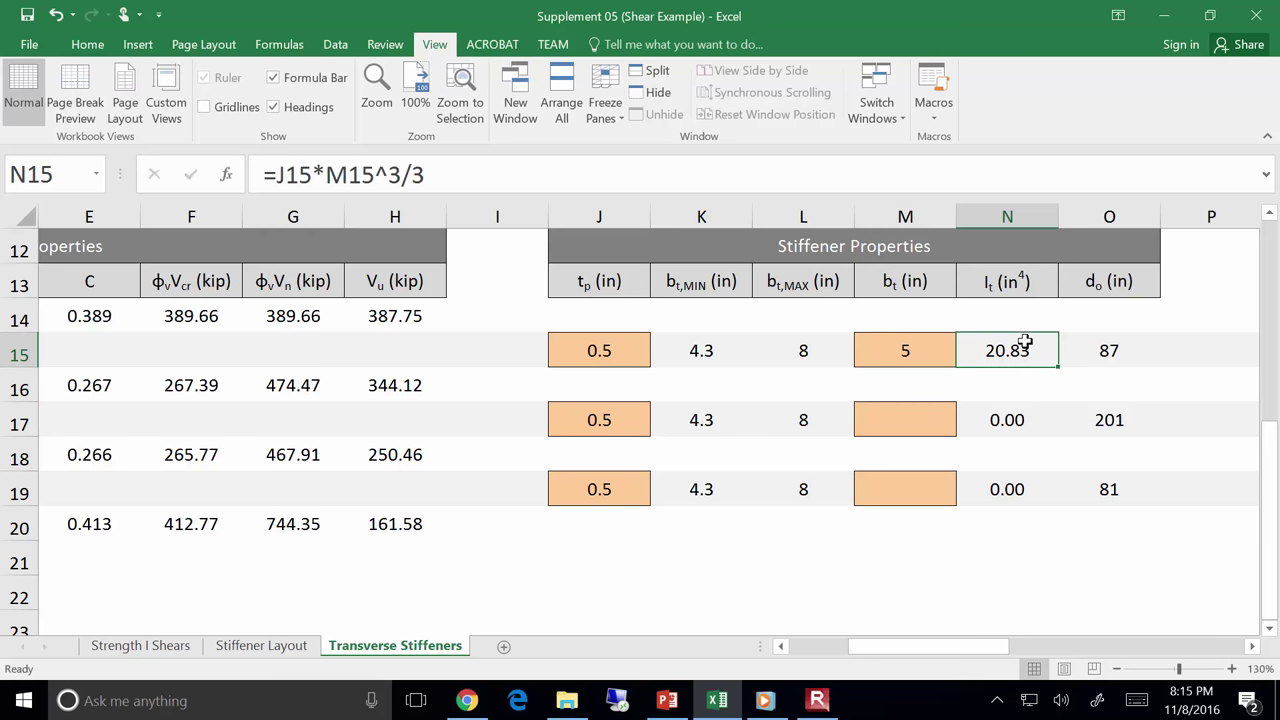
Inspect the first stiffener's panel spacing formula in O15 and bring up the limiting moment of inertia equations.
{"action": "left_click", "coordinate": [1117, 348]}
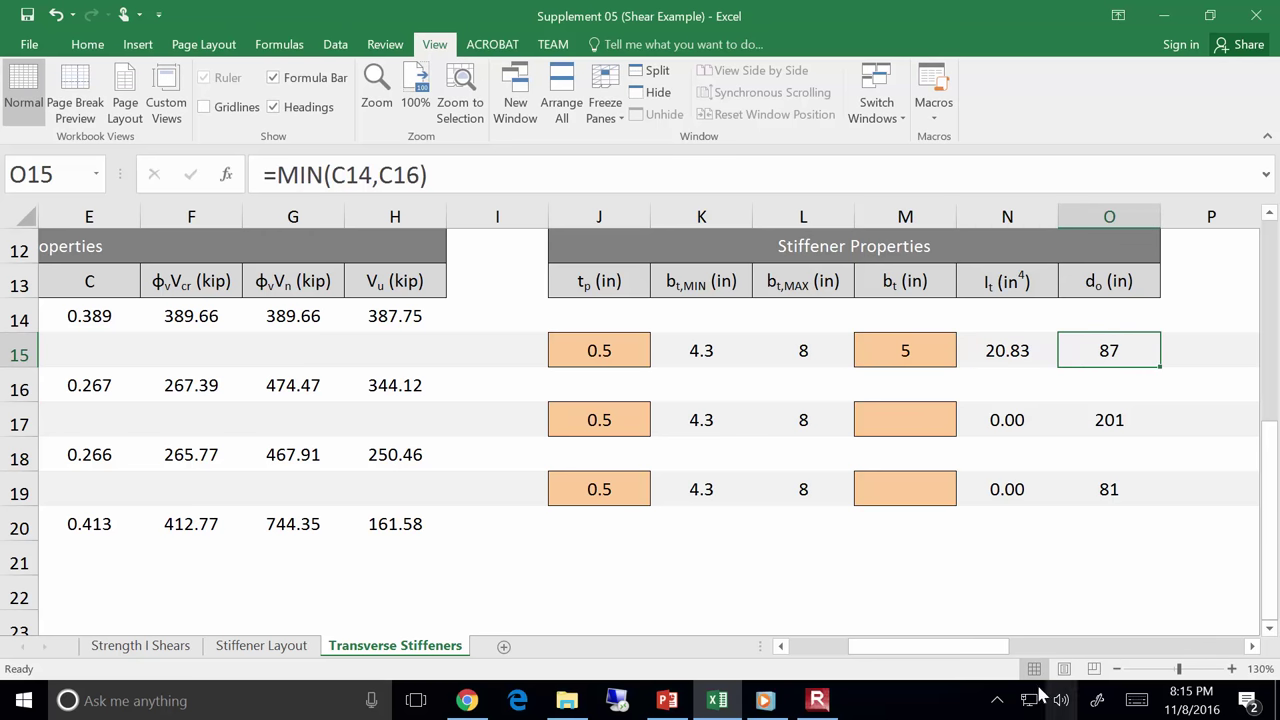
{"action": "left_click_drag", "start_coordinate": [993, 650], "coordinate": [1125, 650]}
{"action": "scroll", "coordinate": [1025, 549], "scroll_direction": "up", "scroll_amount": 1}
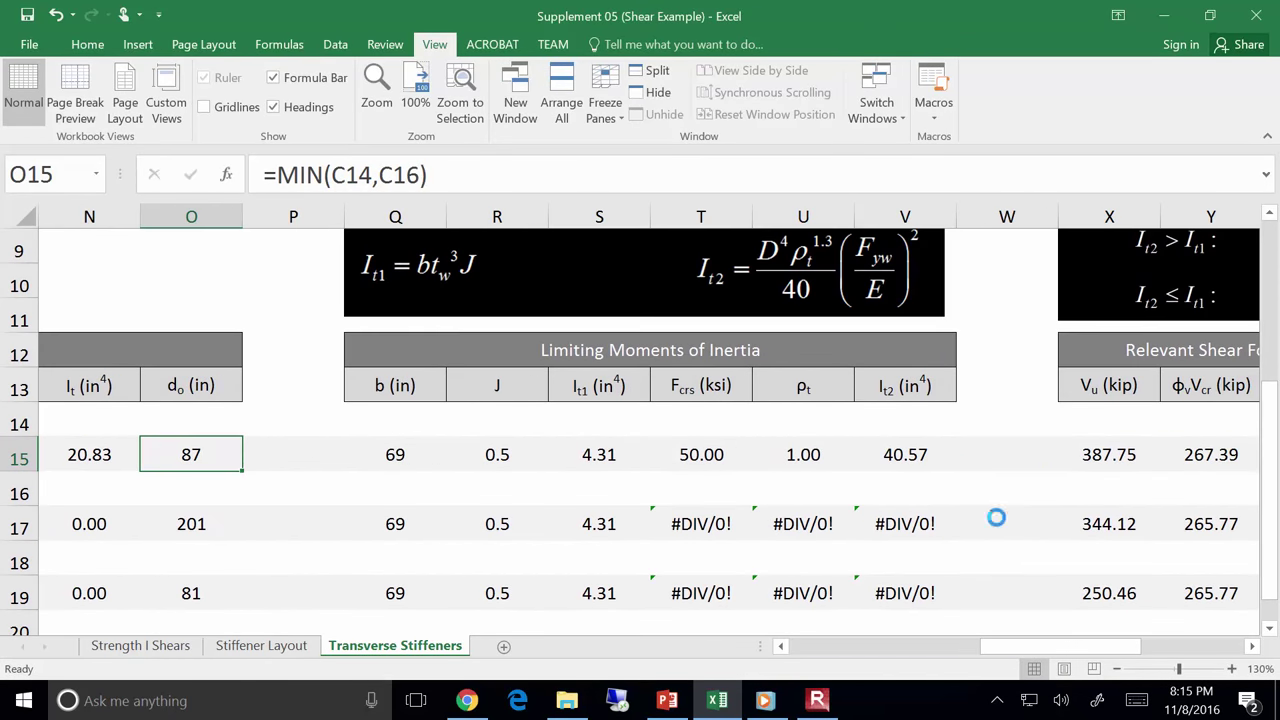
{"action": "scroll", "coordinate": [997, 517], "scroll_direction": "down", "scroll_amount": 1}
{"action": "scroll", "coordinate": [997, 517], "scroll_direction": "down", "scroll_amount": 2}
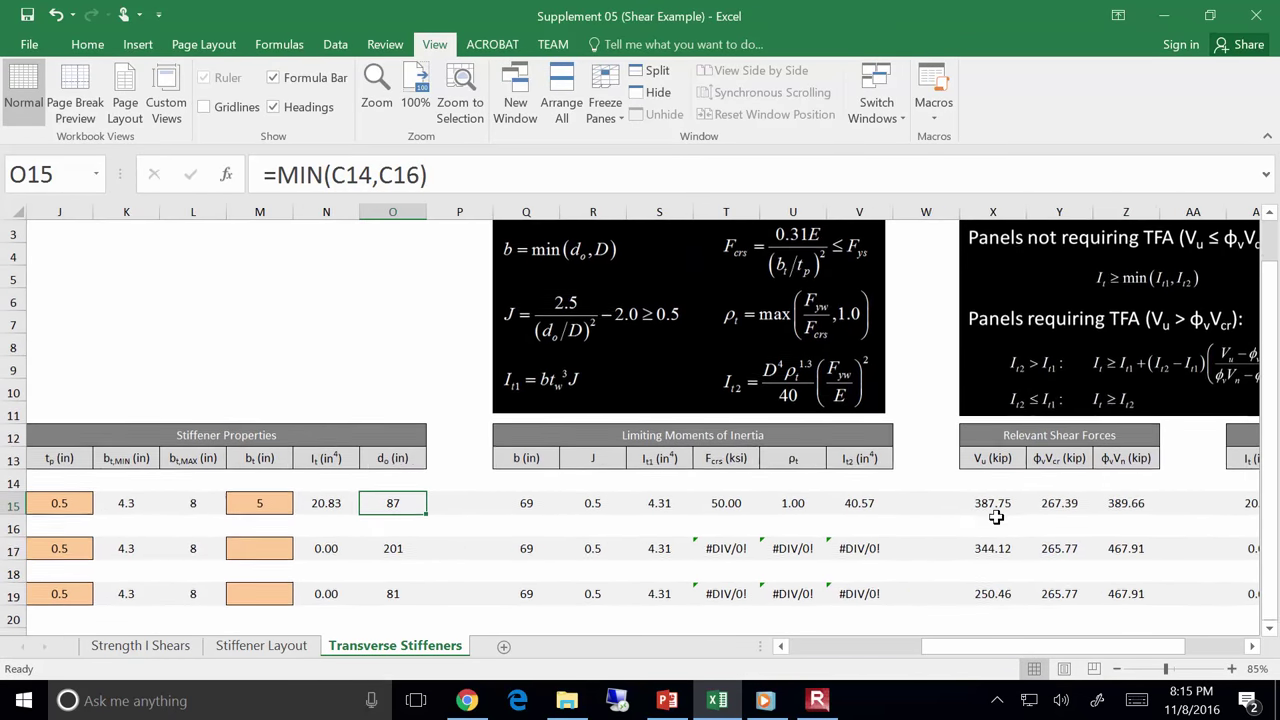
{"action": "scroll", "coordinate": [914, 511], "scroll_direction": "up", "scroll_amount": 1}
{"action": "left_click", "coordinate": [516, 280]}
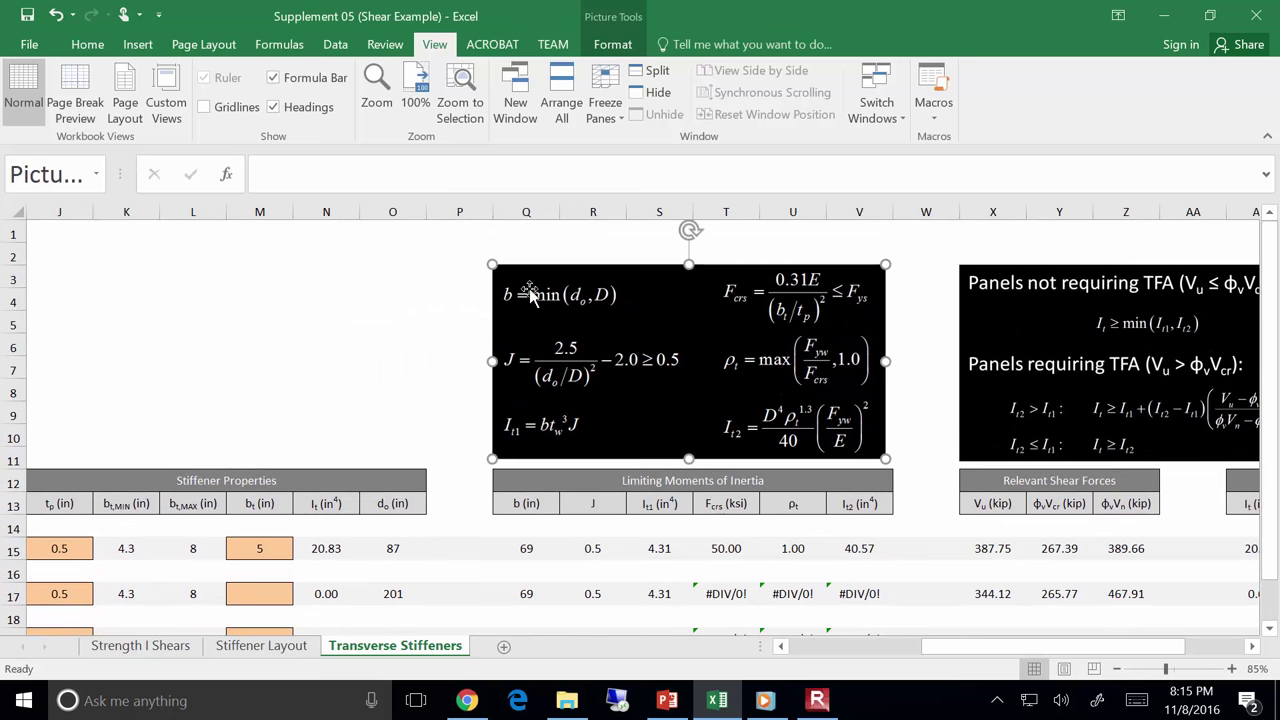
Compare the b and J formulas in Q15 and R15 with the equations pictured above the Limiting Moments of Inertia table.
{"action": "scroll", "coordinate": [613, 440], "scroll_direction": "down", "scroll_amount": 1}
{"action": "scroll", "coordinate": [613, 440], "scroll_direction": "down", "scroll_amount": 1}
{"action": "left_click", "coordinate": [524, 479]}
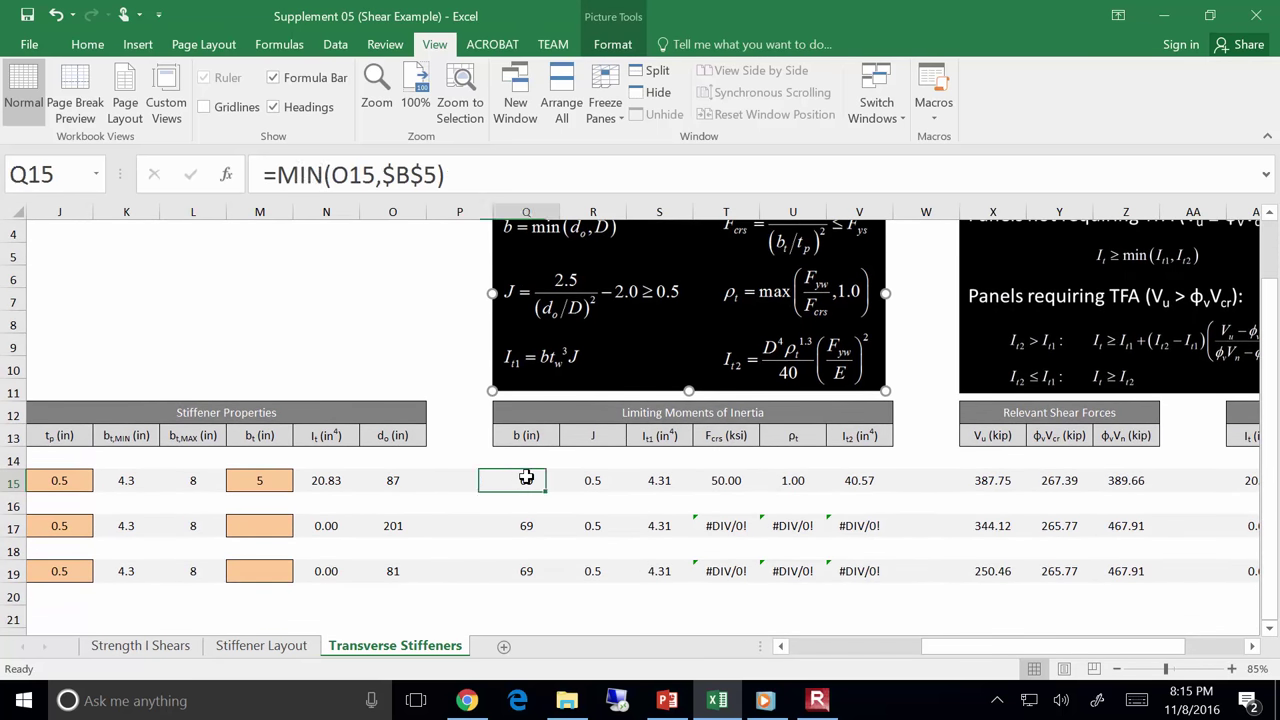
{"action": "left_click", "coordinate": [592, 480]}
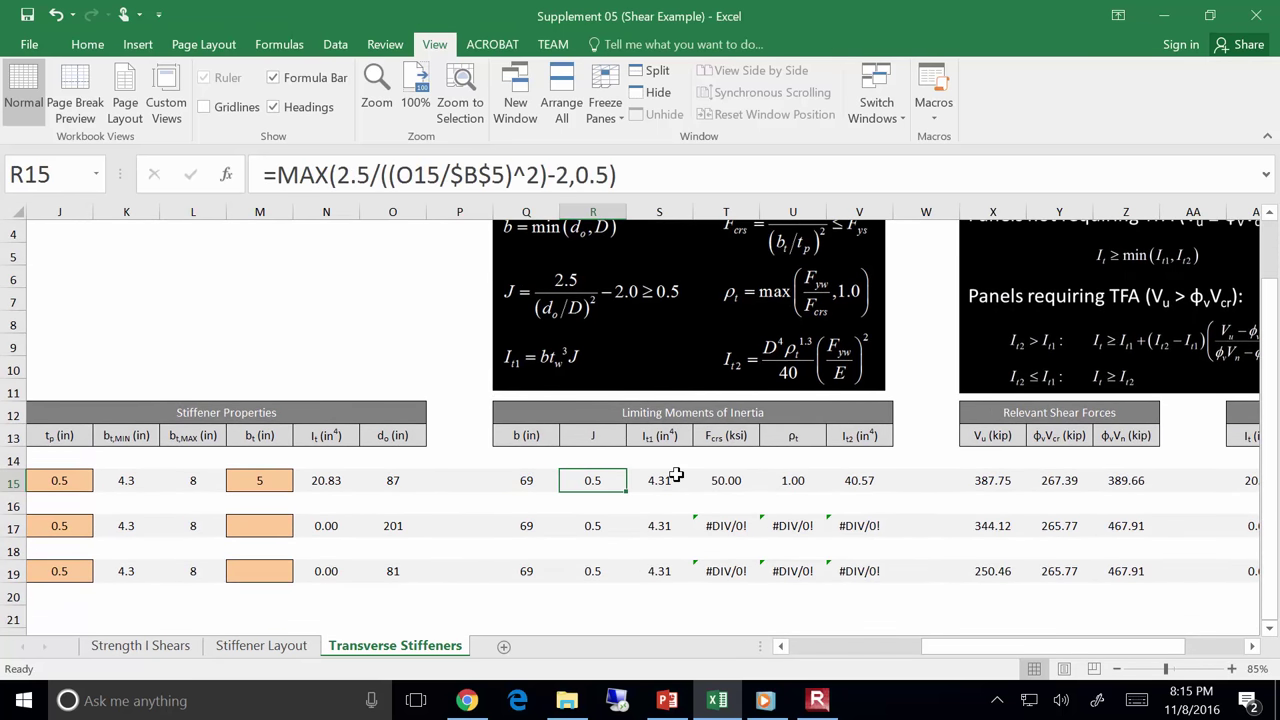
{"action": "scroll", "coordinate": [586, 371], "scroll_direction": "up", "scroll_amount": 1}
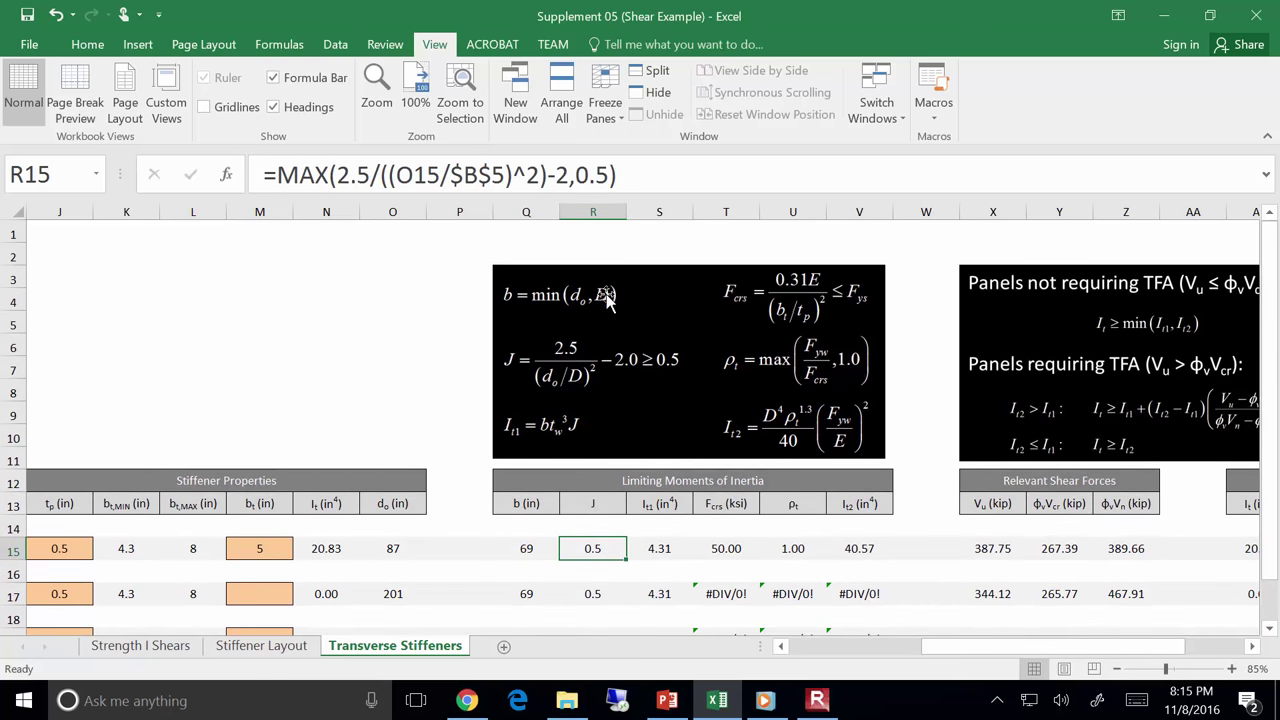
{"action": "left_click", "coordinate": [536, 543]}
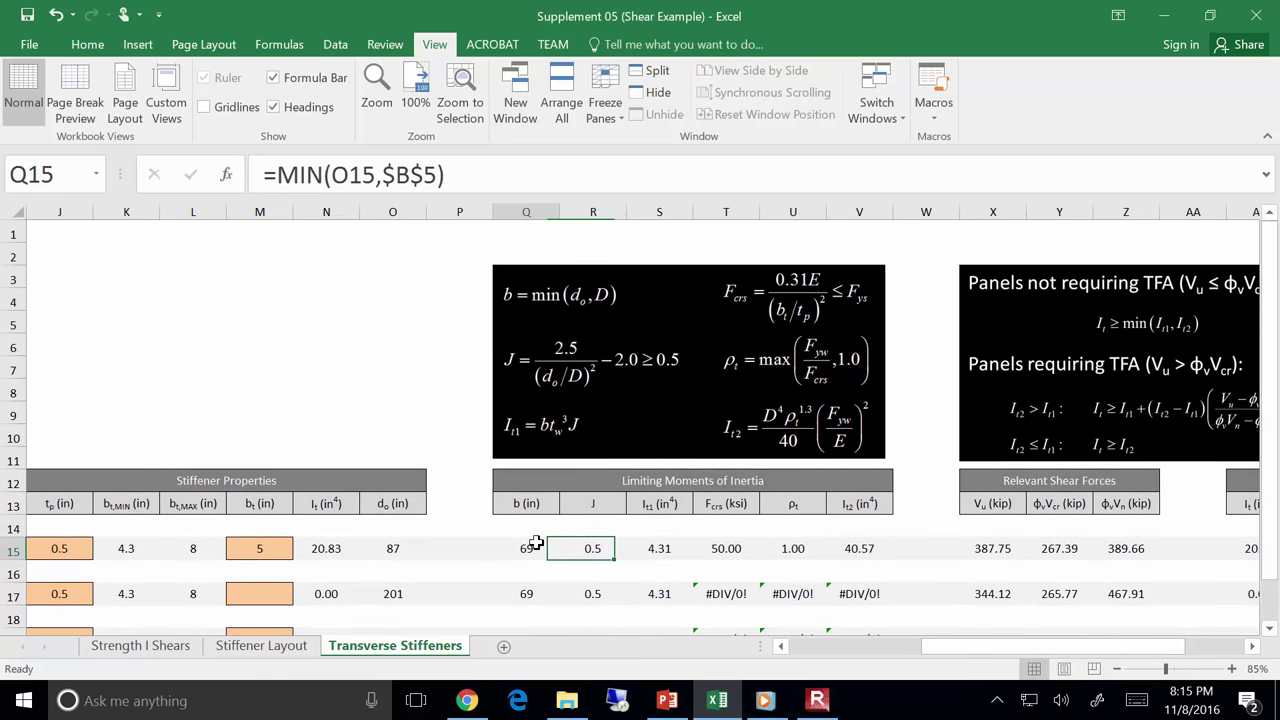
{"action": "left_click", "coordinate": [593, 555]}
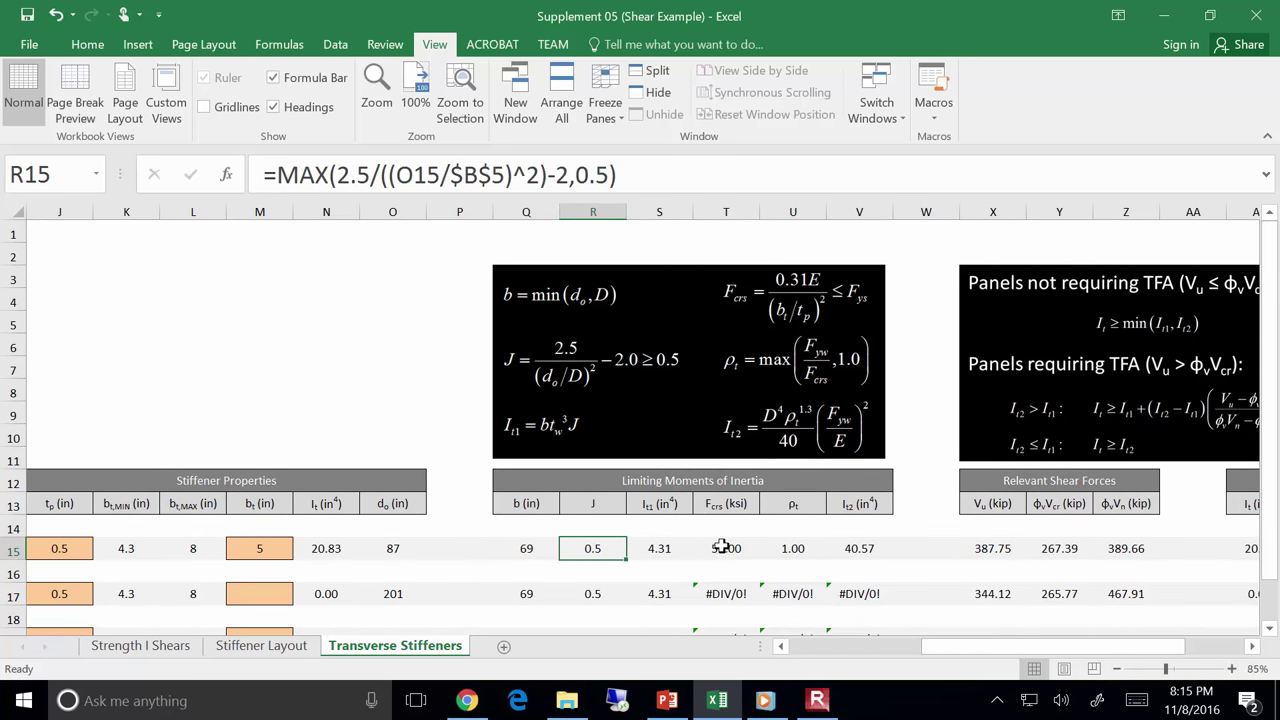
Inspect the first stiffener's It1, Fcrs, ρt and It2 formulas in S15 through V15.
{"action": "left_click", "coordinate": [672, 548]}
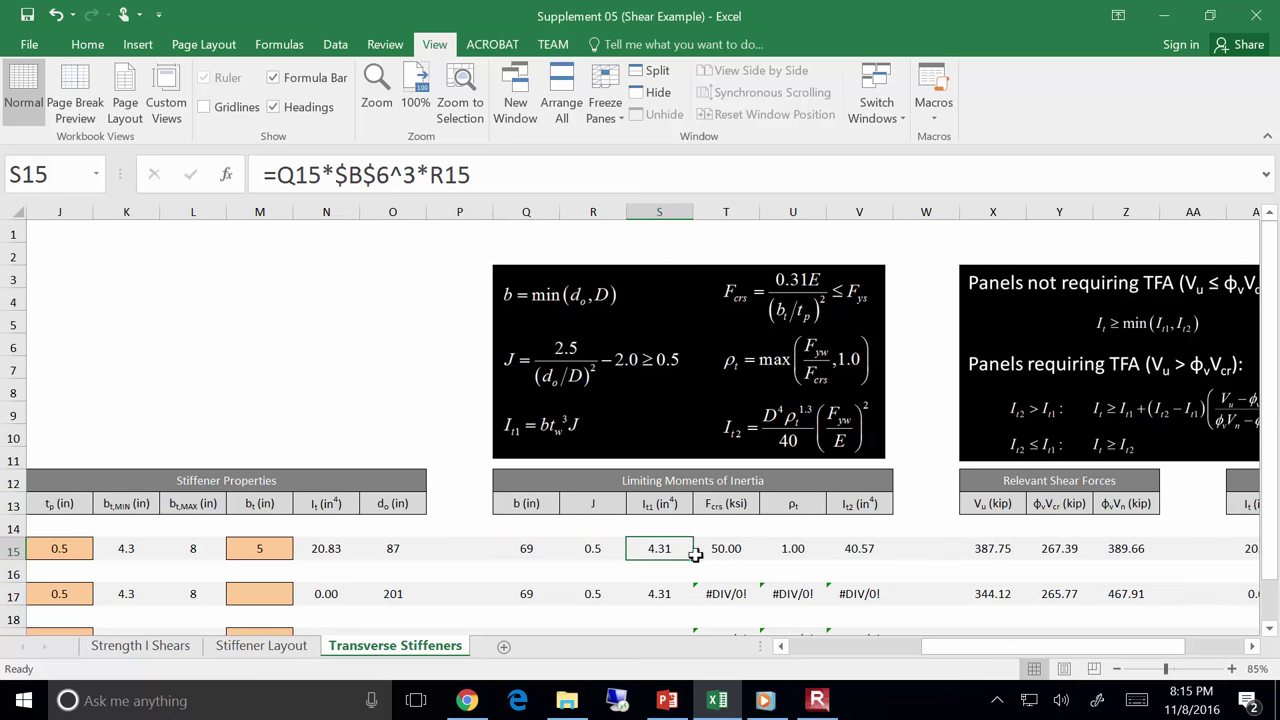
{"action": "left_click", "coordinate": [708, 553]}
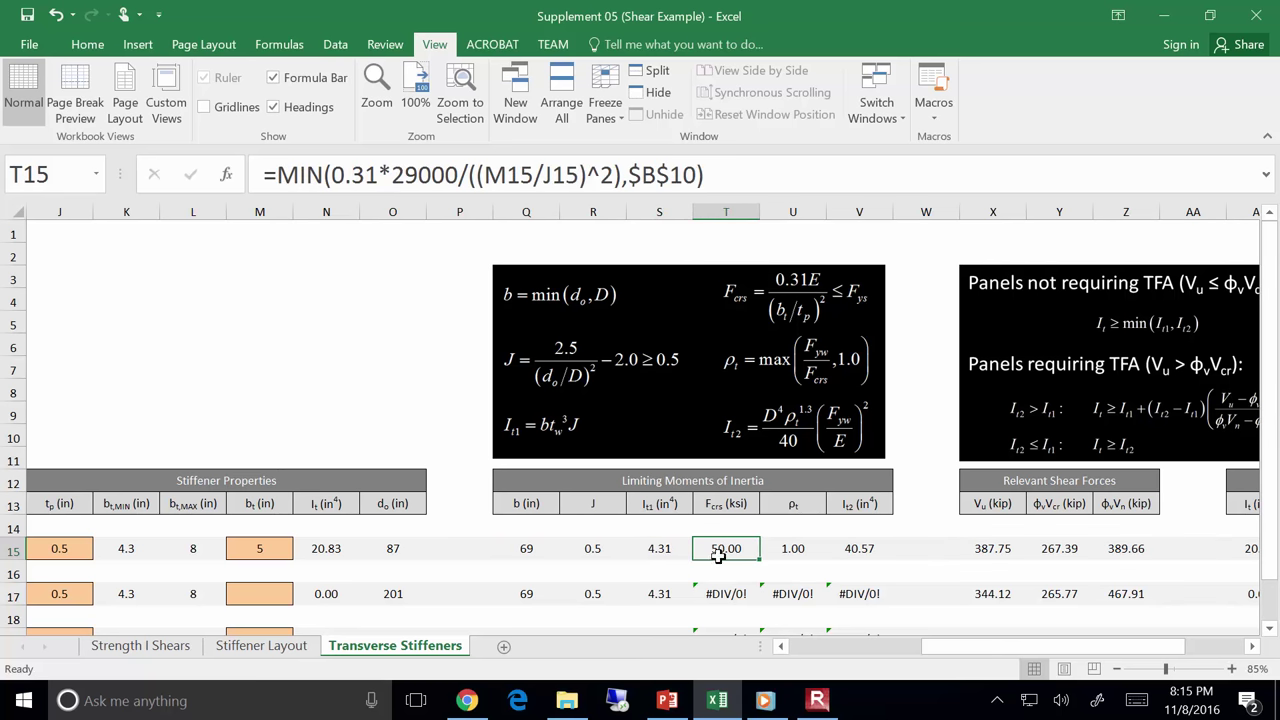
{"action": "left_click", "coordinate": [795, 545]}
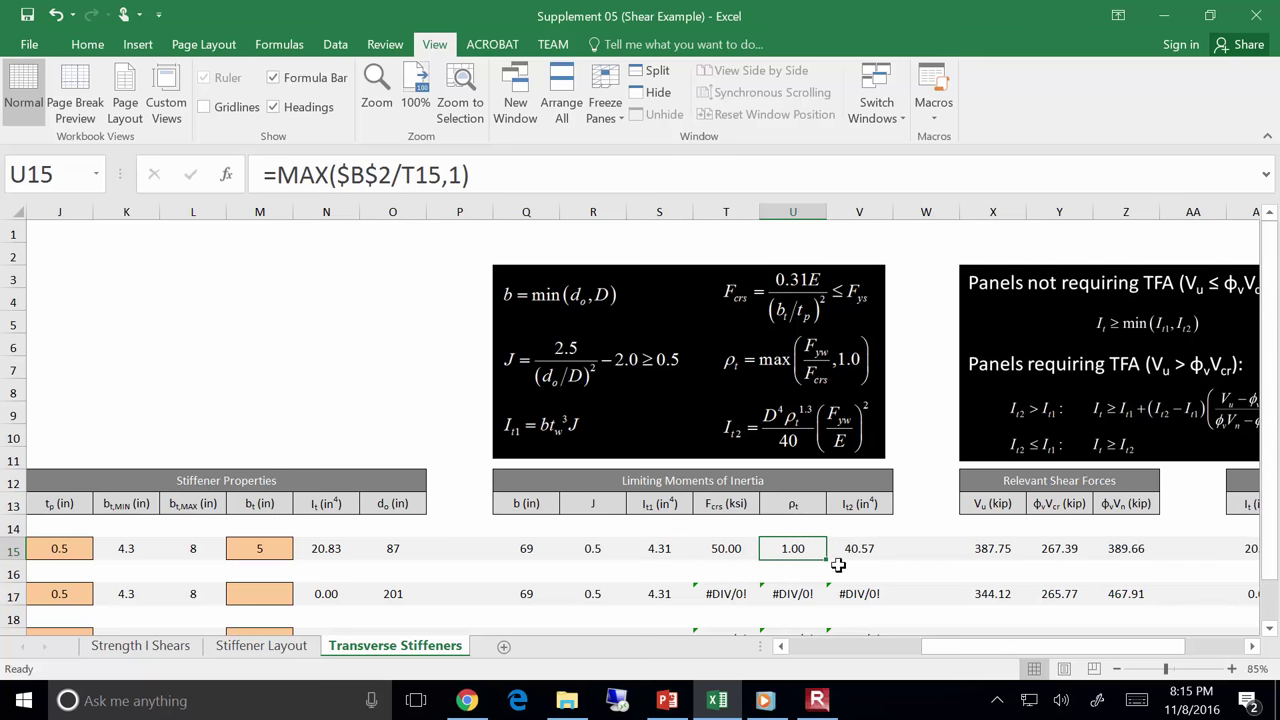
{"action": "left_click", "coordinate": [864, 550]}
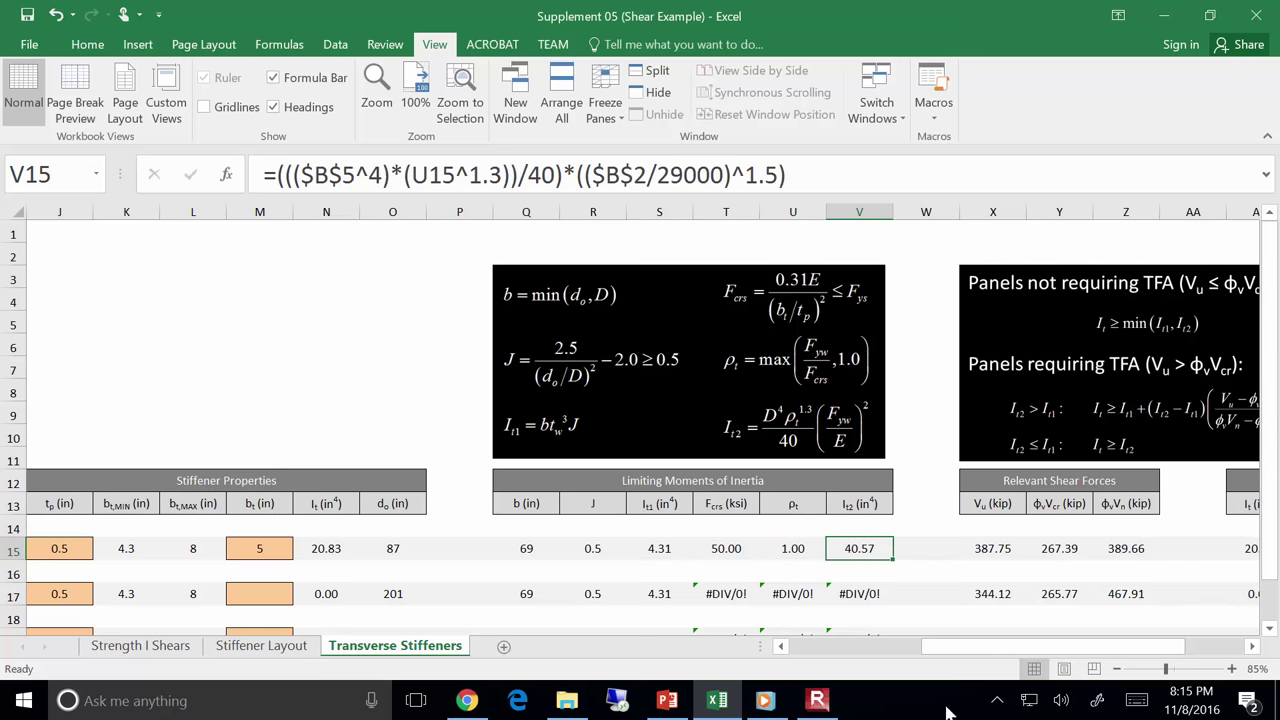
Inspect the Vu and φvVcr formulas in X15 and Y15 of the Relevant Shear Forces table.
{"action": "left_click_drag", "start_coordinate": [975, 648], "coordinate": [1062, 652]}
{"action": "left_click", "coordinate": [714, 545]}
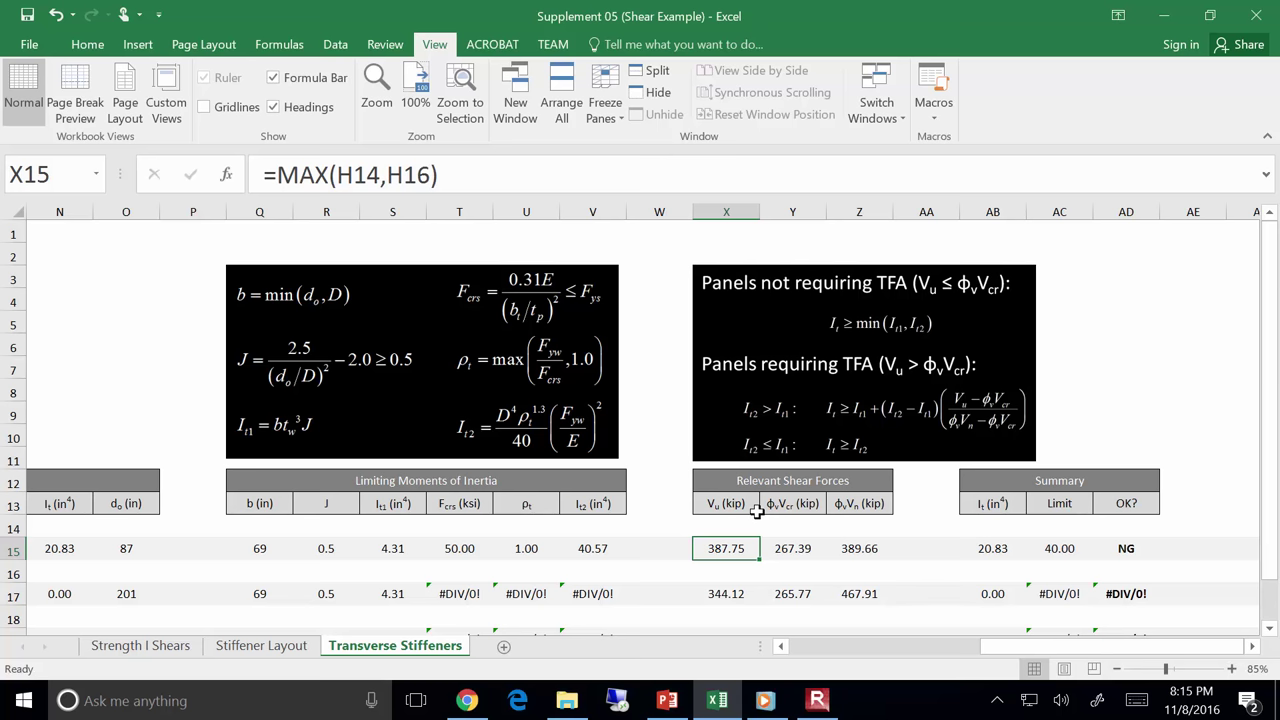
{"action": "key", "text": "Right"}
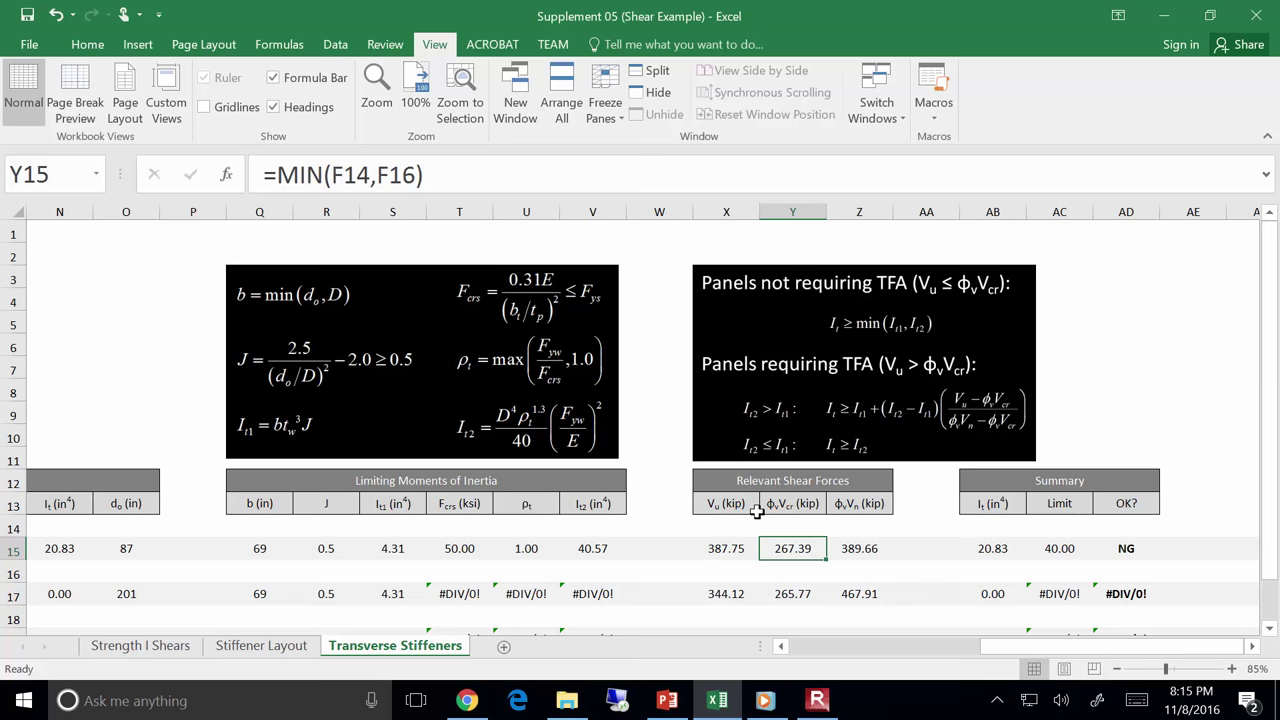
{"action": "left_click", "coordinate": [566, 165]}
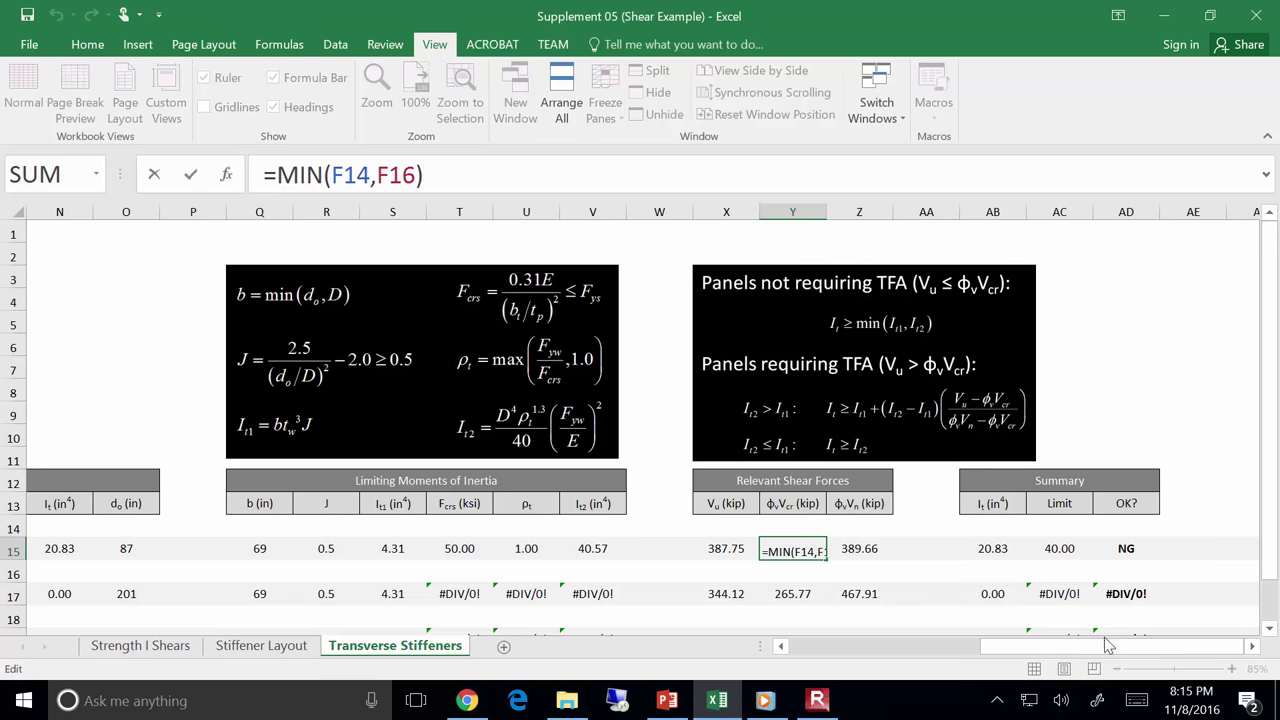
Close the Y15 formula and examine panel 1's C and φvVcr formulas in E14 and F14.
{"action": "left_click_drag", "start_coordinate": [1094, 650], "coordinate": [904, 648]}
{"action": "key", "text": "Return"}
{"action": "left_click_drag", "start_coordinate": [1005, 648], "coordinate": [901, 648]}
{"action": "left_click", "coordinate": [335, 528]}
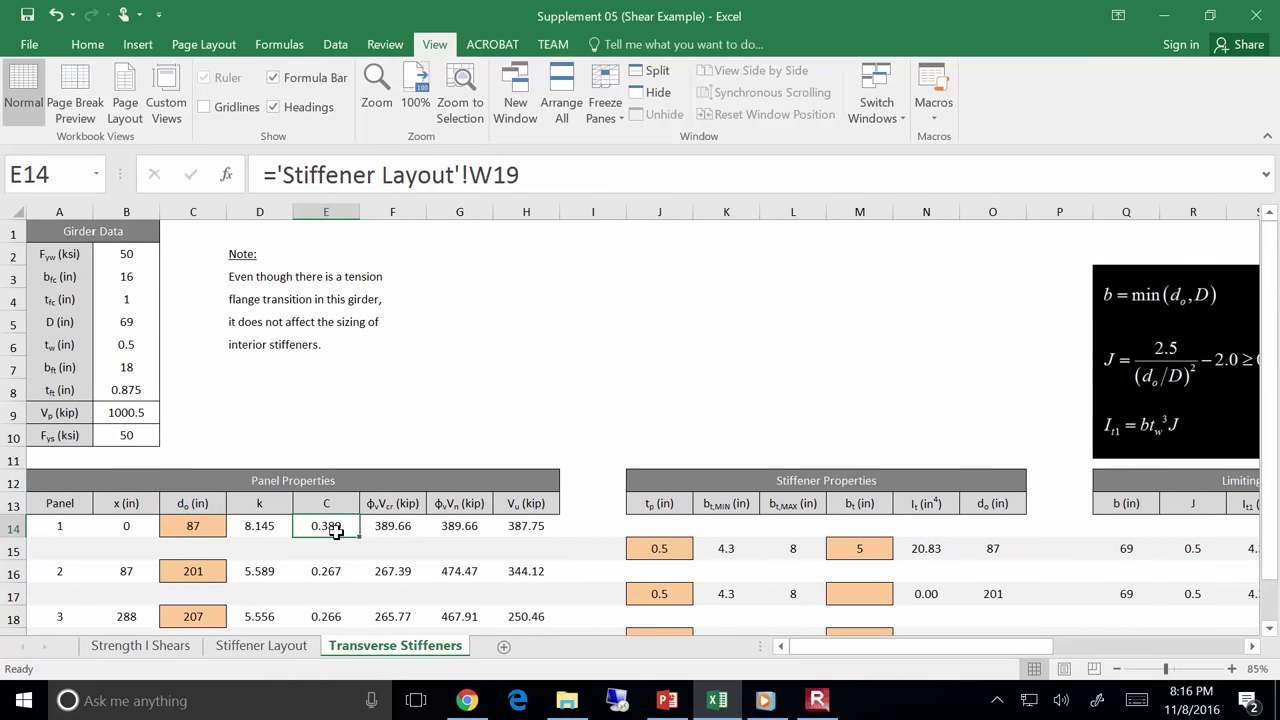
{"action": "left_click", "coordinate": [390, 527]}
Inspect the first stiffener's φvVn formula in Z15 of the Relevant Shear Forces table.
{"action": "left_click_drag", "start_coordinate": [866, 643], "coordinate": [1183, 653]}
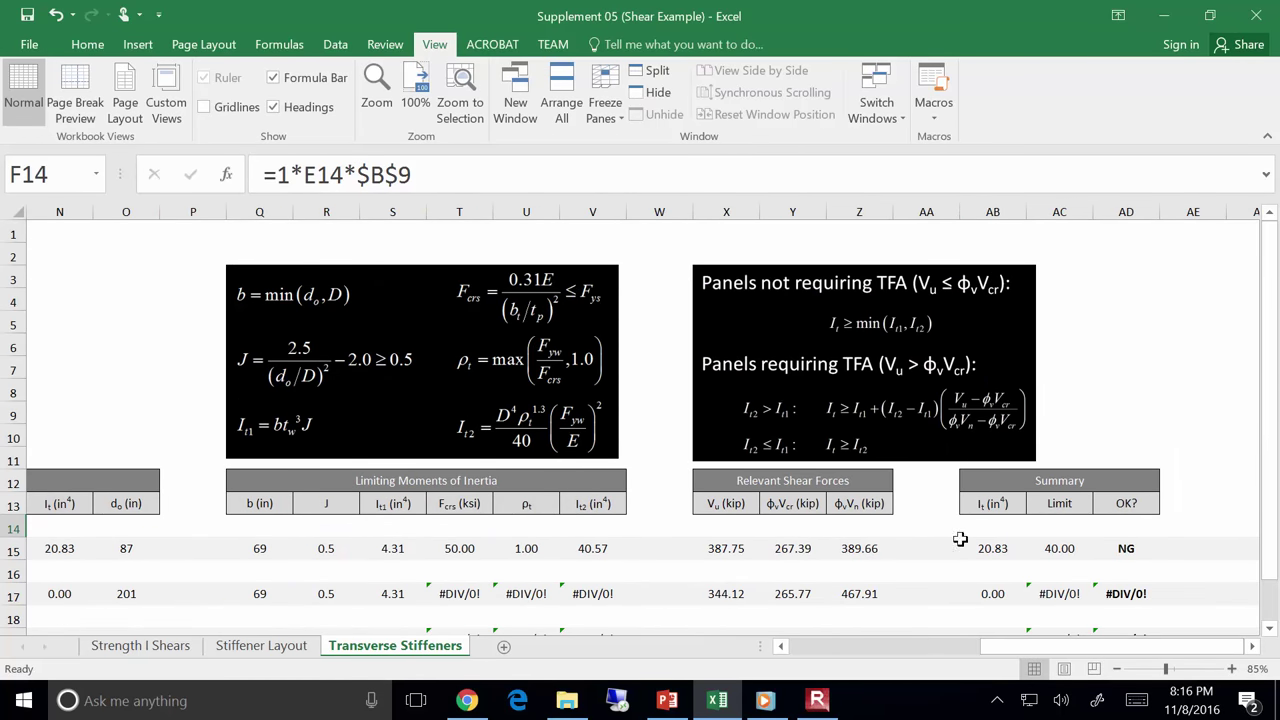
{"action": "scroll", "coordinate": [858, 550], "scroll_direction": "down", "scroll_amount": 1}
{"action": "left_click", "coordinate": [873, 476]}
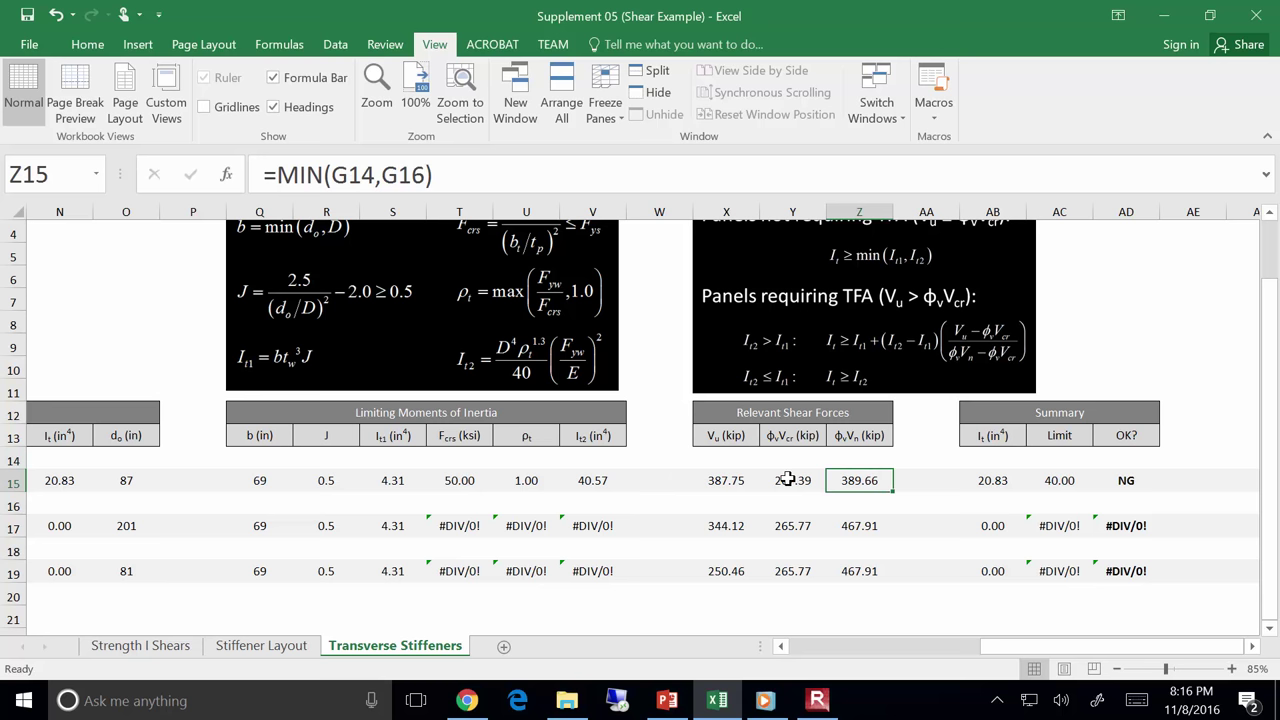
{"action": "scroll", "coordinate": [900, 480], "scroll_direction": "up", "scroll_amount": 1}
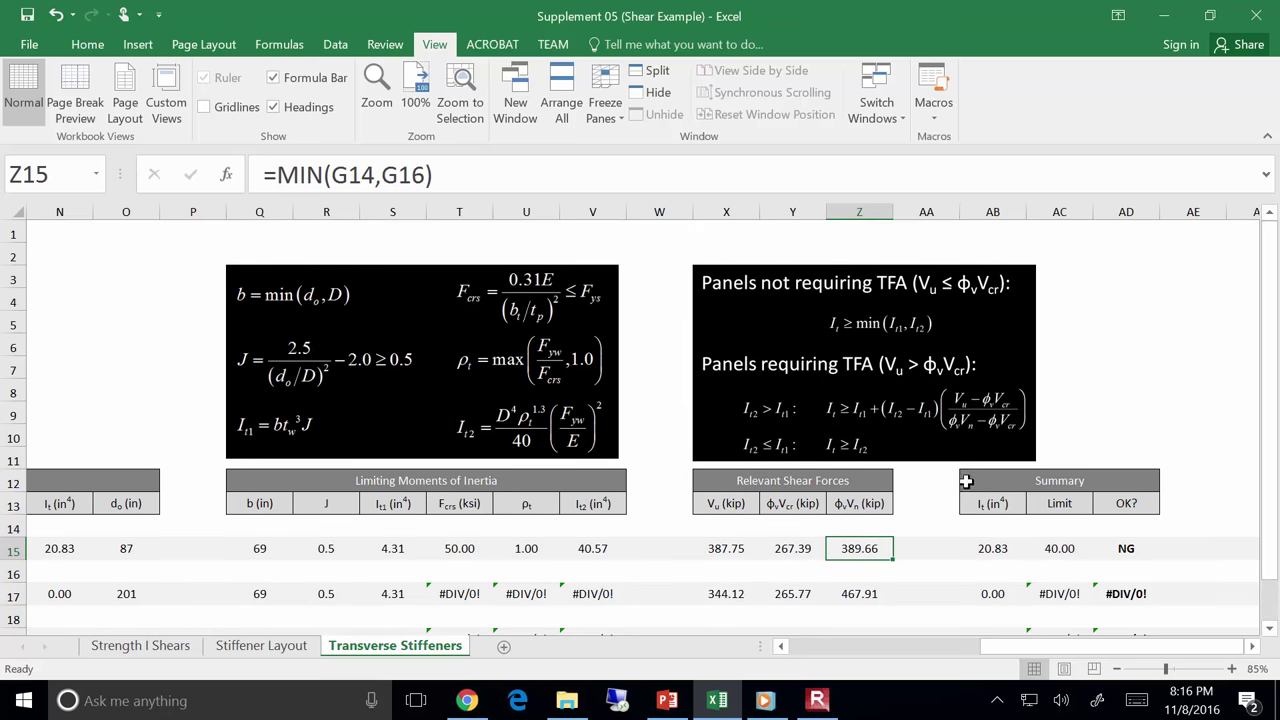
Compare the Summary formulas in AB15 and AC15 with the pictured TFA criteria, and check the first stiffener's It against its limit.
{"action": "left_click", "coordinate": [995, 548]}
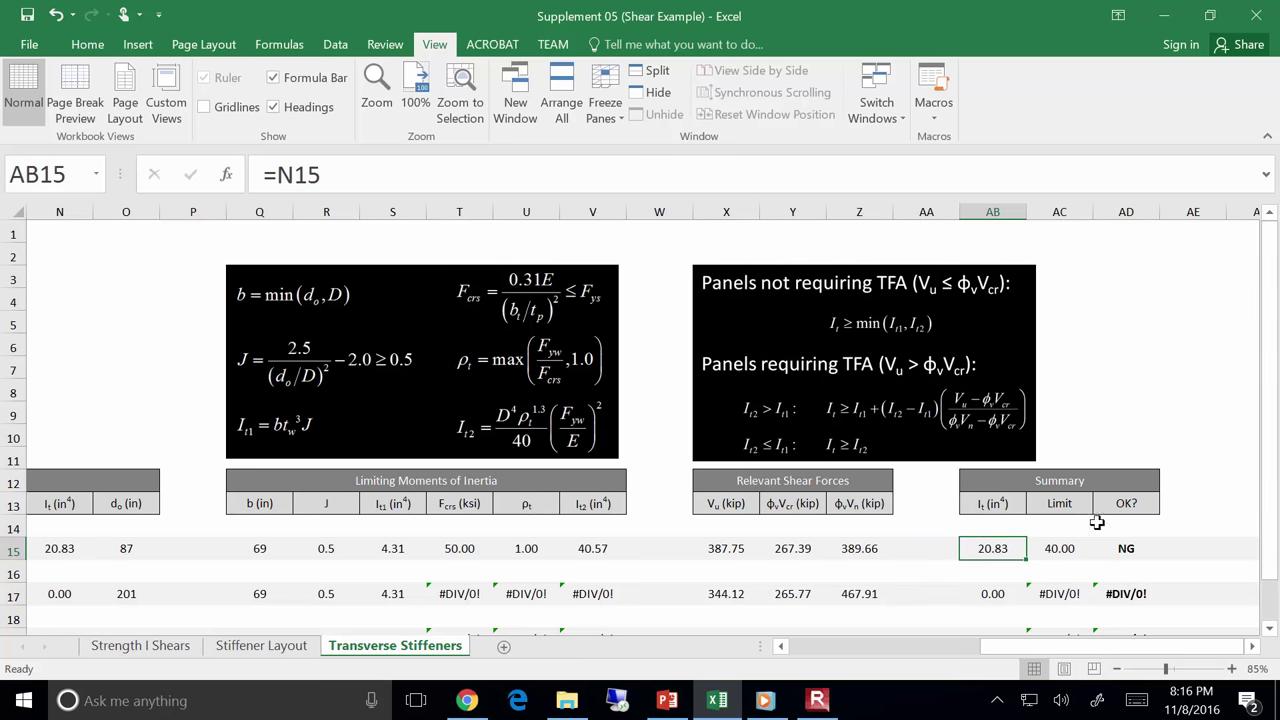
{"action": "left_click", "coordinate": [1073, 549]}
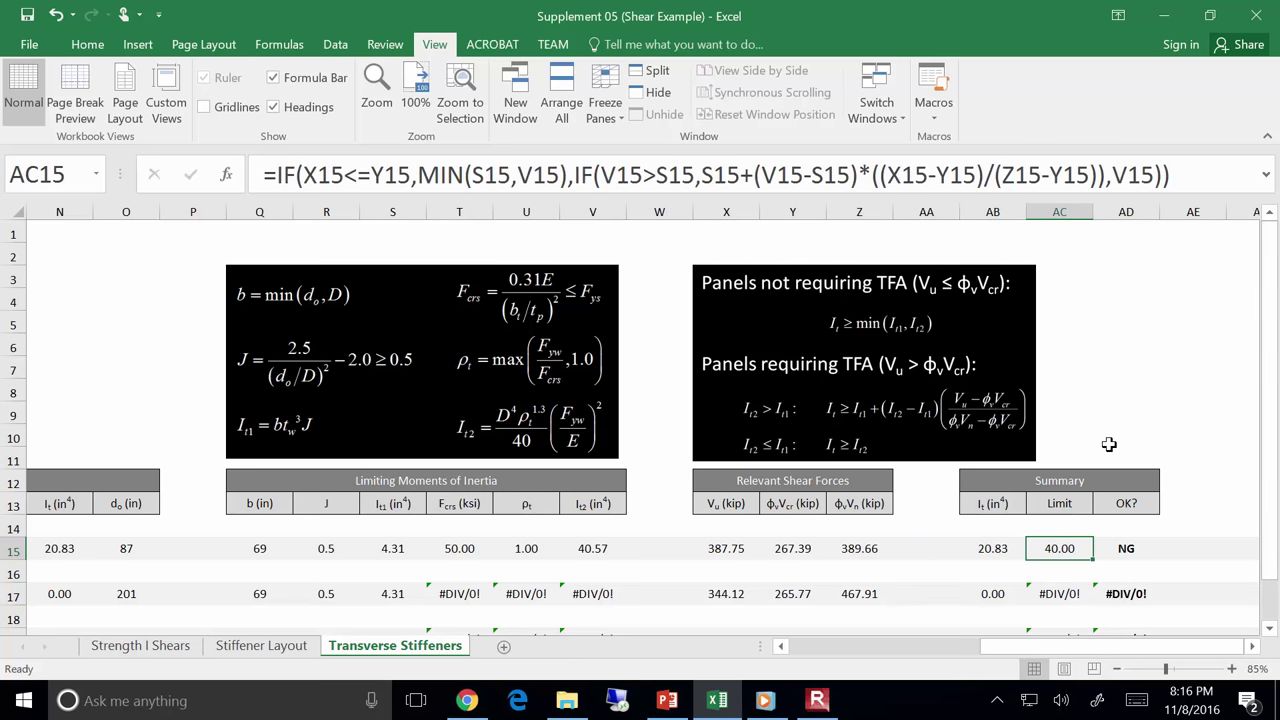
{"action": "left_click", "coordinate": [1022, 400]}
{"action": "scroll", "coordinate": [1033, 390], "scroll_direction": "up", "scroll_amount": 3, "text": "ctrl"}
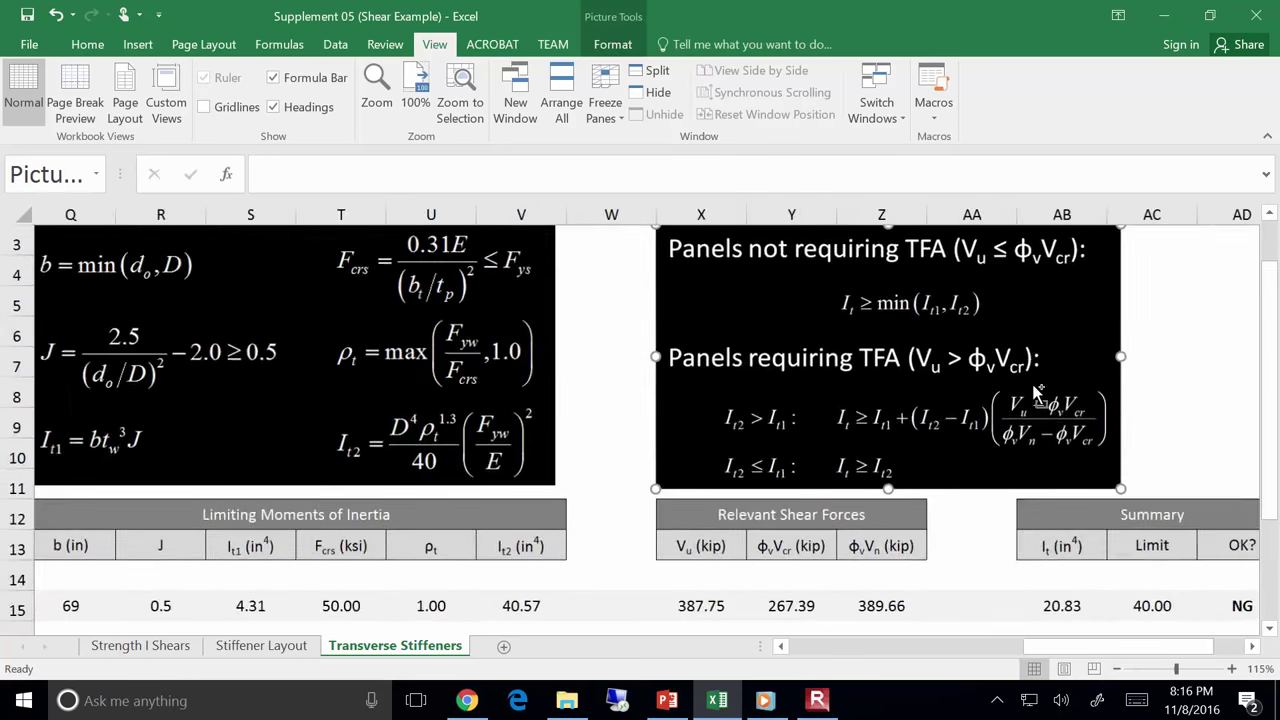
{"action": "scroll", "coordinate": [1033, 390], "scroll_direction": "up", "scroll_amount": 1}
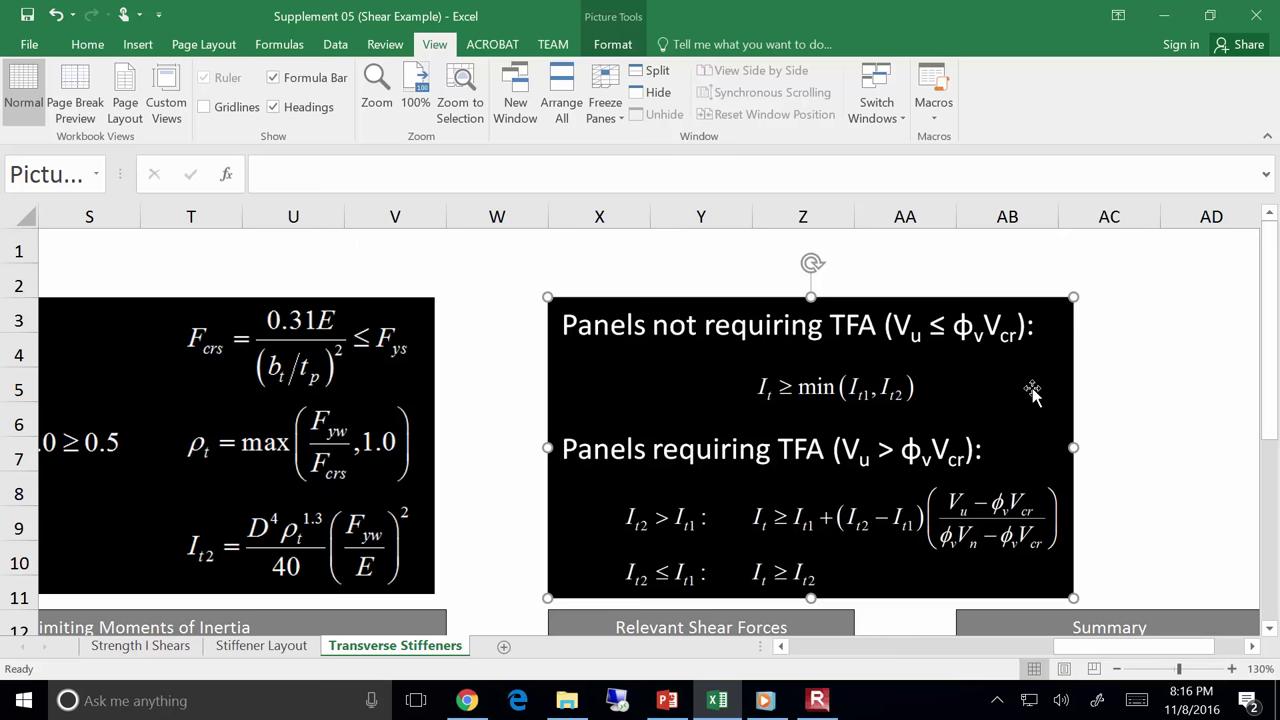
{"action": "scroll", "coordinate": [1033, 393], "scroll_direction": "down", "scroll_amount": 2}
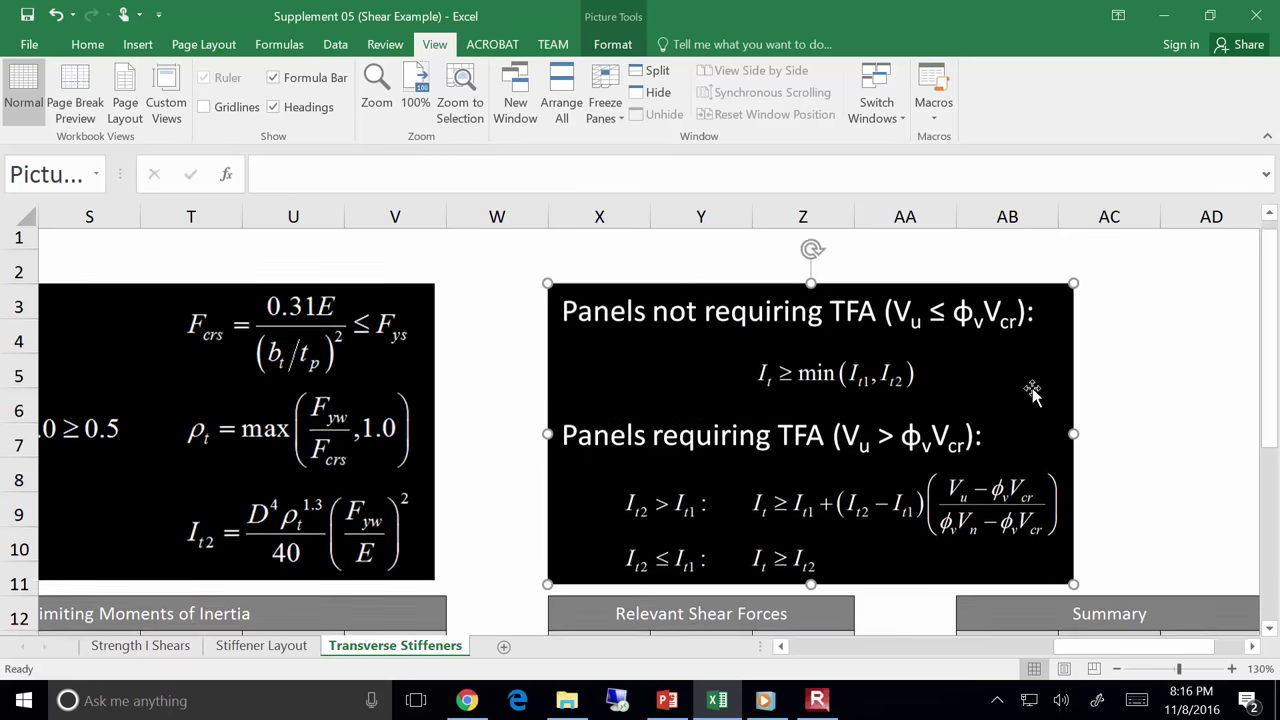
{"action": "left_click_drag", "start_coordinate": [1122, 652], "coordinate": [1155, 652]}
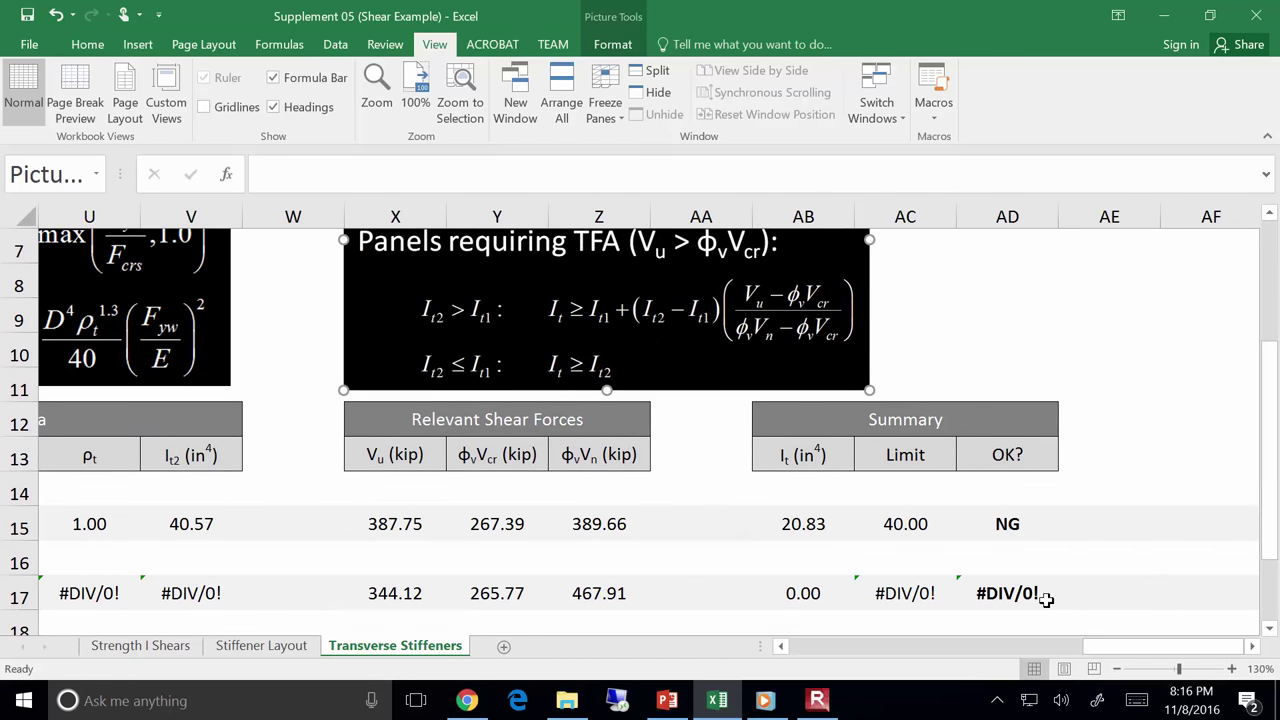
{"action": "left_click_drag", "start_coordinate": [814, 522], "coordinate": [905, 523]}
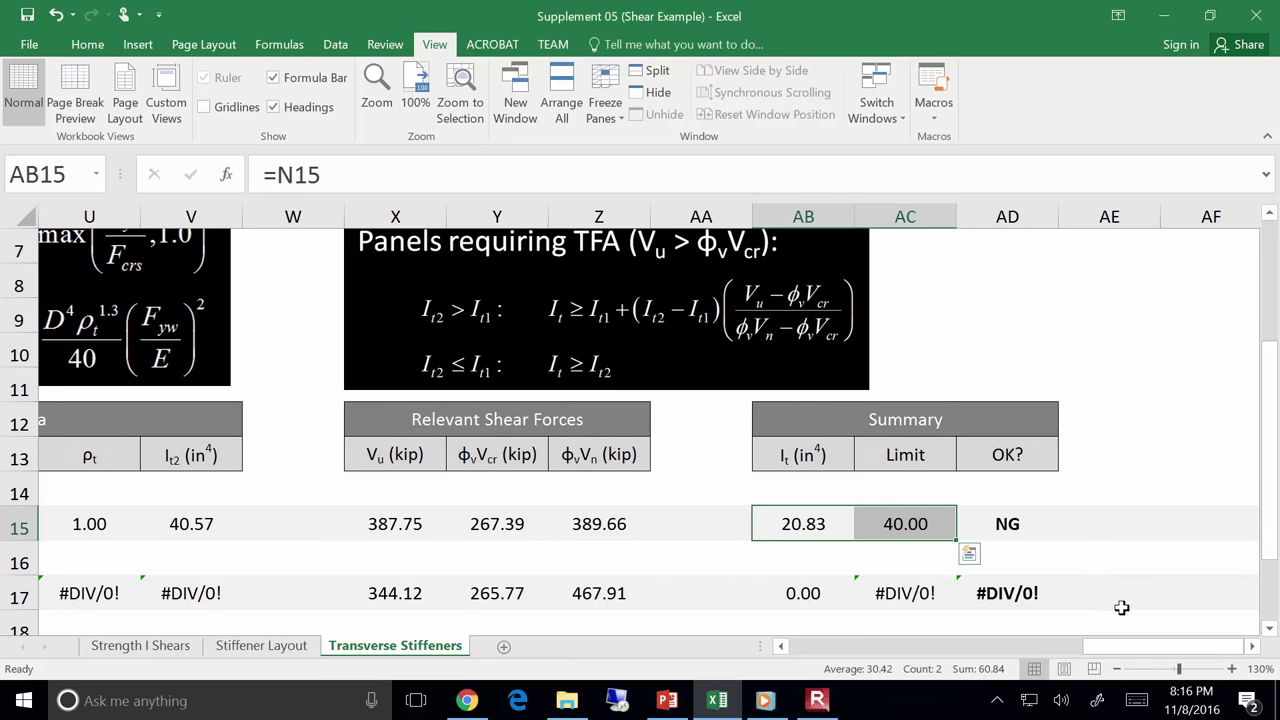
Set the first stiffener's width bt in M15 to 6 in.
{"action": "left_click_drag", "start_coordinate": [1116, 646], "coordinate": [982, 647]}
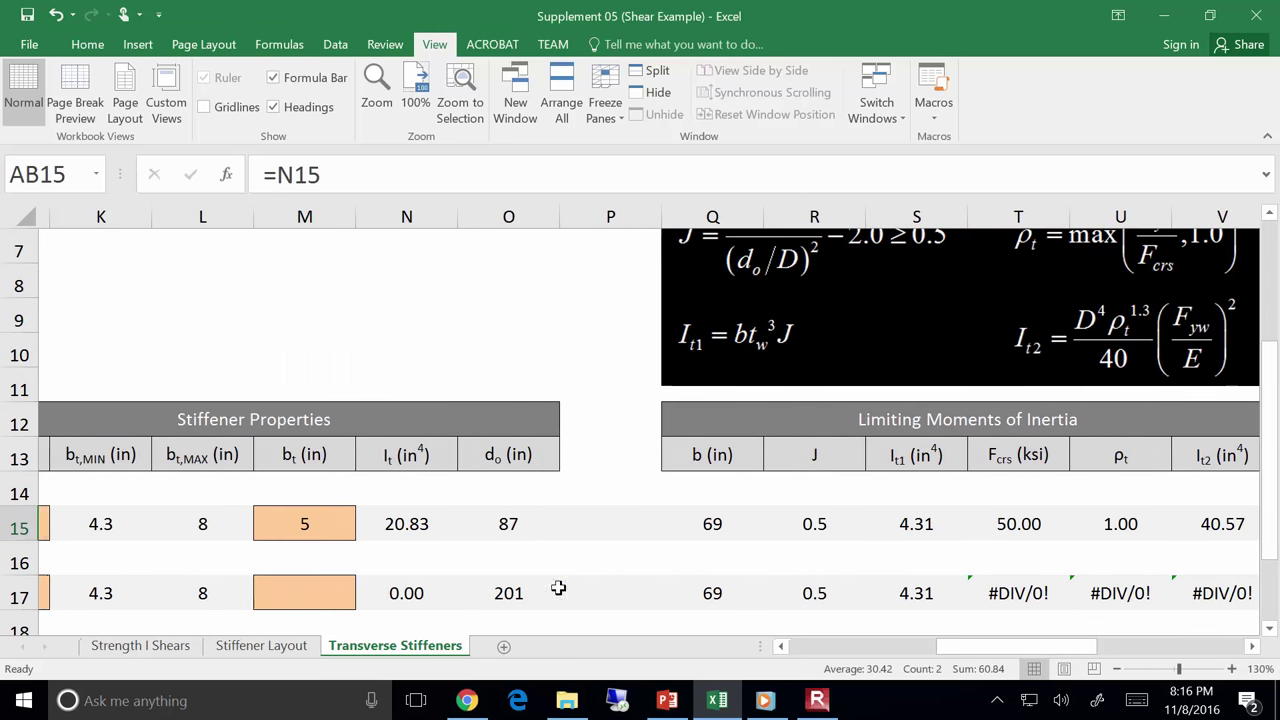
{"action": "left_click", "coordinate": [327, 526]}
{"action": "type", "text": "6"}
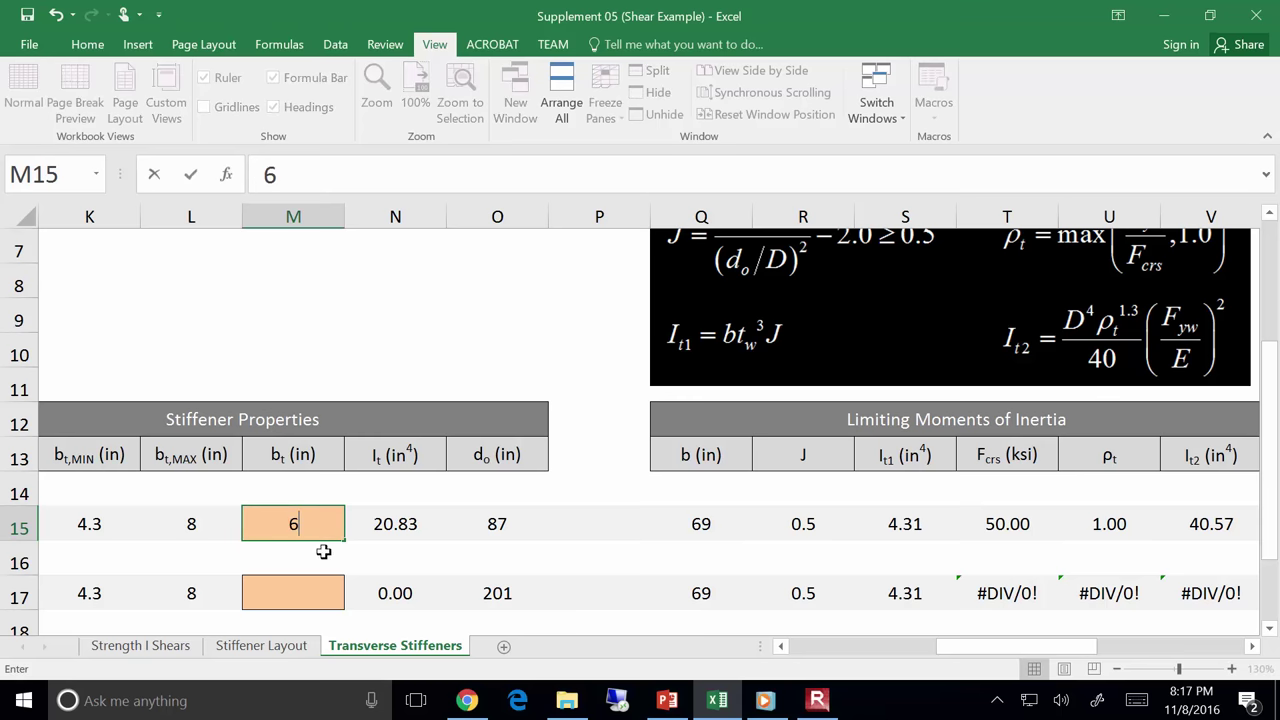
{"action": "key", "text": "Return"}
{"action": "left_click_drag", "start_coordinate": [1023, 630], "coordinate": [978, 647]}
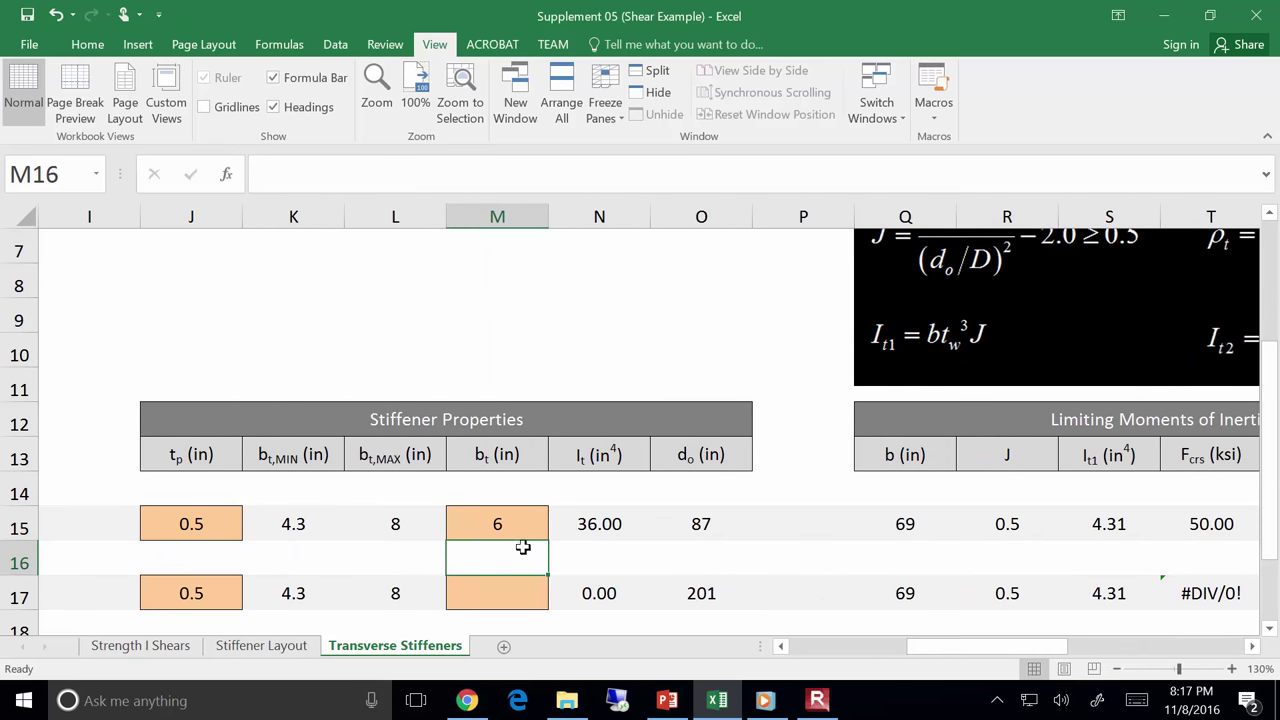
Set the first stiffener's width bt in M15 to 7 in, check its summary, and compare it with the PowerPoint design summary slide.
{"action": "left_click", "coordinate": [522, 524]}
{"action": "type", "text": "7"}
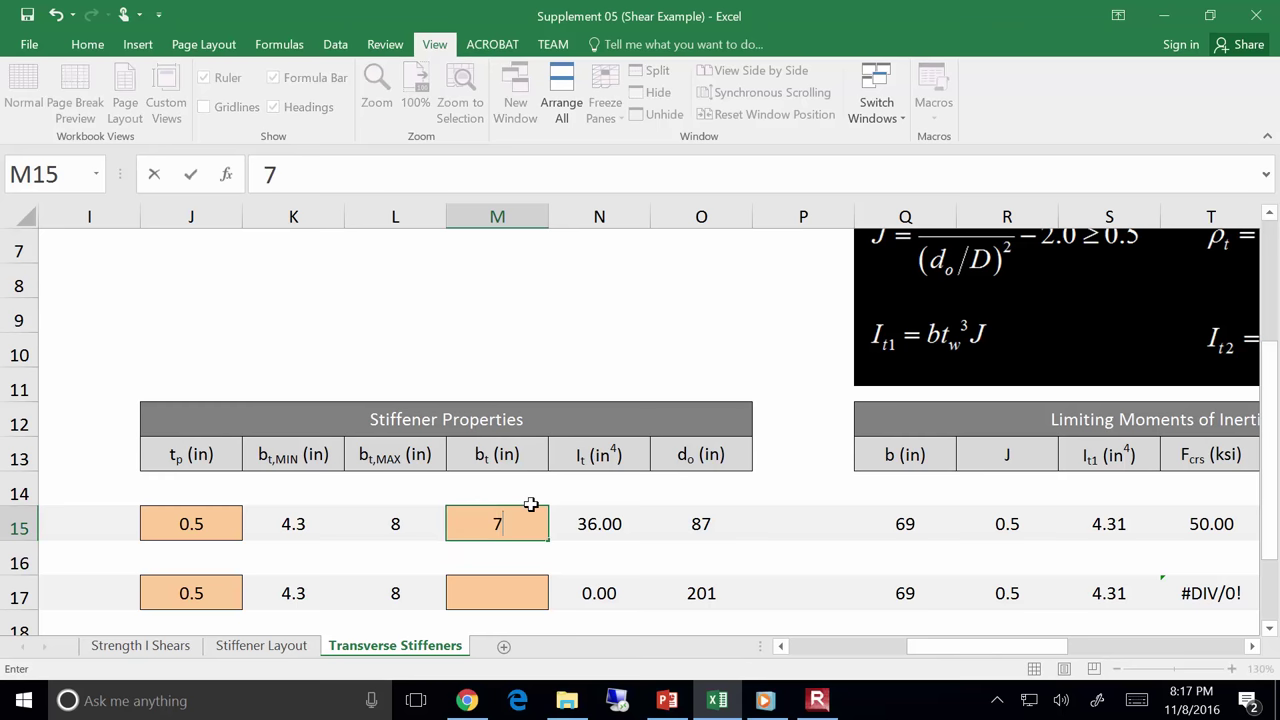
{"action": "key", "text": "Return"}
{"action": "left_click_drag", "start_coordinate": [925, 648], "coordinate": [1107, 657]}
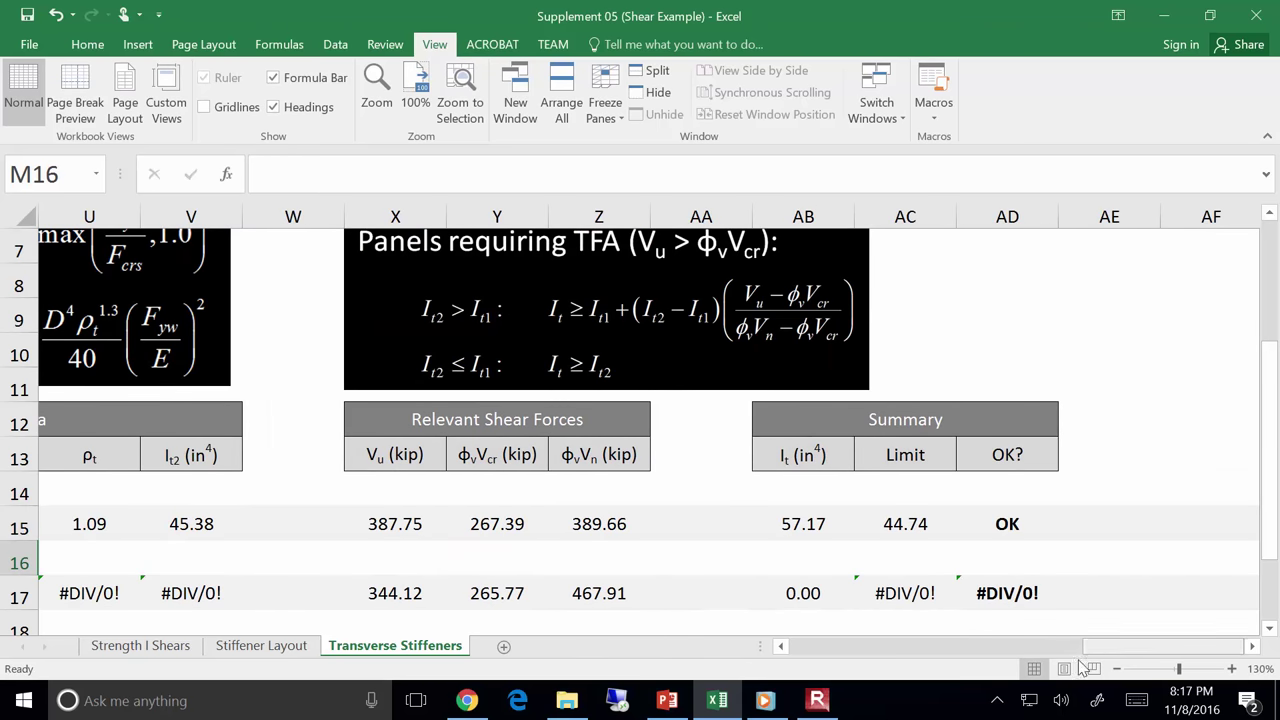
{"action": "left_click", "coordinate": [667, 700]}
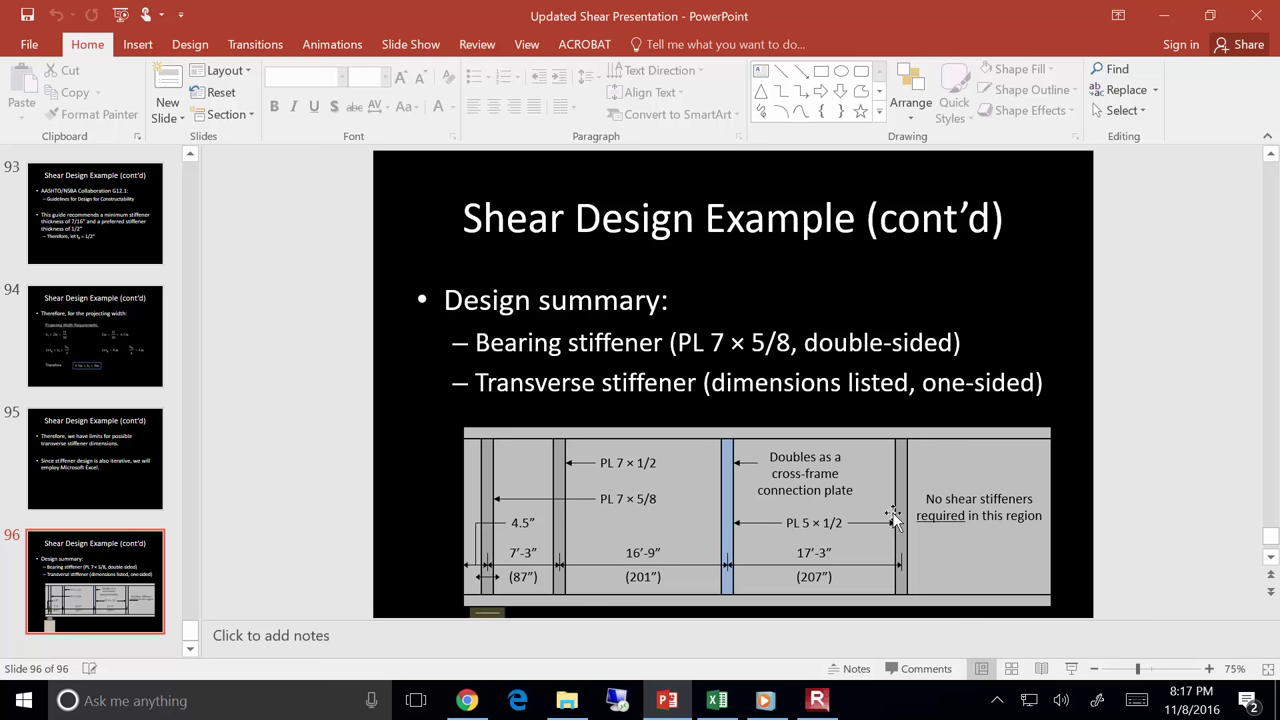
{"action": "left_click", "coordinate": [1163, 9]}
Review the second stiffener's minimum width formula in K17, and set the widths bt in M17 and M19 to 5 in.
{"action": "left_click_drag", "start_coordinate": [1183, 647], "coordinate": [975, 640]}
{"action": "scroll", "coordinate": [660, 520], "scroll_direction": "down", "scroll_amount": 1}
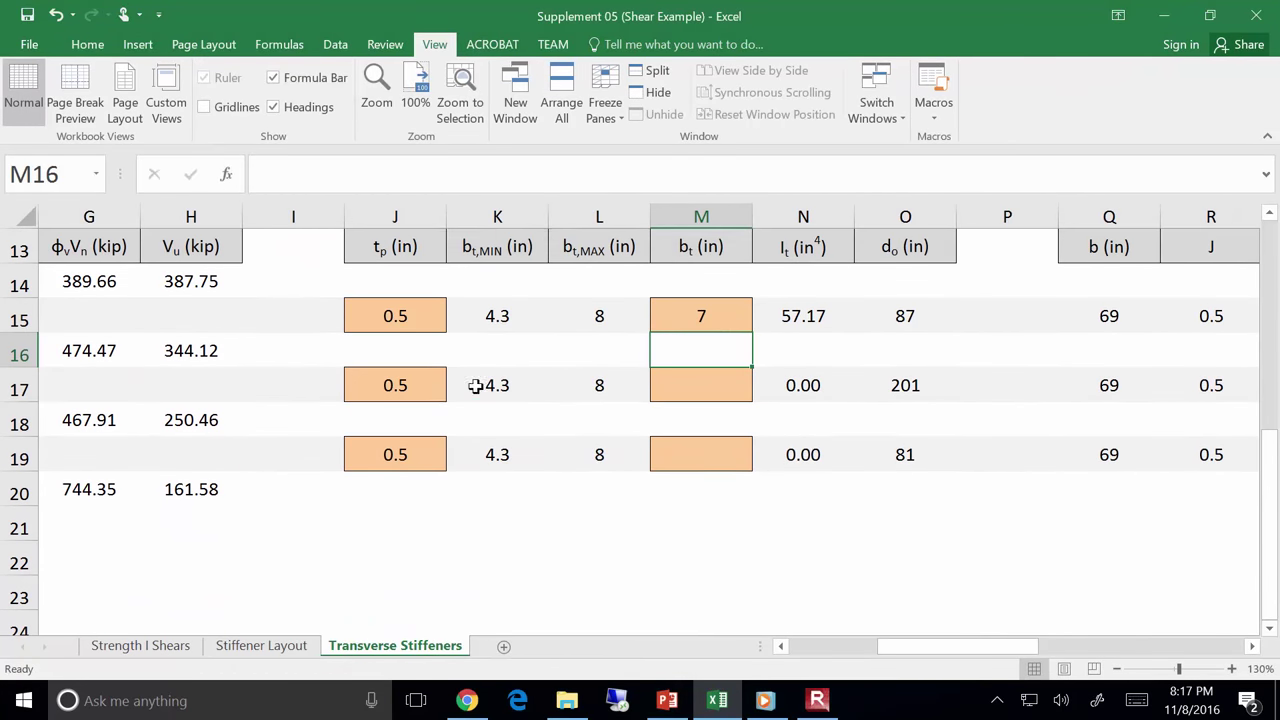
{"action": "left_click", "coordinate": [491, 382]}
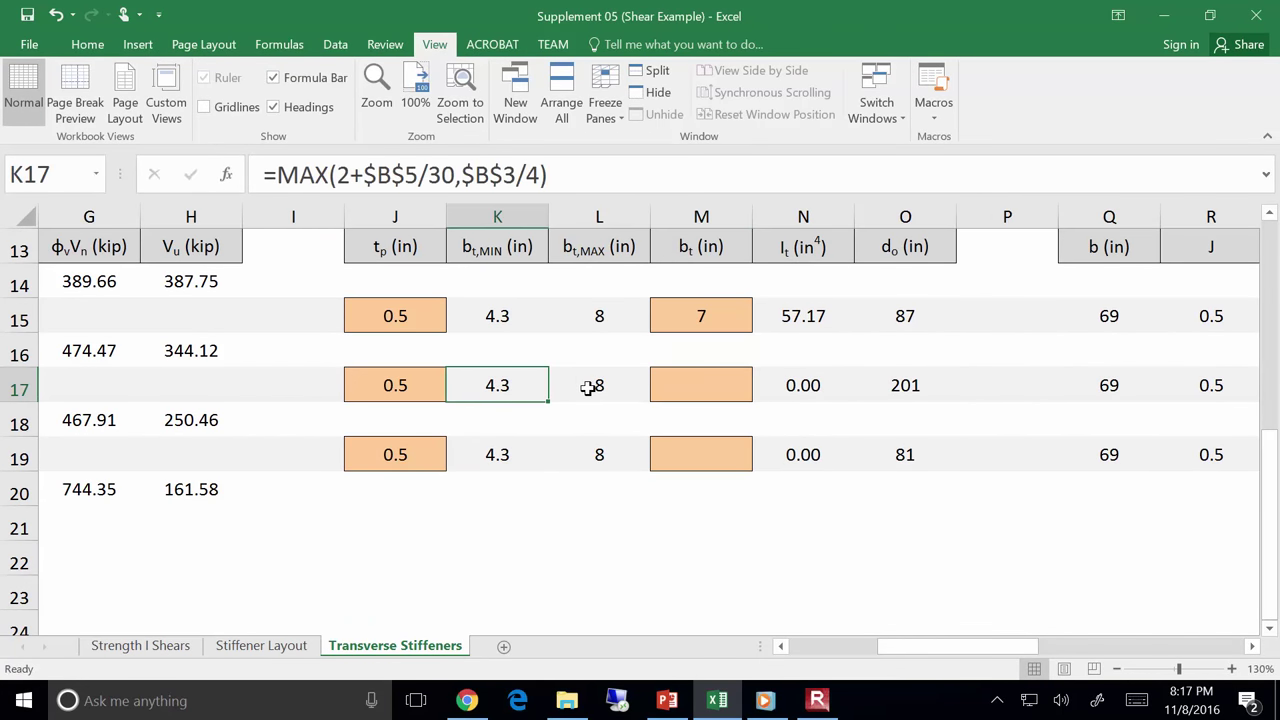
{"action": "left_click", "coordinate": [684, 377]}
{"action": "type", "text": "5"}
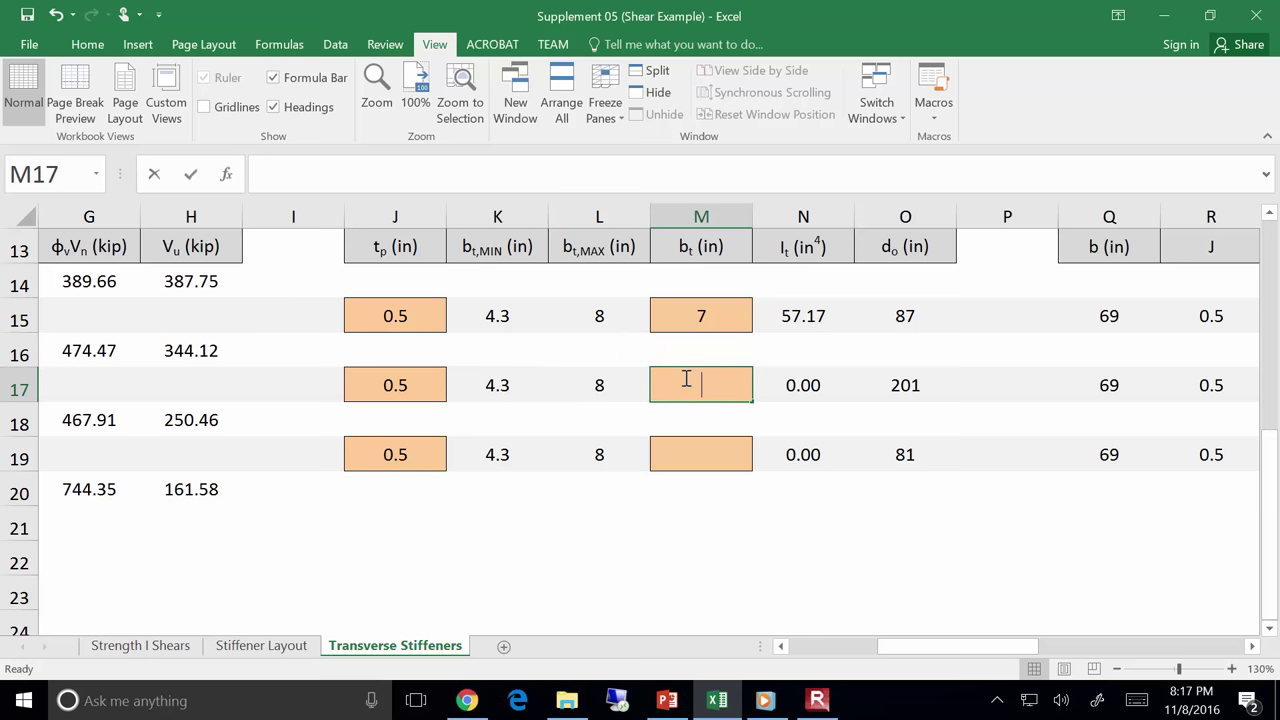
{"action": "key", "text": "Return"}
{"action": "key", "text": "Return"}
{"action": "type", "text": "5"}
{"action": "key", "text": "Return"}
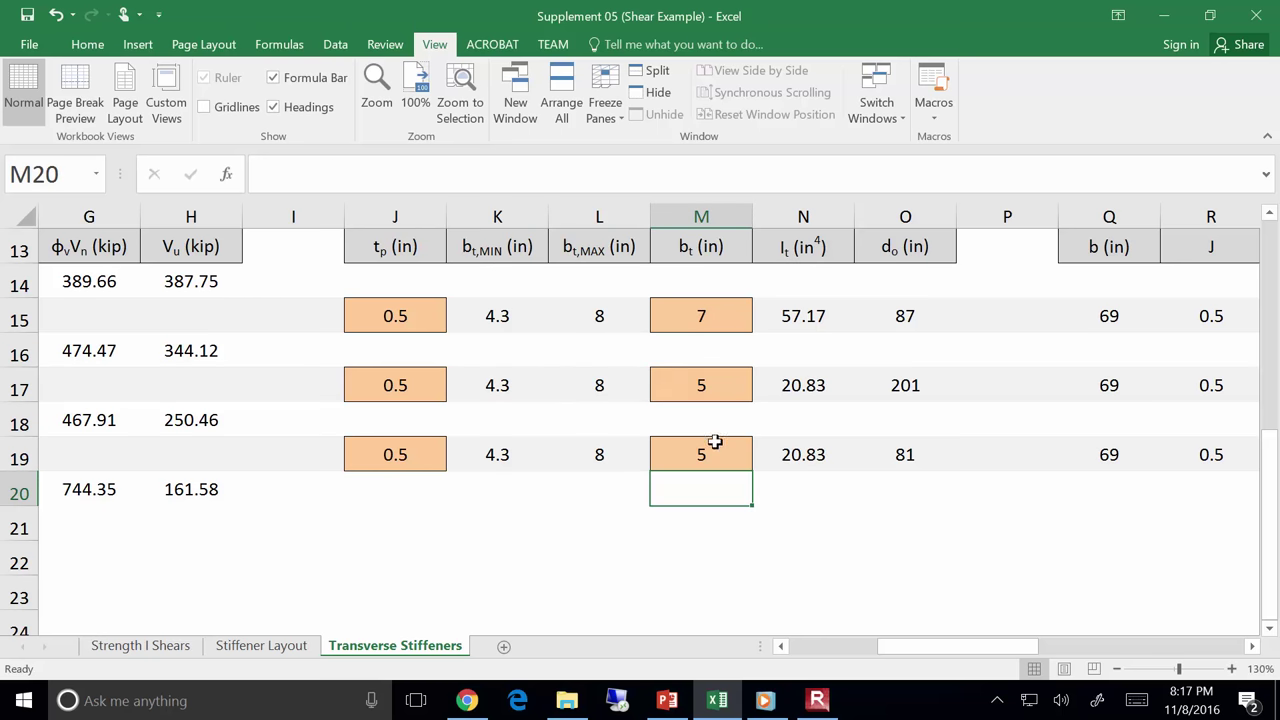
Check all three stiffeners in the Summary table, then switch to the design summary slide in PowerPoint.
{"action": "left_click_drag", "start_coordinate": [908, 651], "coordinate": [1200, 678]}
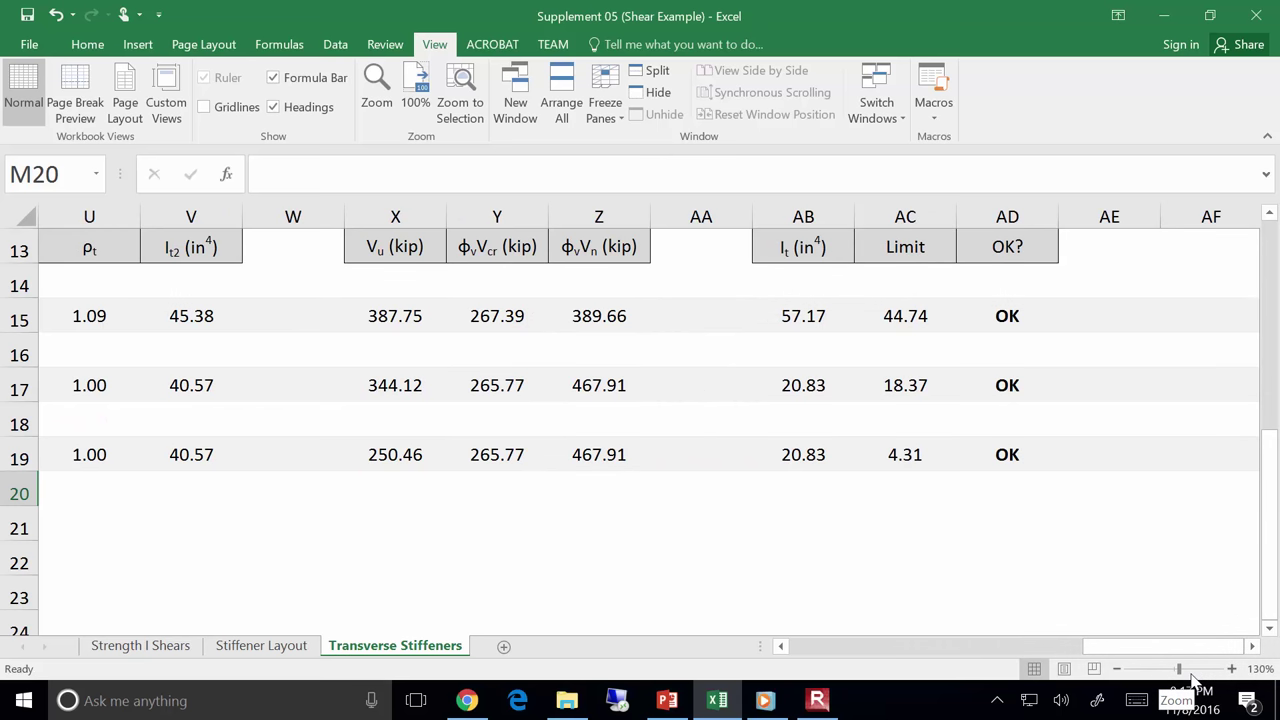
{"action": "left_click", "coordinate": [665, 702]}
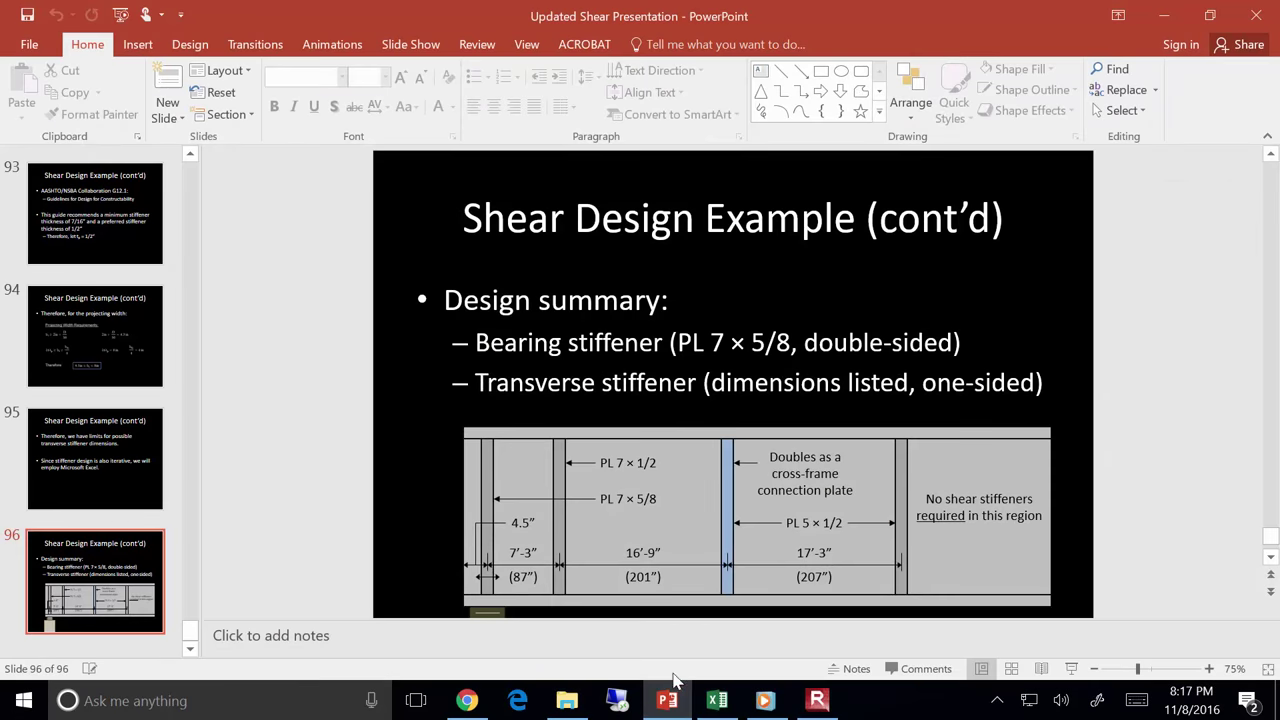